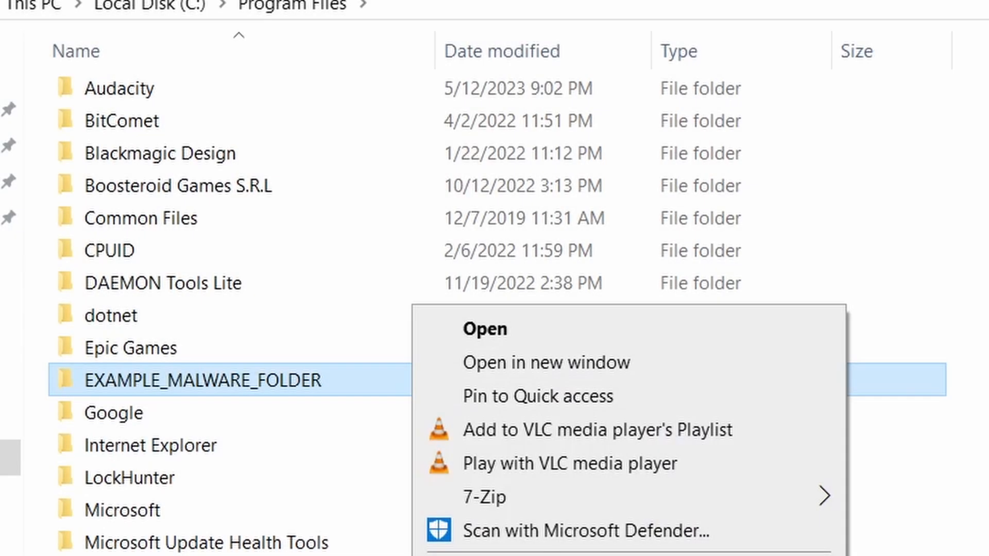
Step: Try to delete EXAMPLE_MALWARE_FOLDER from Program Files and retry the deletion
key("Delete")
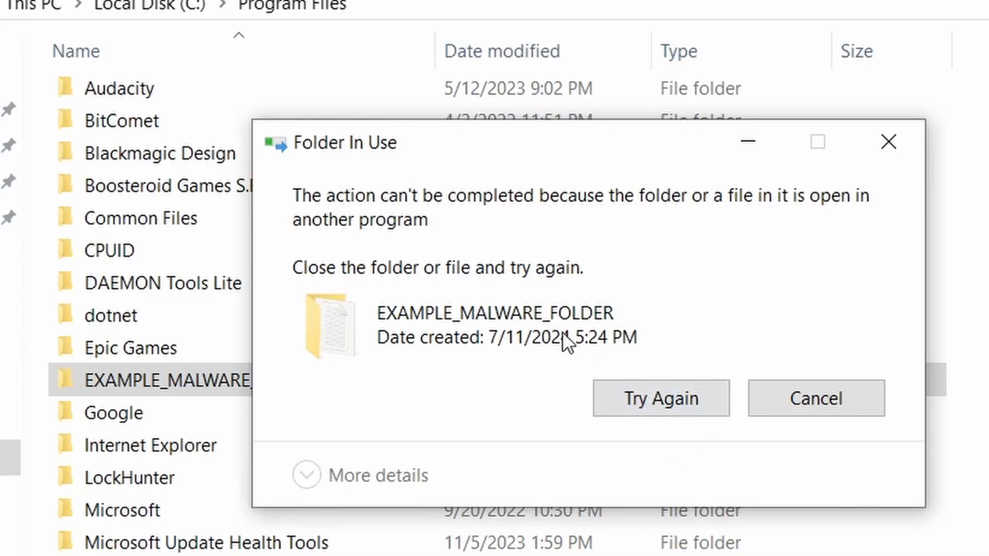
left_click(650, 404)
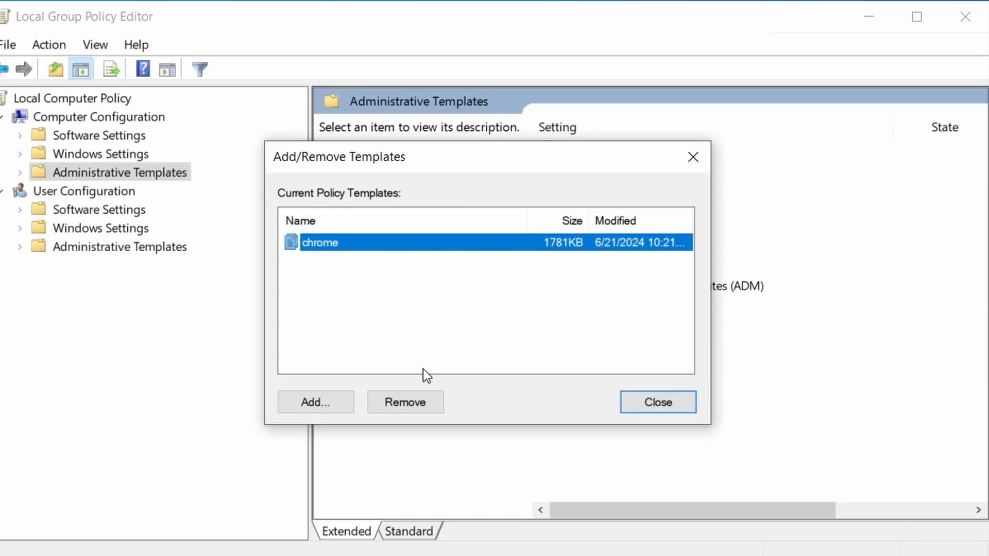
Step: Remove the chrome template from the current policy templates in Local Group Policy Editor and close the templates dialog
left_click(416, 402)
left_click(687, 400)
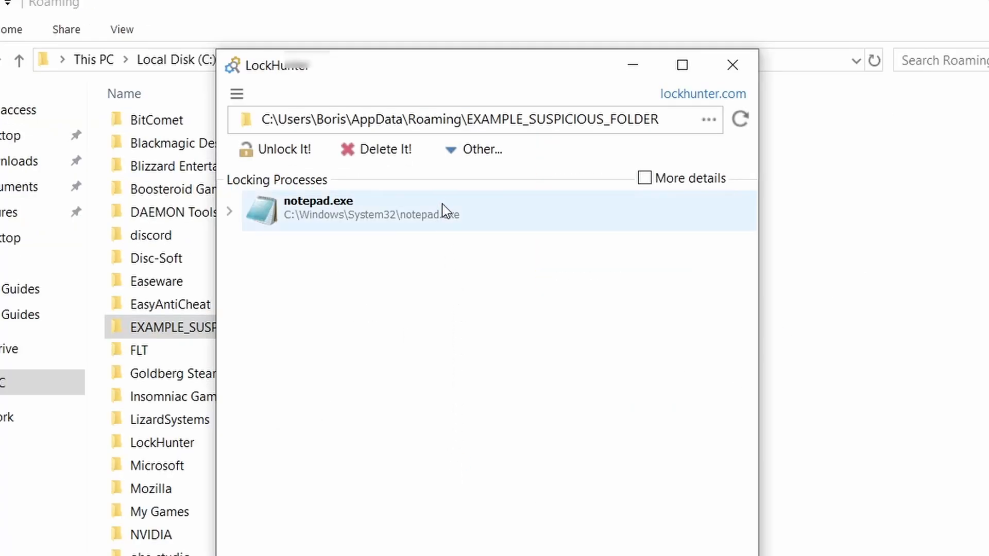
Step: Delete the locked EXAMPLE_SUSPICIOUS_FOLDER in AppData\Roaming with LockHunter
left_click(402, 150)
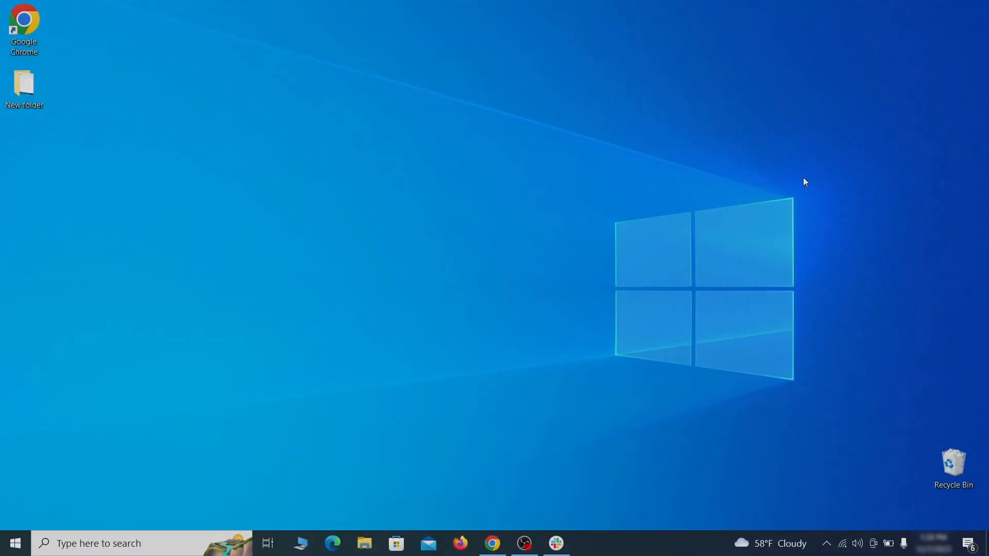
Step: Open the Apps & features settings and sort the installed apps by install date
key("super")
type("apps & ")
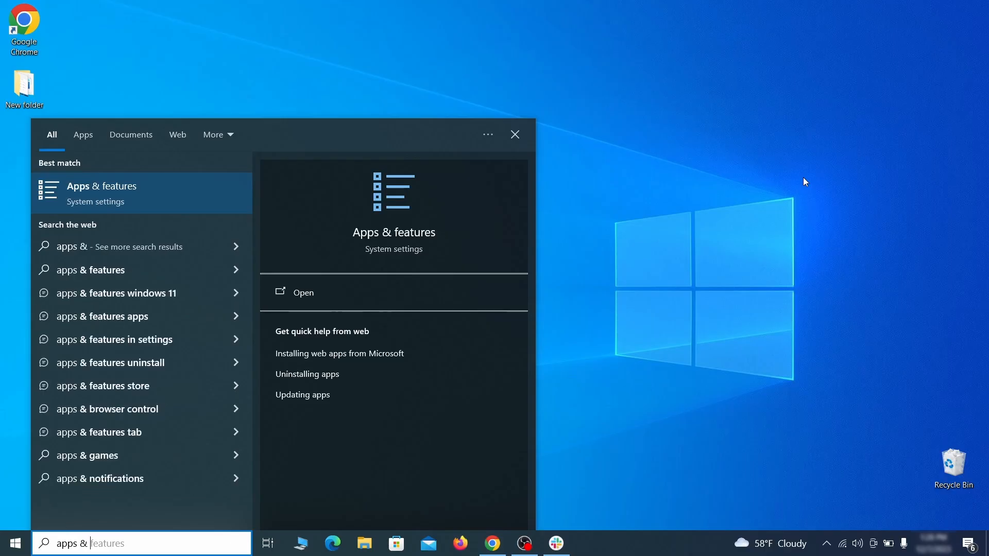
type("features")
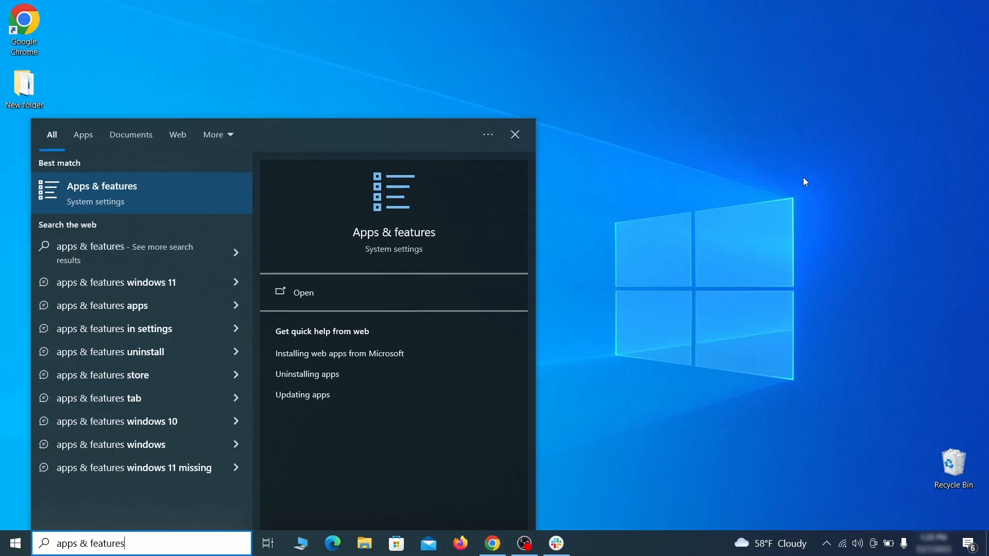
key("Return")
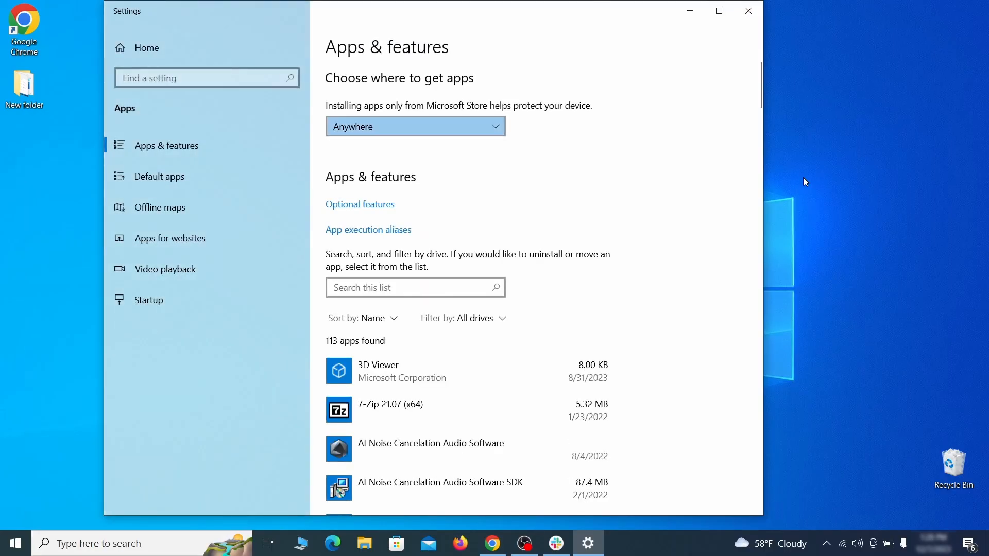
left_click(376, 319)
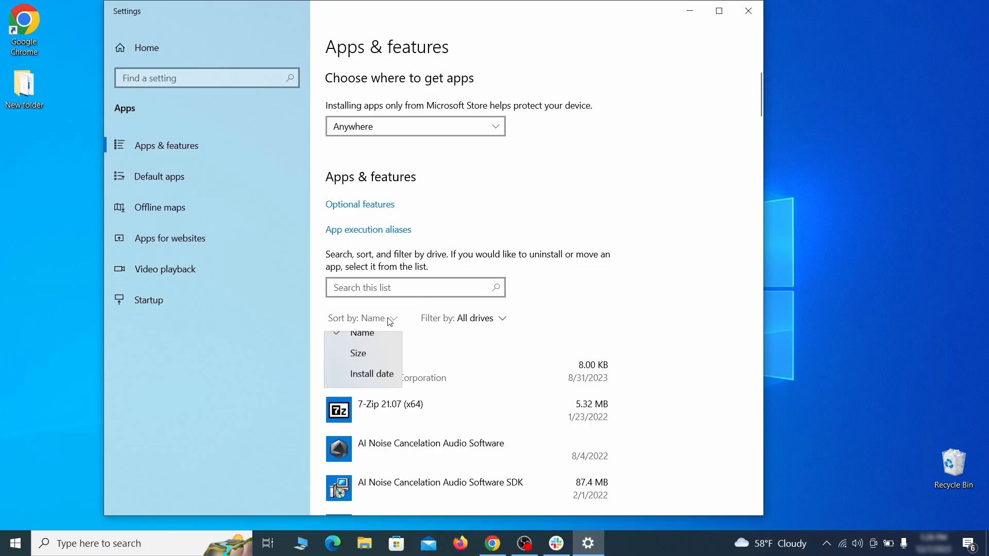
left_click(379, 387)
scroll(529, 344, "down", 2)
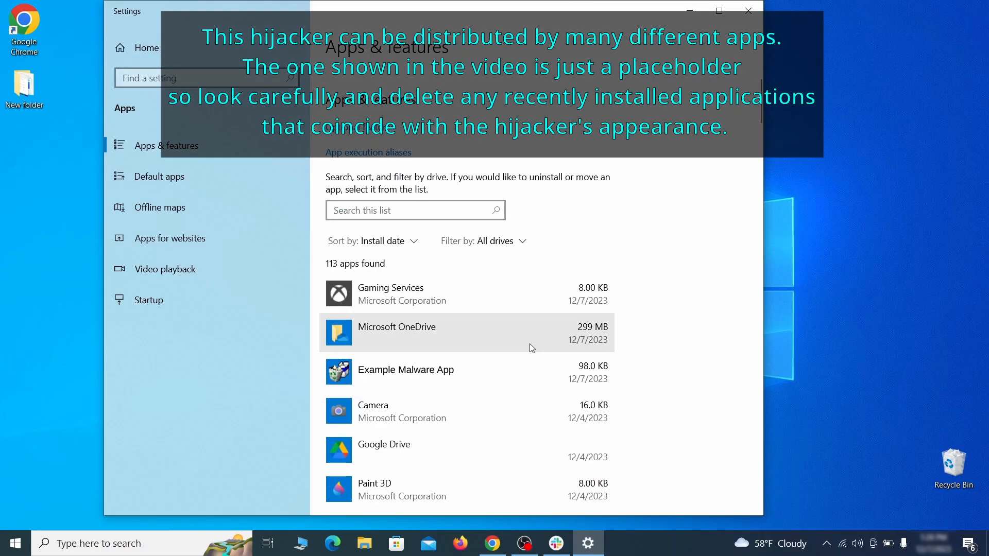
Step: Uninstall Example Malware App, finish its uninstall wizard and close the Settings window
left_click(505, 368)
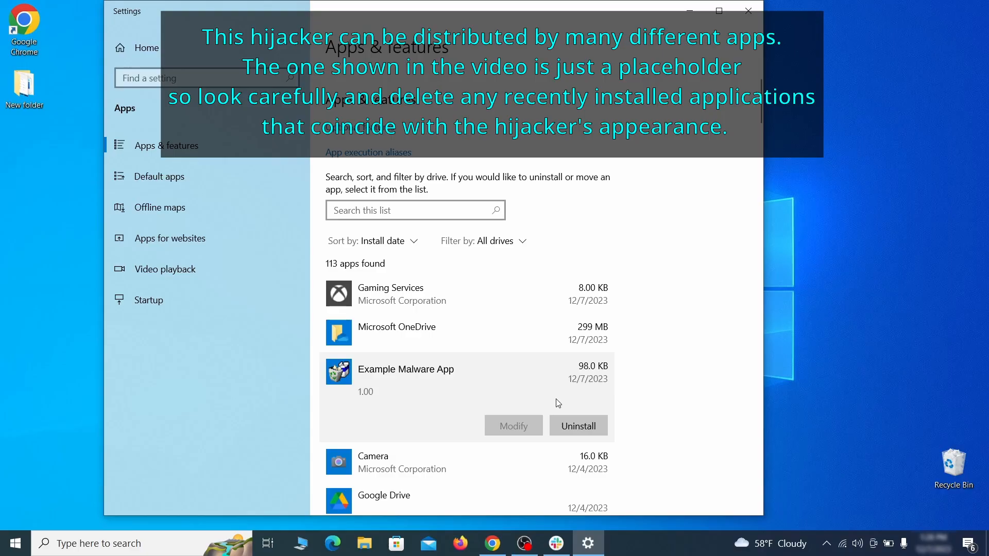
left_click(590, 423)
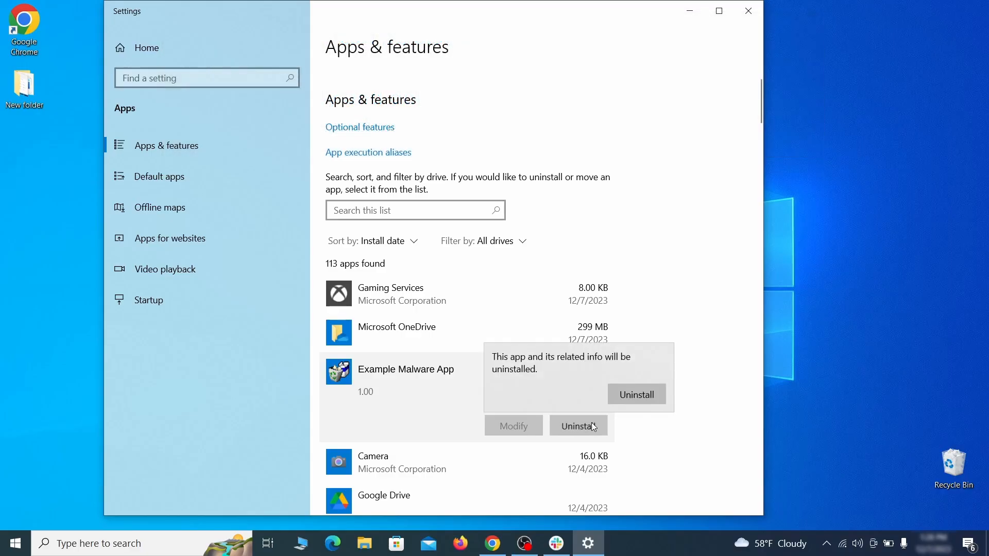
left_click(653, 394)
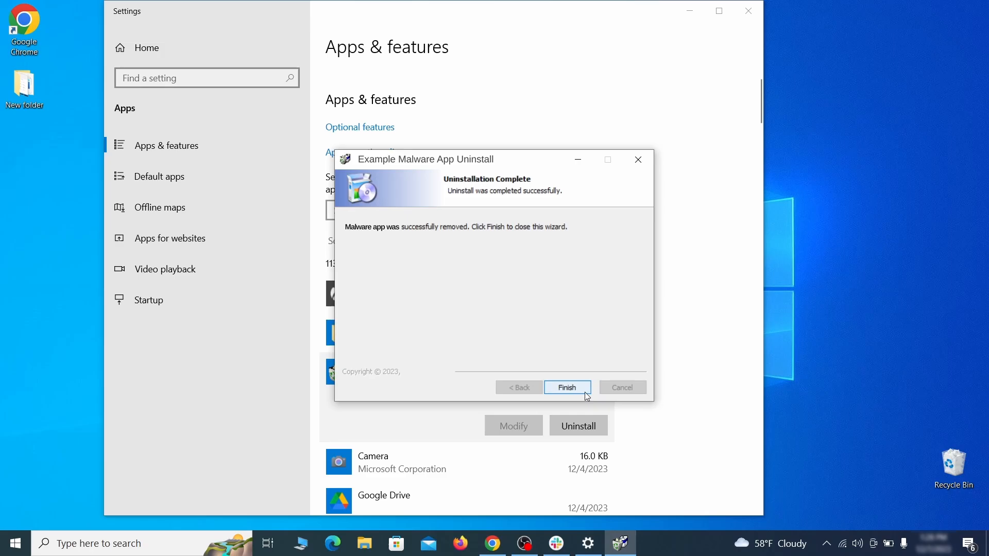
left_click(585, 392)
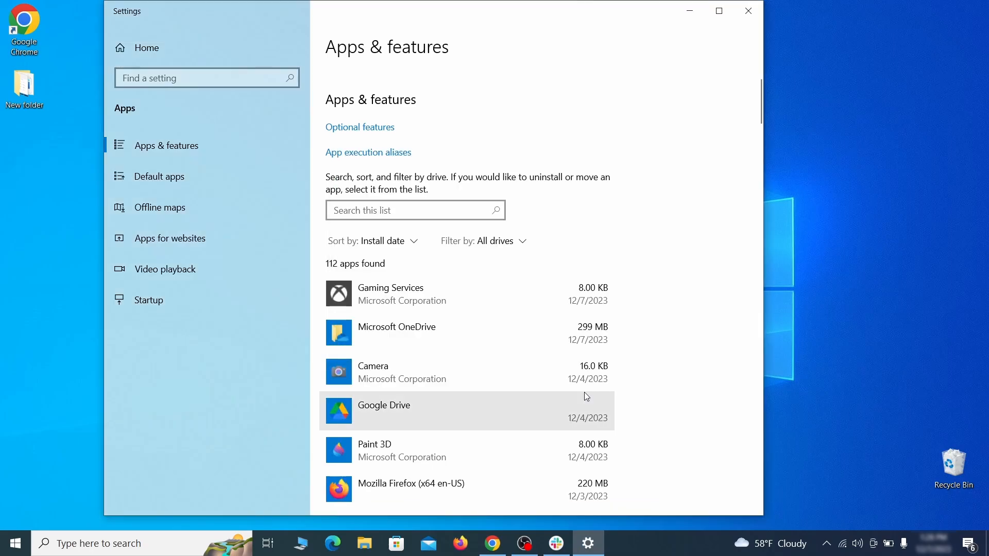
left_click(760, 17)
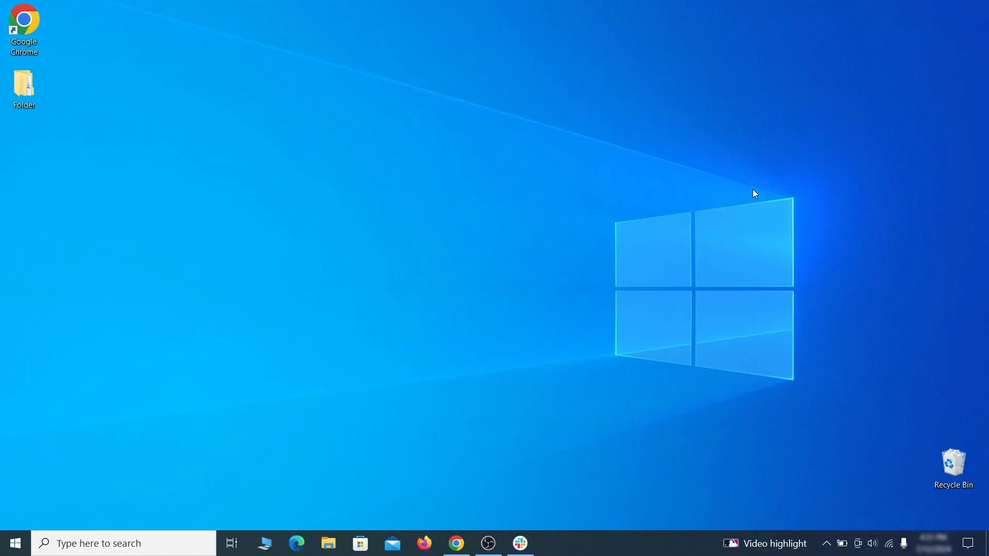
Step: Open File Explorer Options through a search for folder options and enable showing hidden files, folders, and drives
left_click(21, 542)
type("folder options")
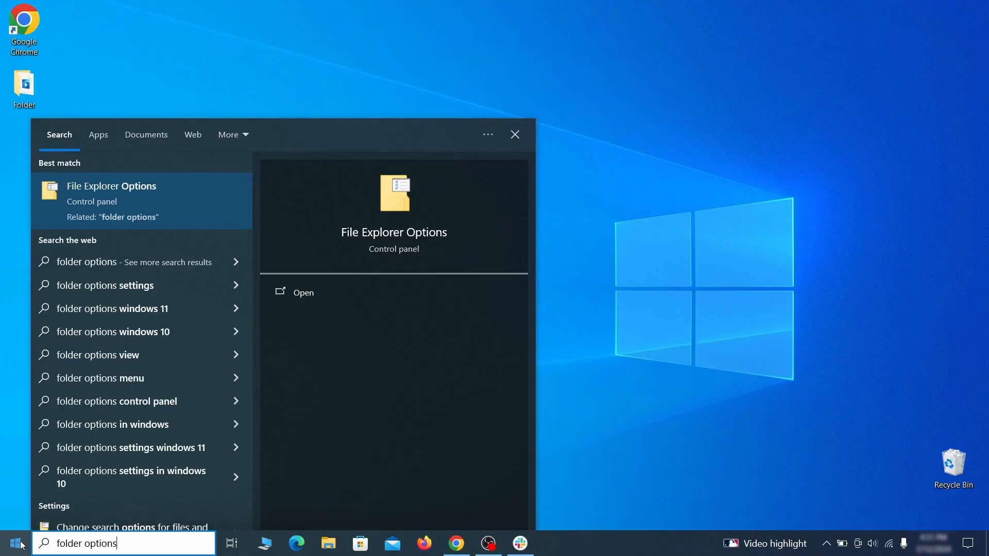
key("Return")
left_click(193, 124)
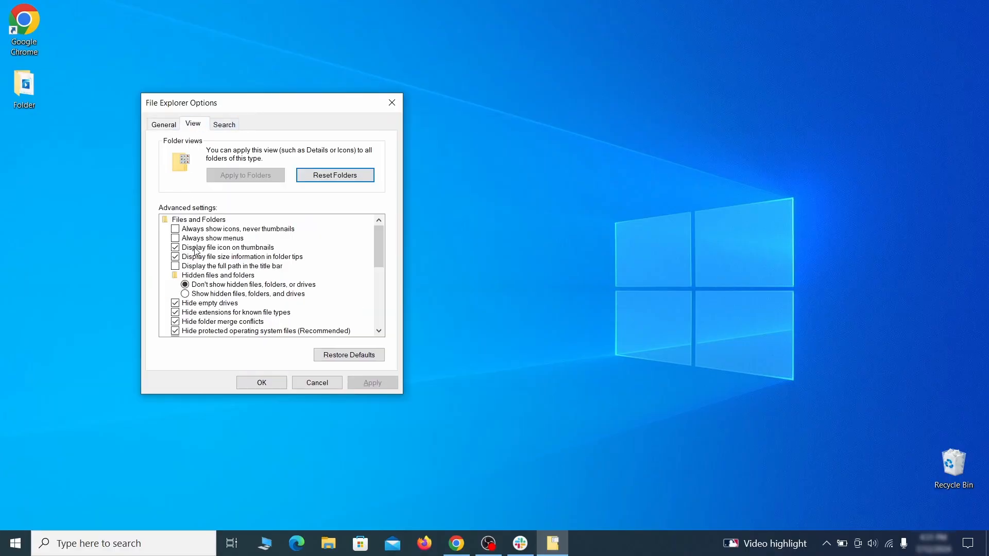
left_click(187, 294)
left_click(283, 383)
left_click(262, 383)
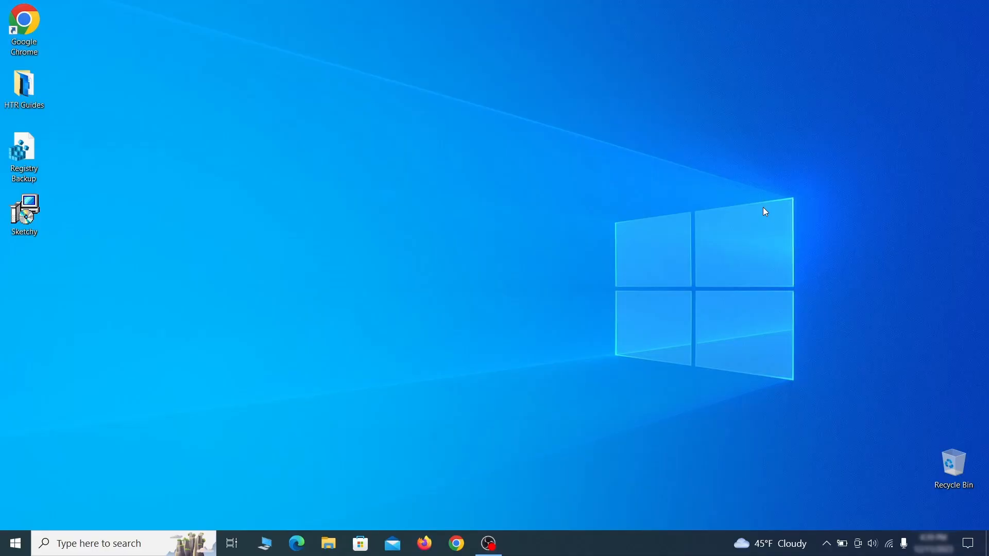
Step: Open Task Scheduler and display the tasks in the Task Scheduler Library
key("super")
type("task sched")
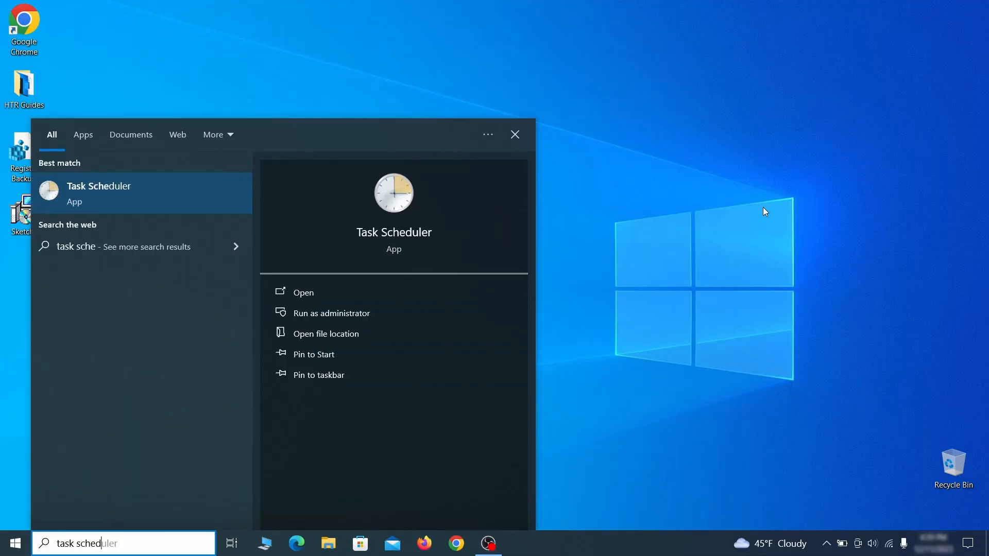
type("uler")
key("Return")
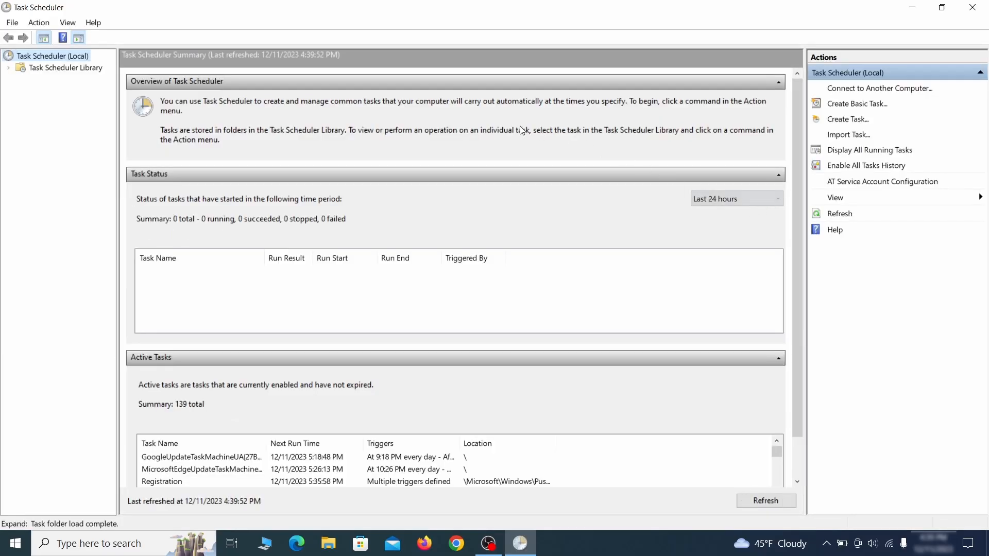
left_click(90, 69)
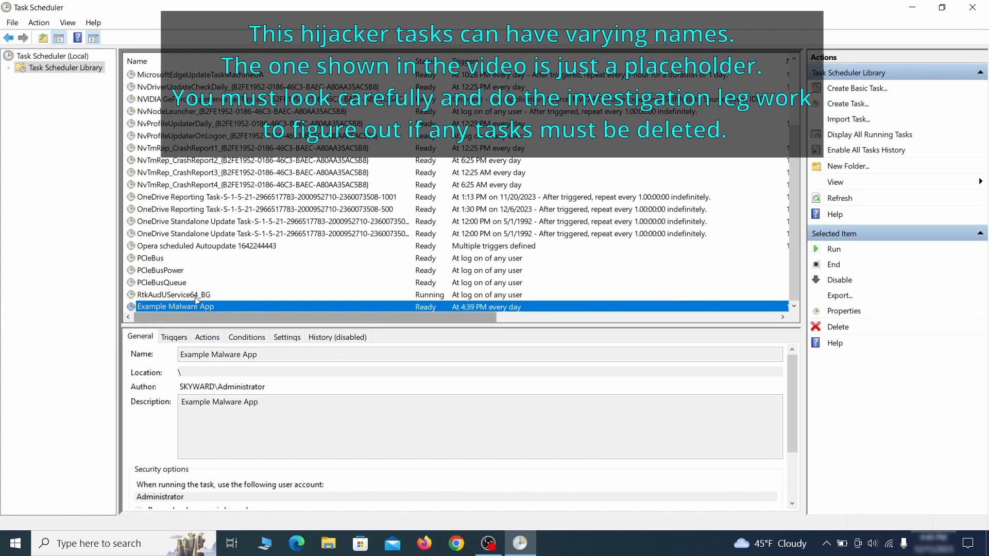
Step: Examine the triggers and actions in the properties of the Example Malware App task
right_click(283, 308)
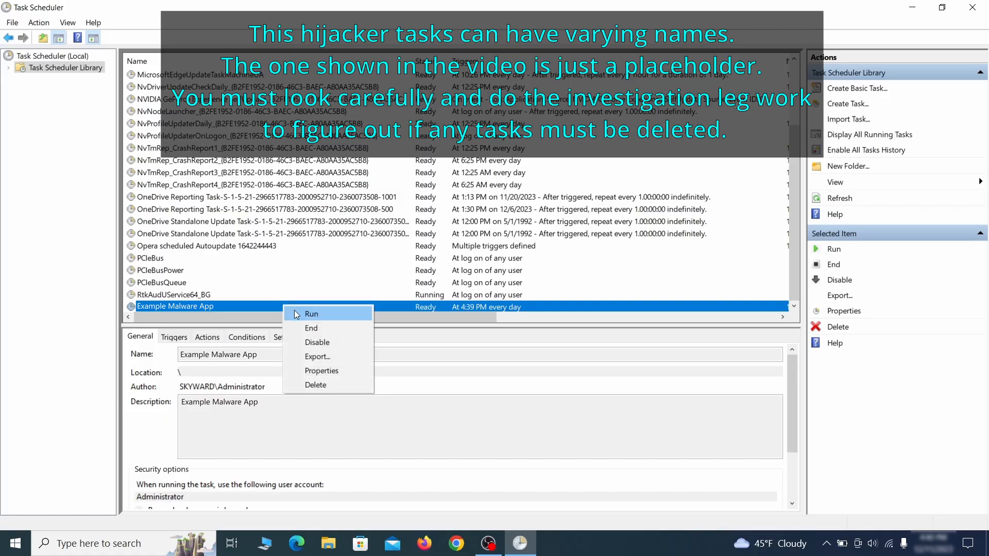
left_click(326, 375)
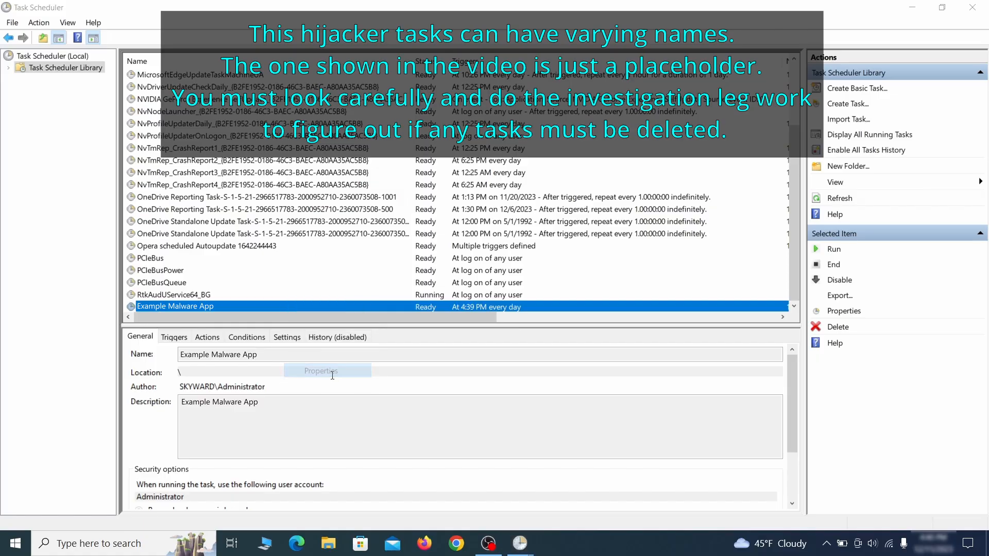
left_click(113, 85)
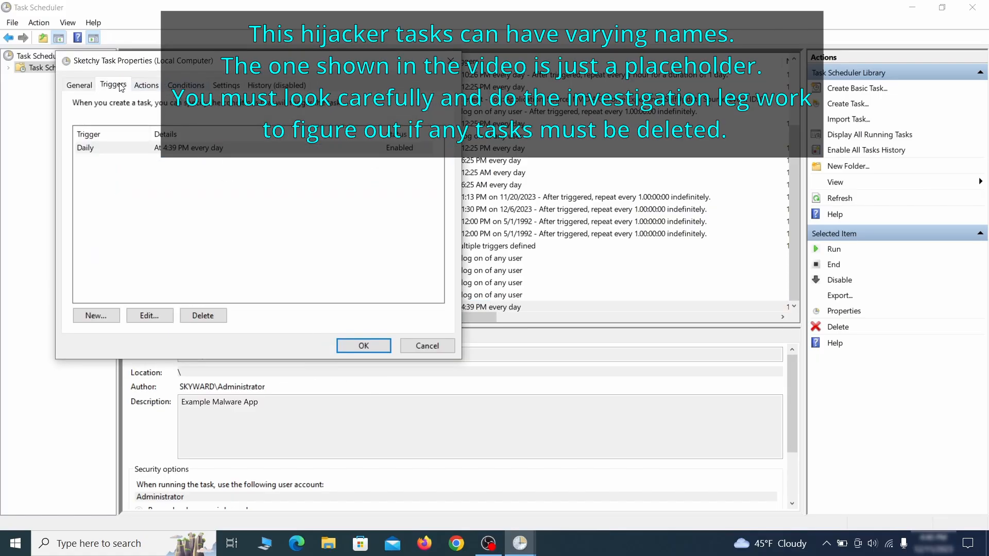
left_click(153, 88)
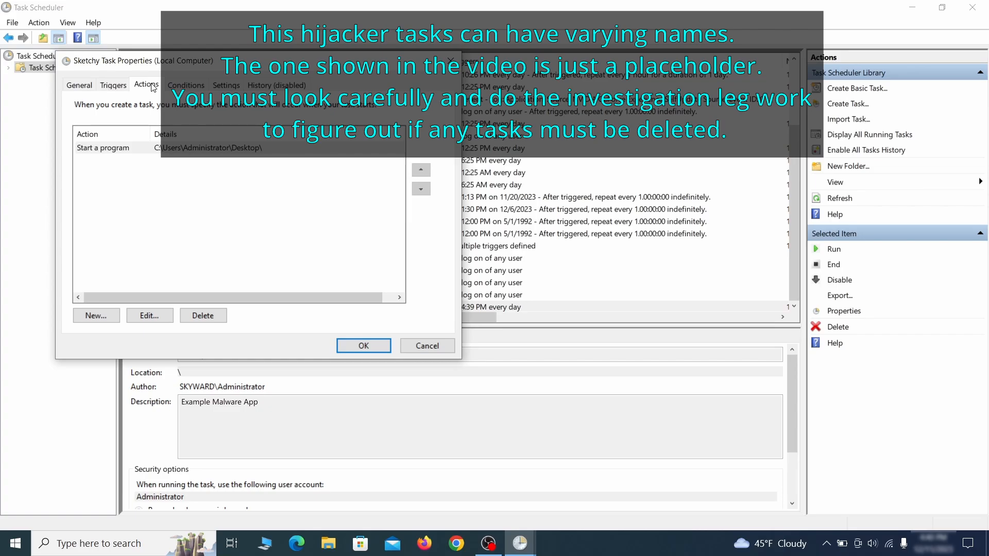
key("Escape")
Step: Delete the Example Malware App task from the Task Scheduler Library and confirm the deletion
right_click(317, 306)
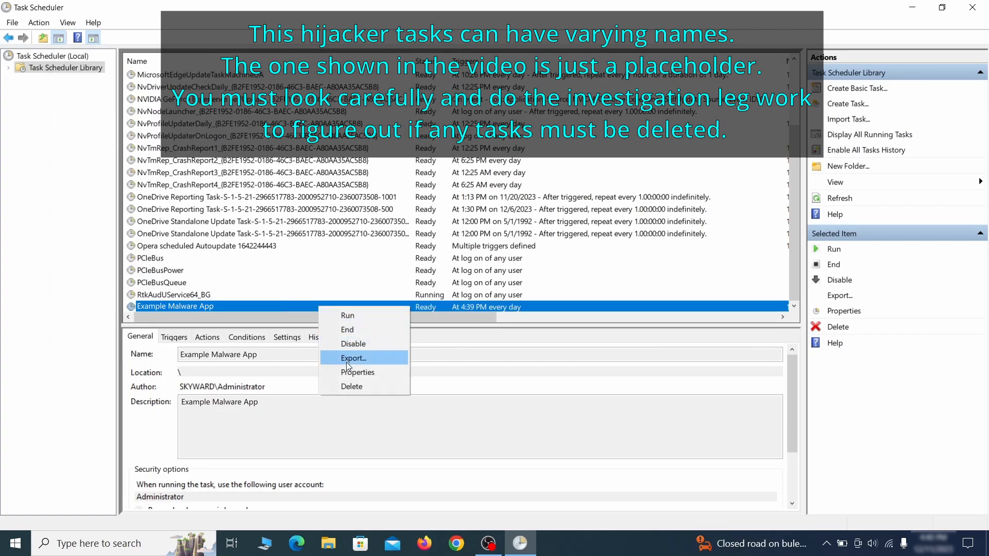
left_click(351, 385)
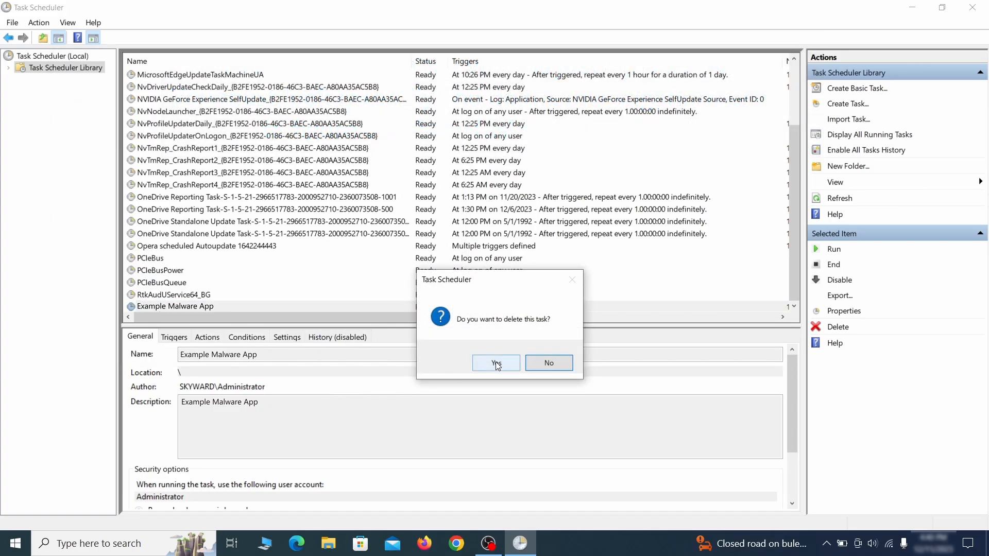
left_click(496, 362)
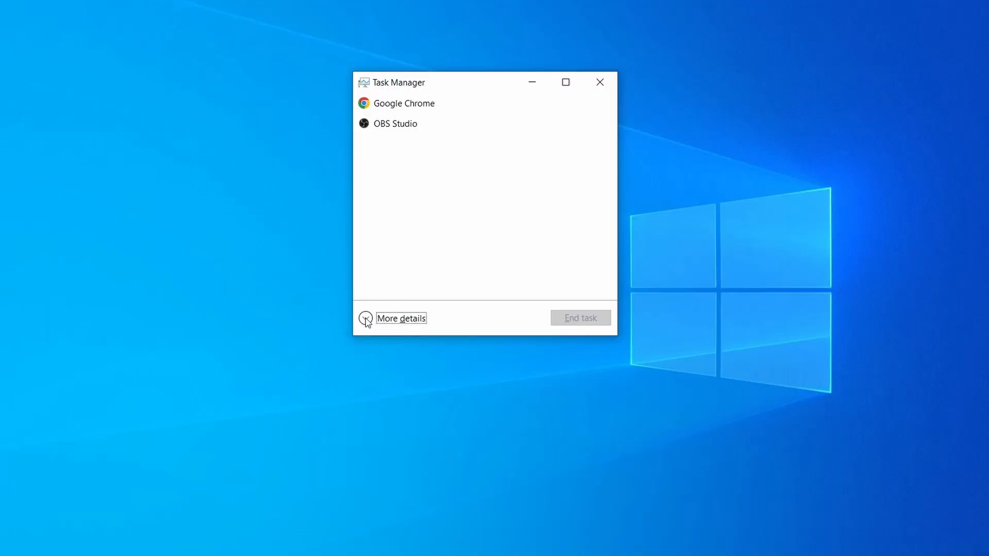
Step: Expand Task Manager to its detailed view and sort the processes by CPU, then by memory usage
left_click(367, 320)
left_click(486, 115)
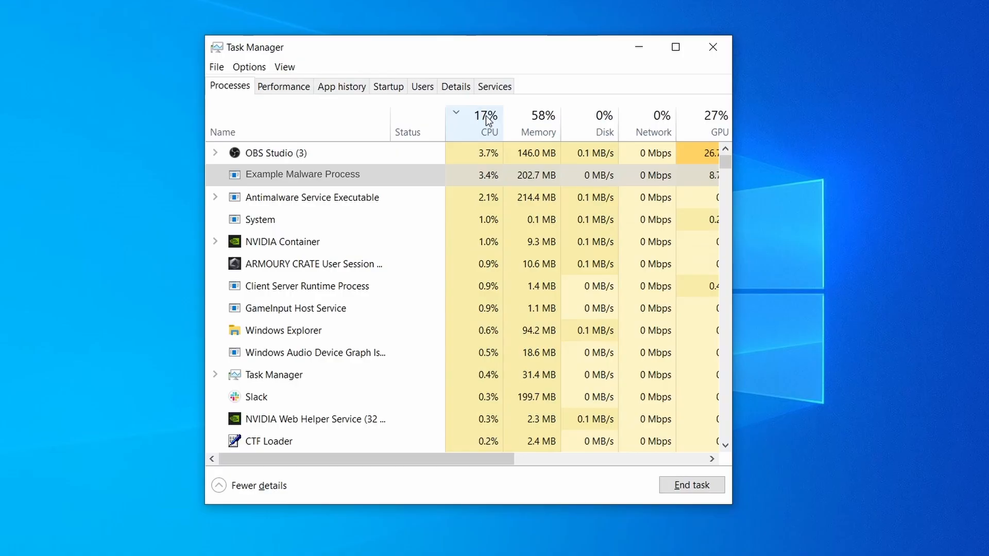
left_click(535, 118)
Step: Open the file location of Example Malware Process and delete all three files in that folder
left_click(471, 196)
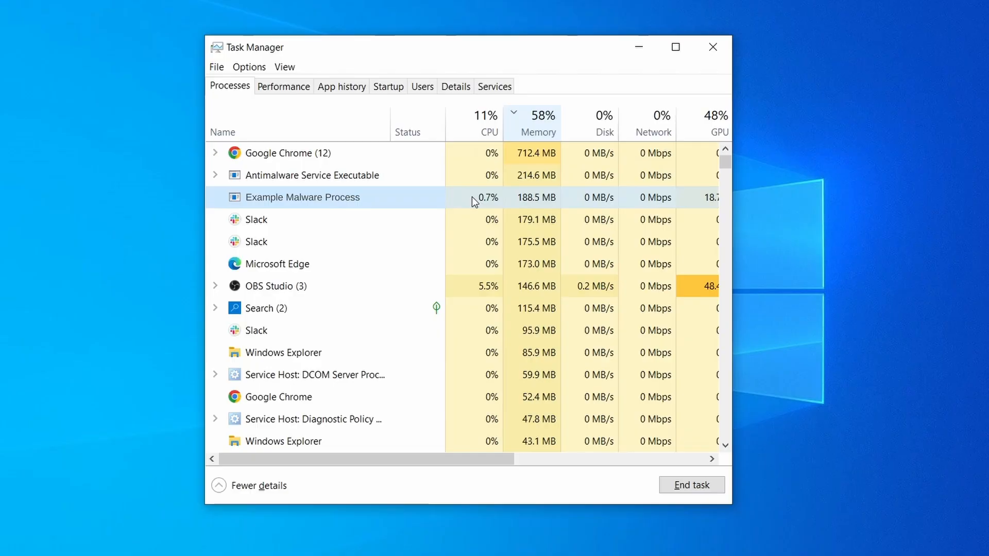
right_click(472, 197)
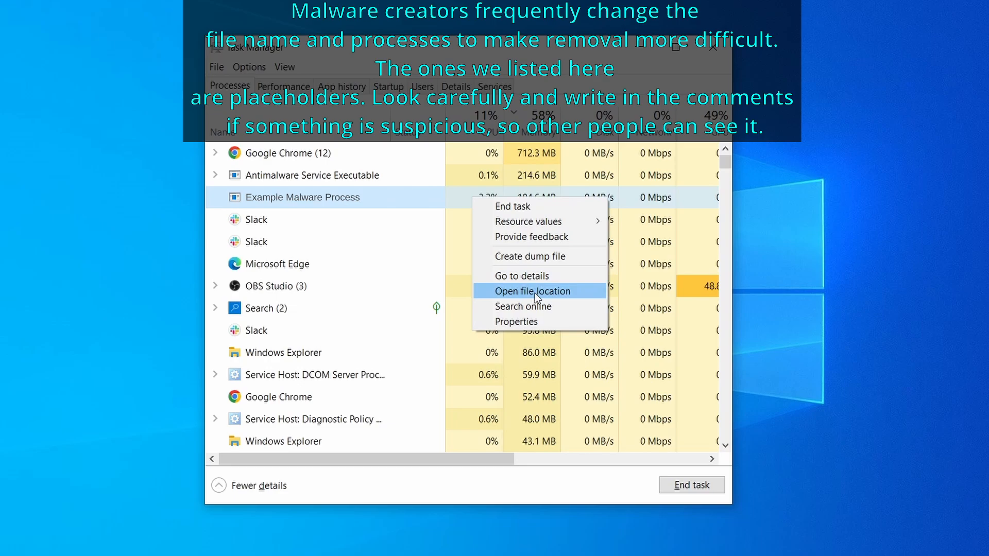
left_click(535, 292)
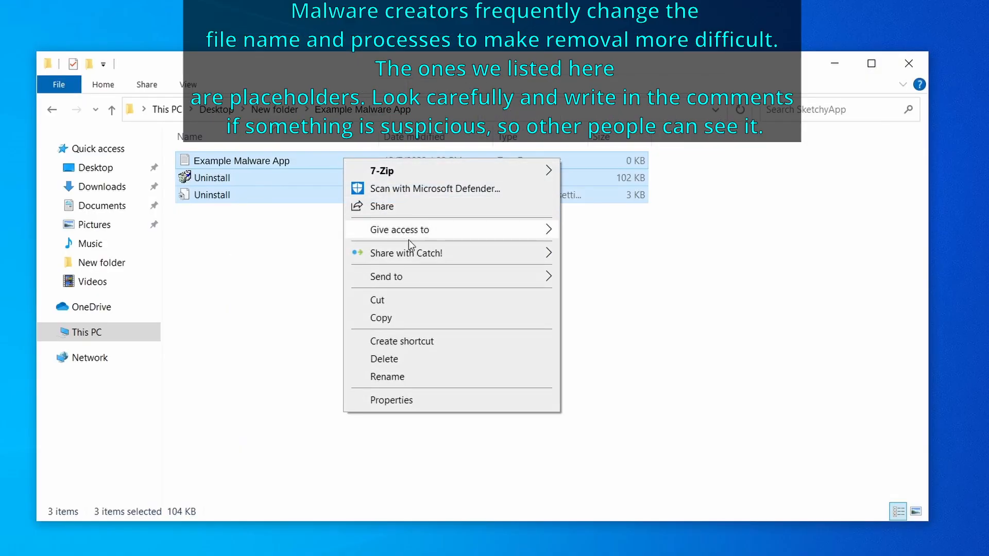
left_click(428, 359)
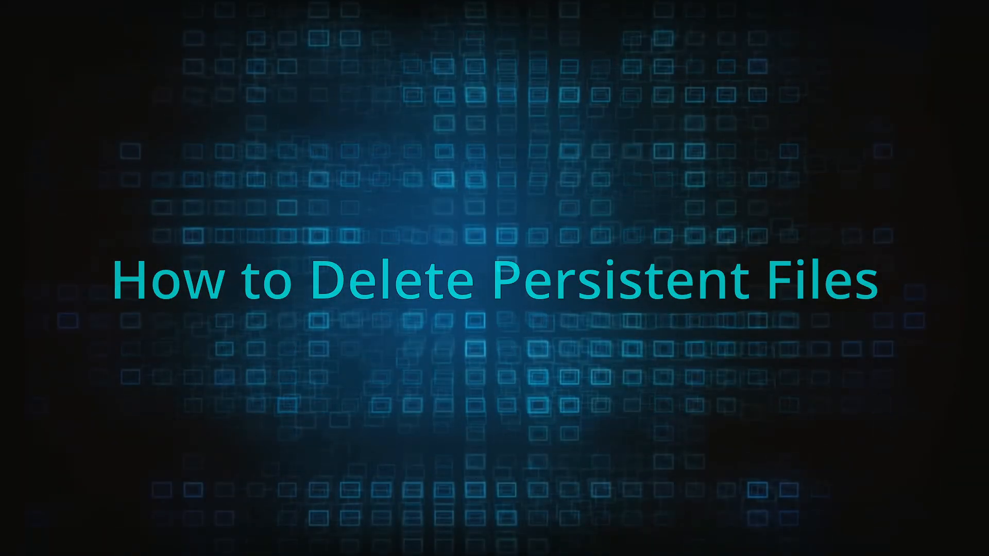
Step: Try to delete EXAMPLE_MALWARE_FOLDER from the Program Files folder on Local Disk (C:)
right_click(419, 236)
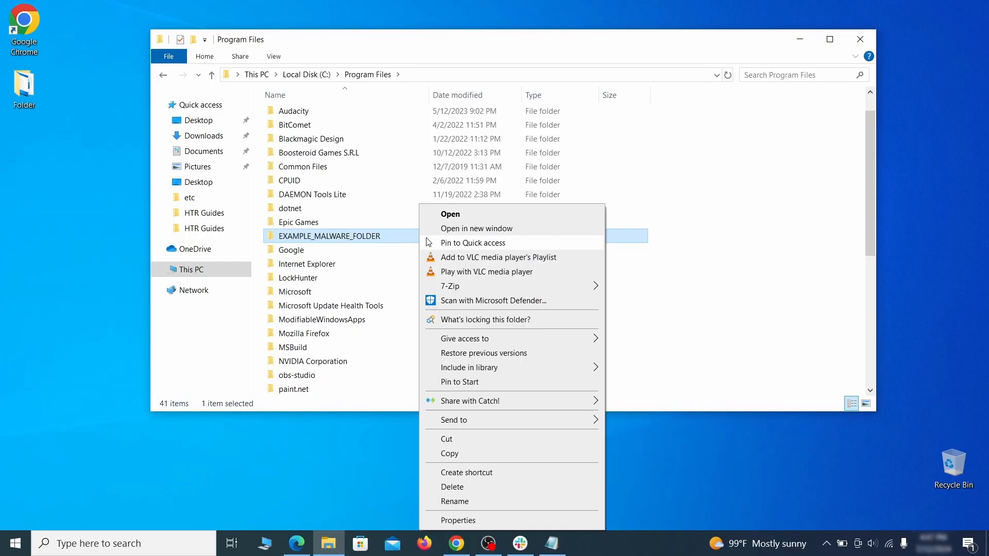
left_click(472, 487)
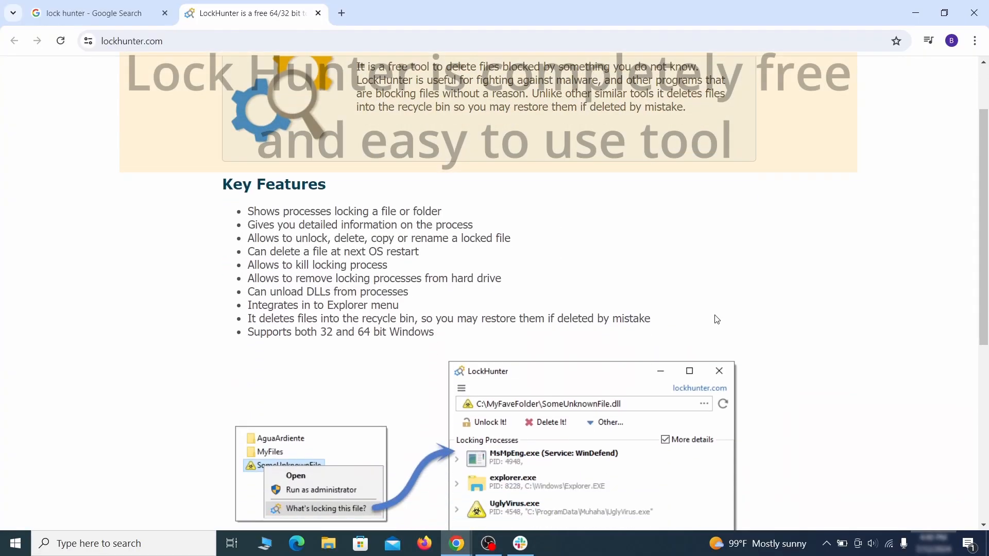
Step: Install LockHunter from lockhunter.com and use it to delete the locked EXAMPLE_MALWARE_FOLDER in Program Files
scroll(716, 320, "down", 5)
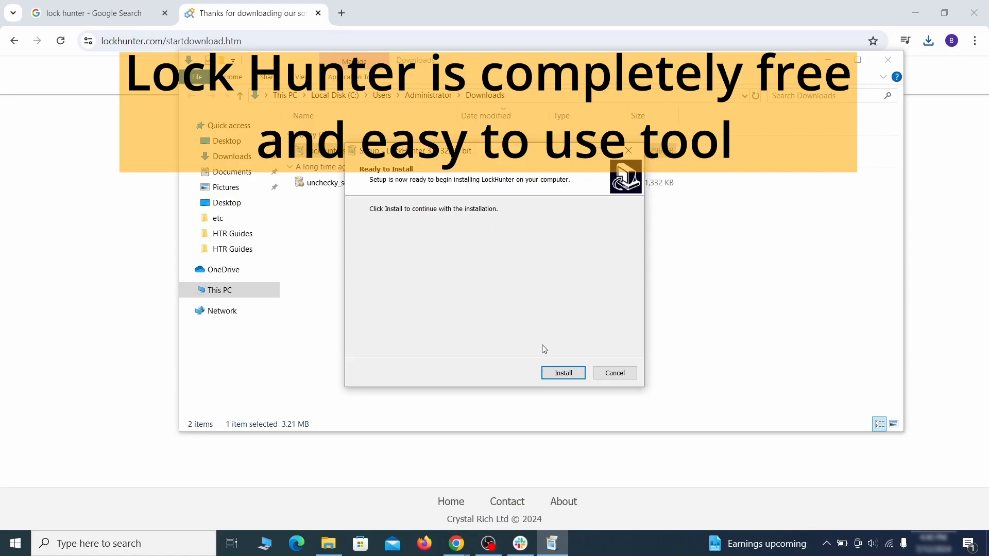
left_click(559, 373)
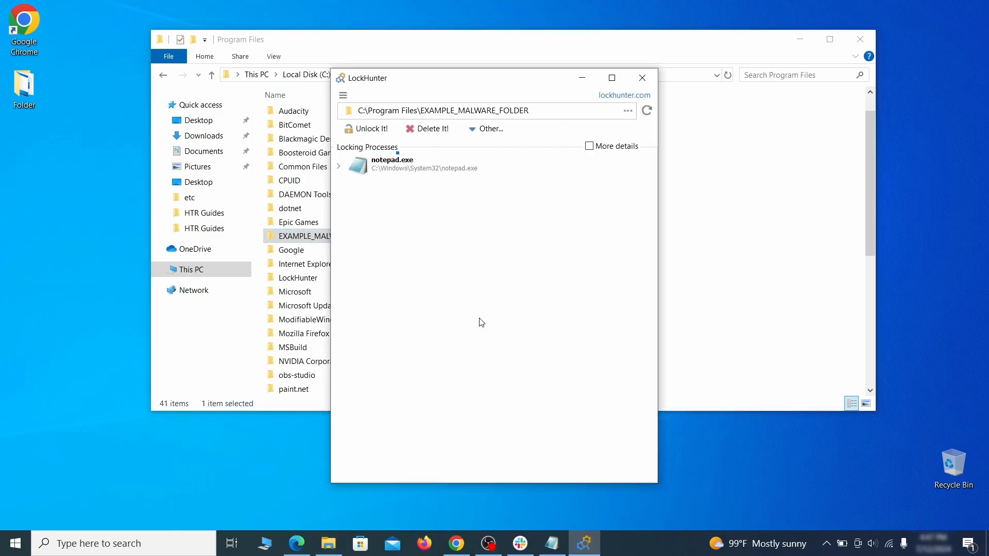
left_click(439, 129)
left_click(545, 322)
left_click(641, 79)
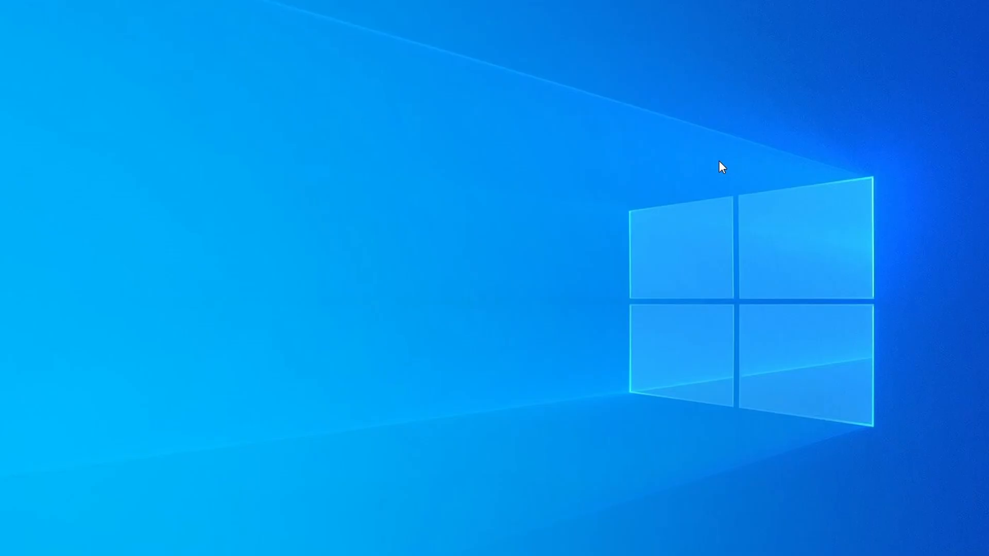
Step: Reopen Task Manager, sort the processes by CPU and then by memory, and check the list for suspicious entries
key("ctrl+shift+Escape")
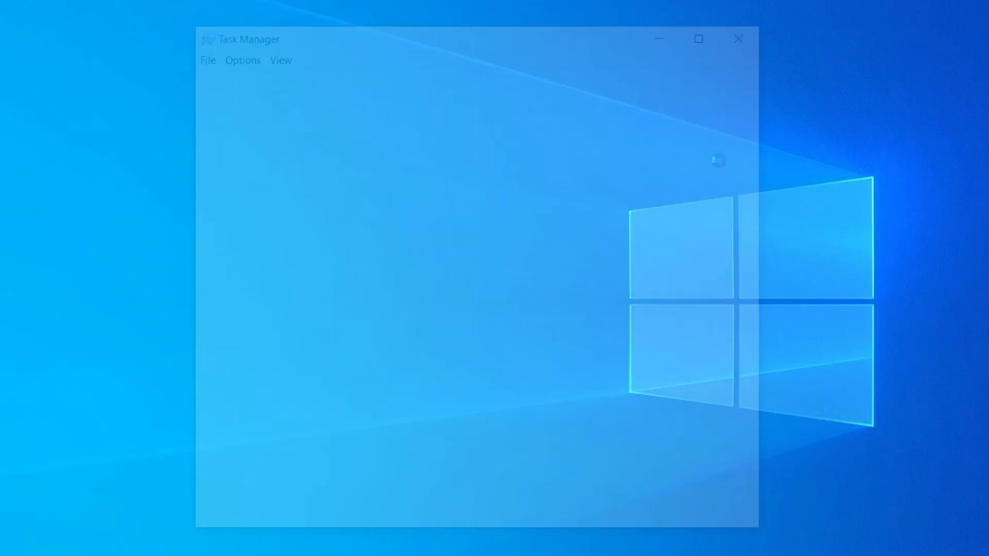
left_click(477, 124)
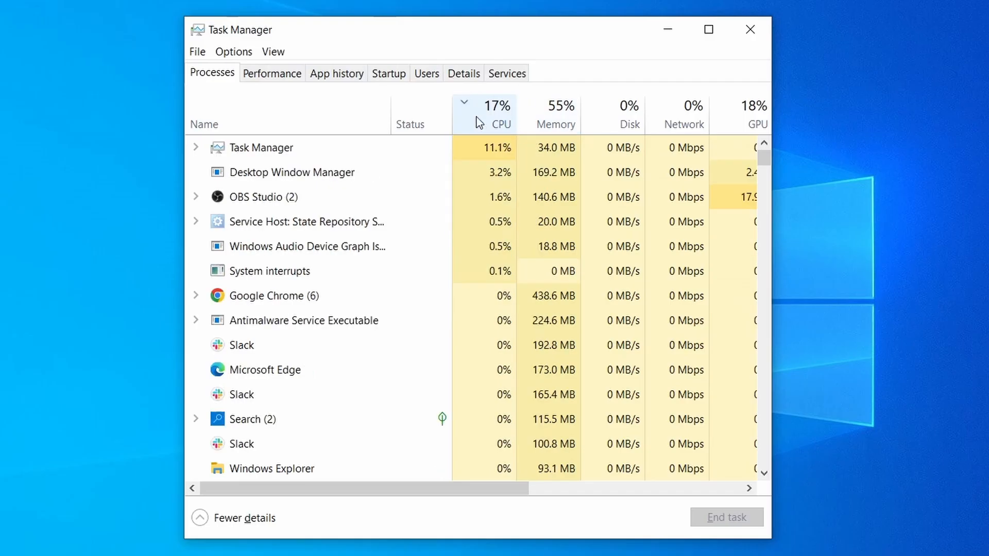
left_click(561, 112)
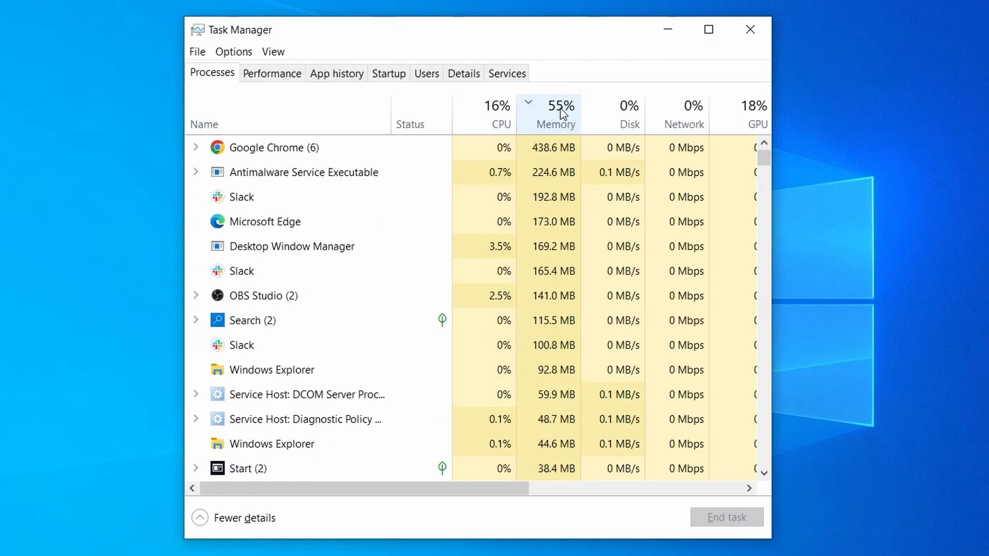
scroll(429, 347, "down", 2)
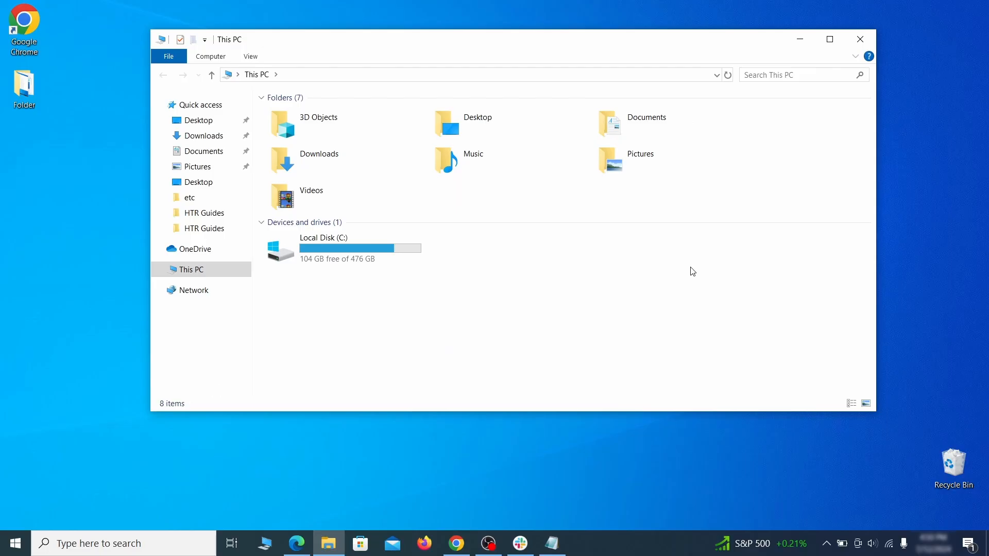
Step: Open the Roaming folder inside AppData of the personal user profile on Local Disk (C:)
double_click(412, 258)
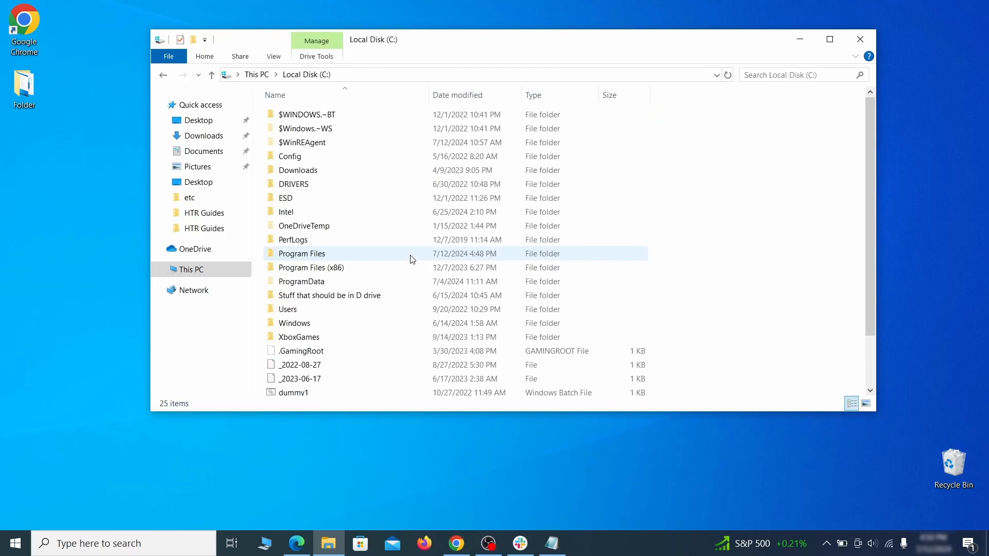
double_click(313, 310)
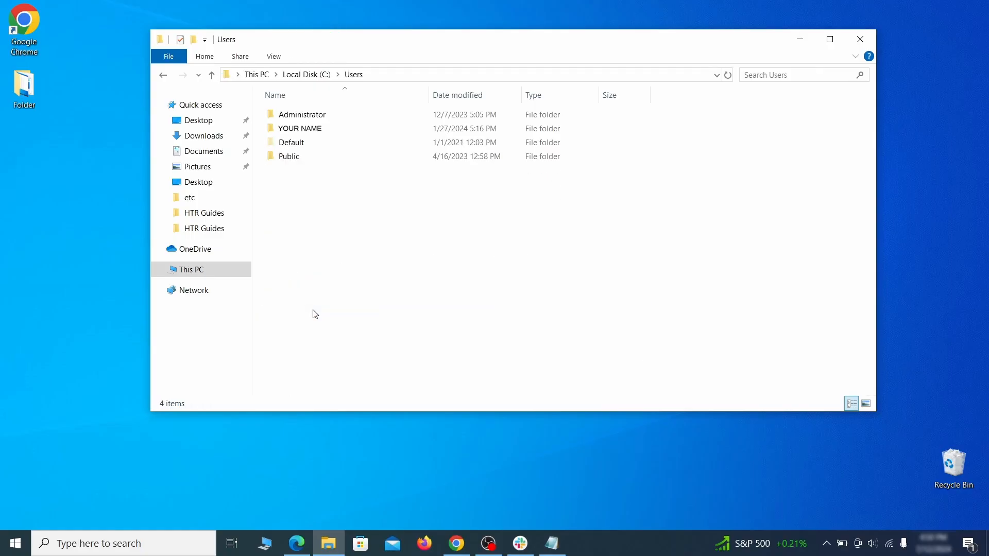
double_click(415, 129)
double_click(410, 185)
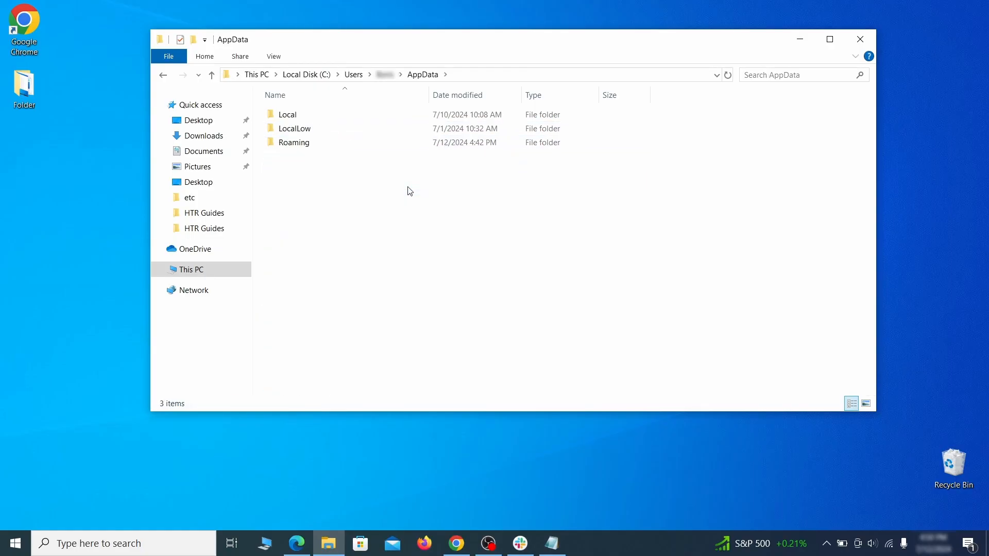
double_click(406, 143)
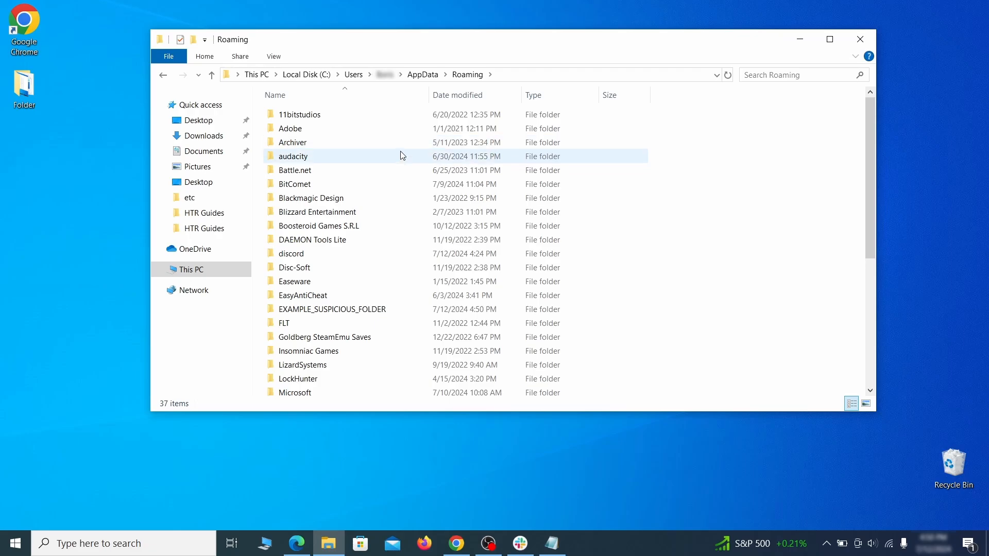
Step: Try to delete EXAMPLE_SUSPICIOUS_FOLDER from the Roaming folder
scroll(397, 185, "down", 1)
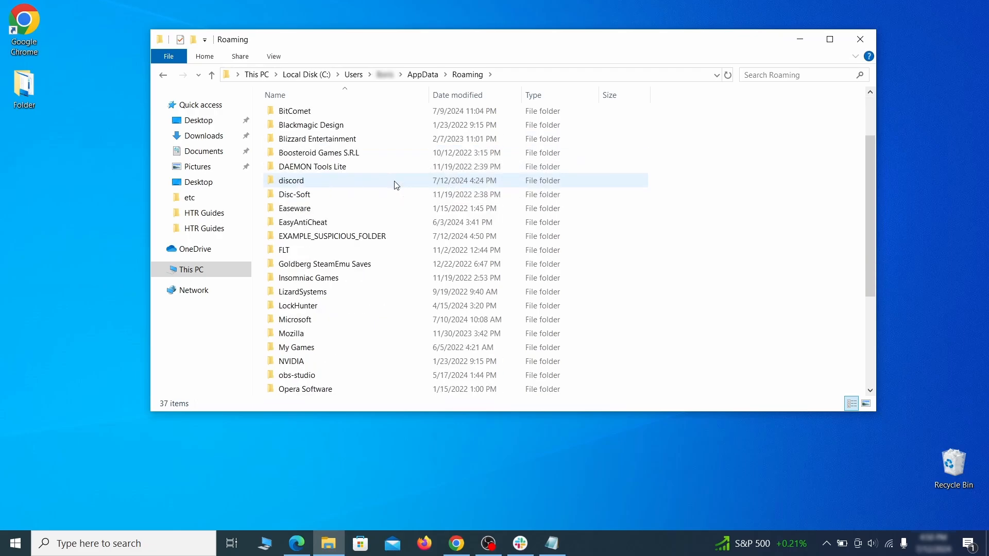
left_click(406, 240)
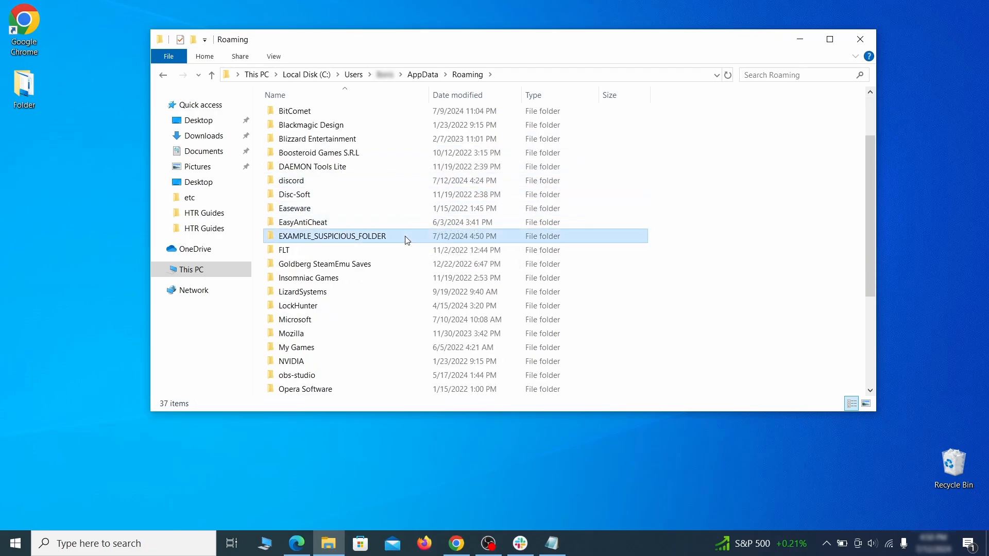
right_click(442, 238)
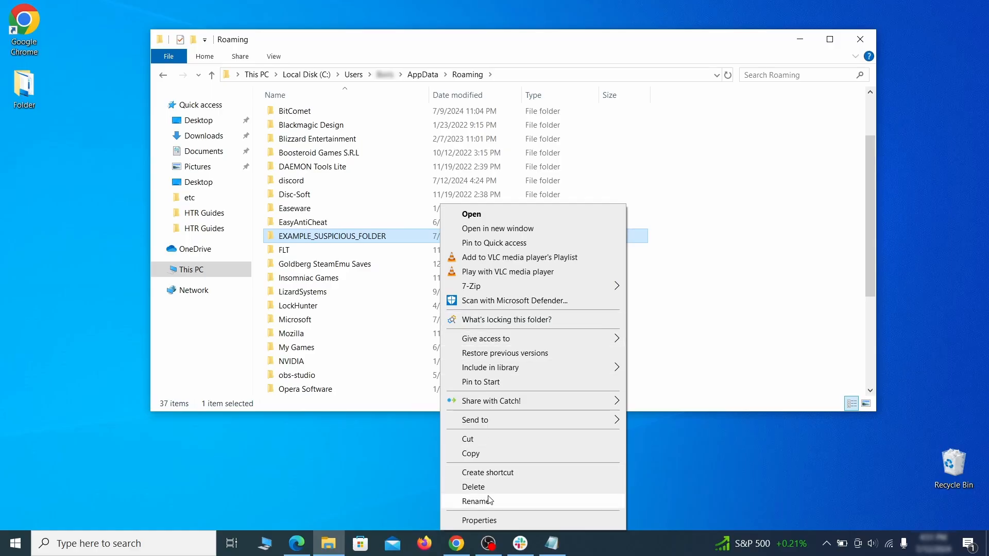
left_click(473, 487)
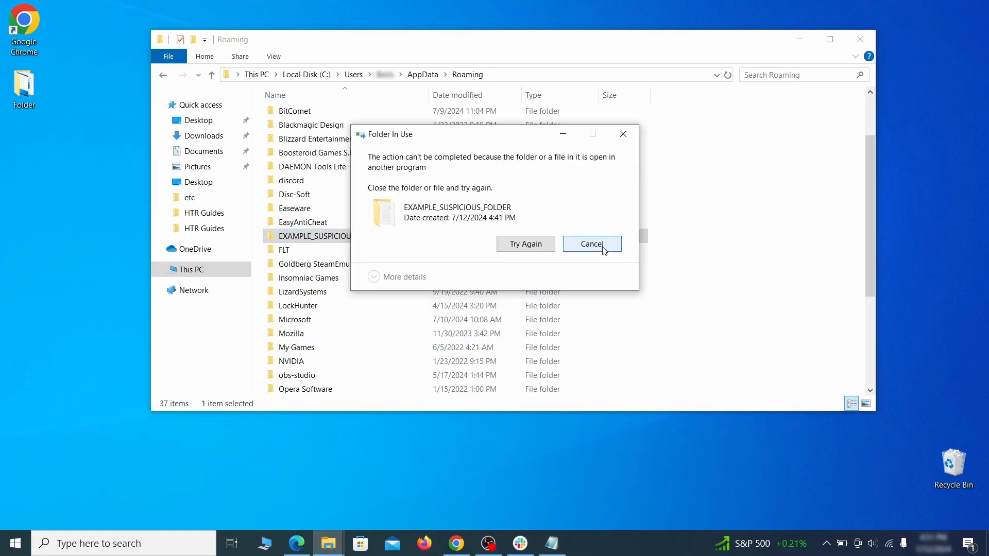
key("Escape")
Step: Check what is locking EXAMPLE_SUSPICIOUS_FOLDER with LockHunter, delete the folder there and confirm the deletion
right_click(419, 236)
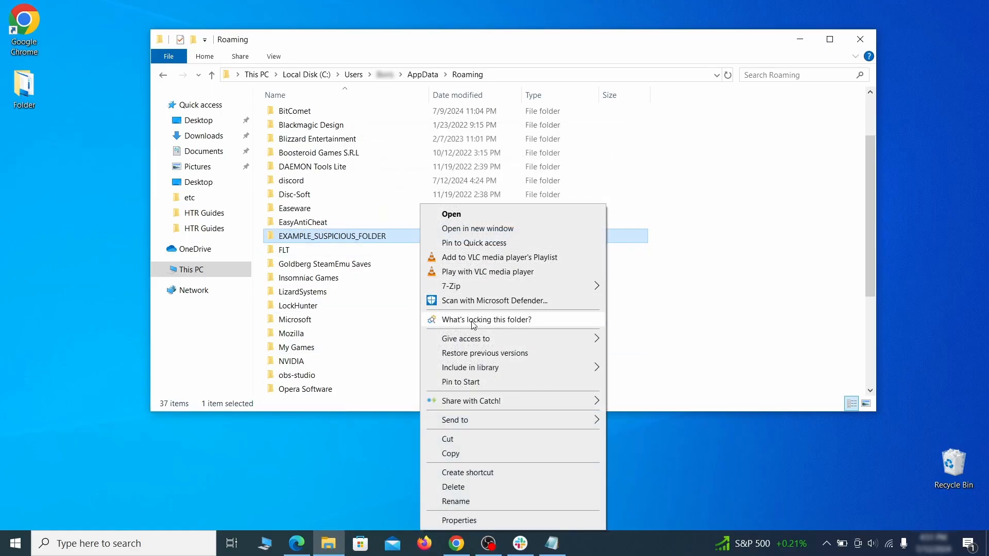
left_click(453, 317)
left_click(431, 128)
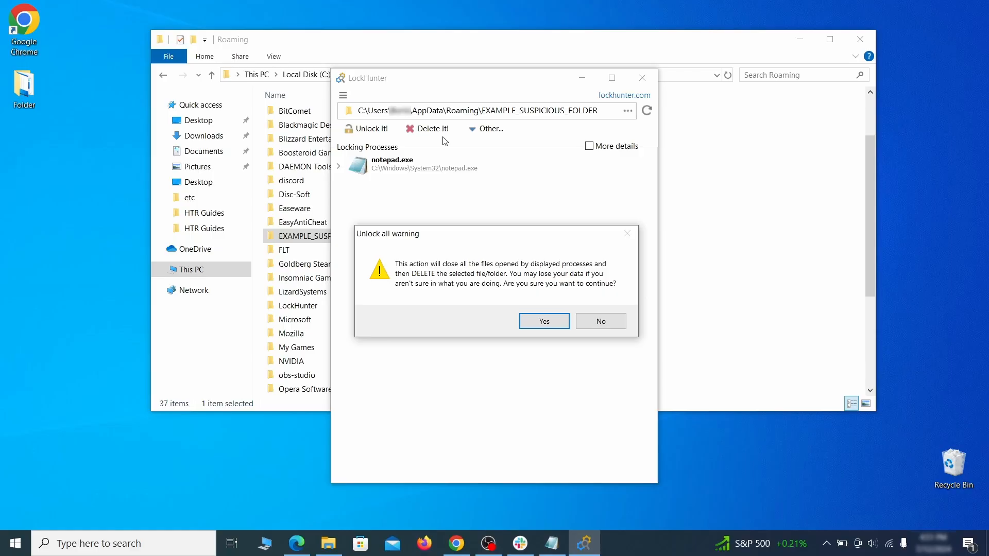
left_click(538, 321)
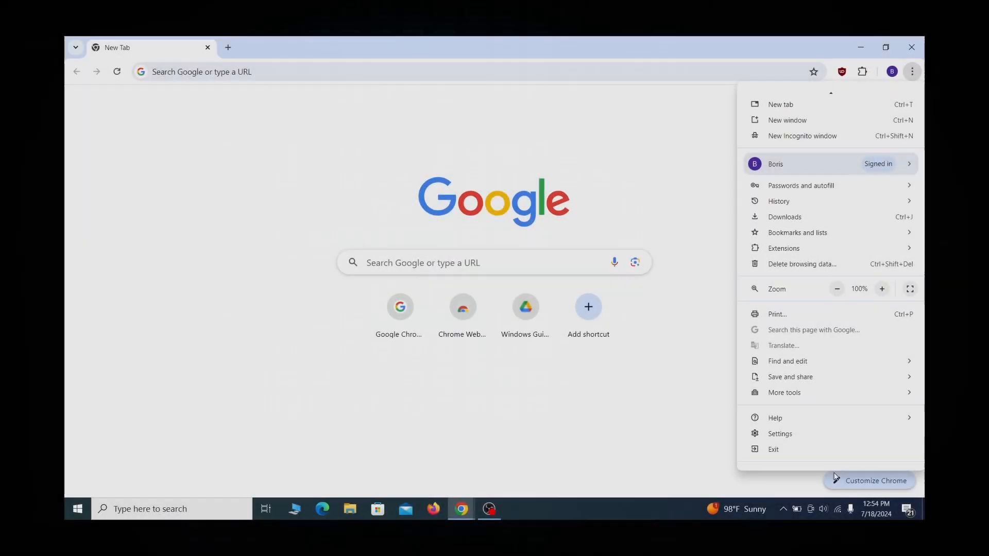
Step: Switch to Google Chrome and open its settings
left_click(793, 458)
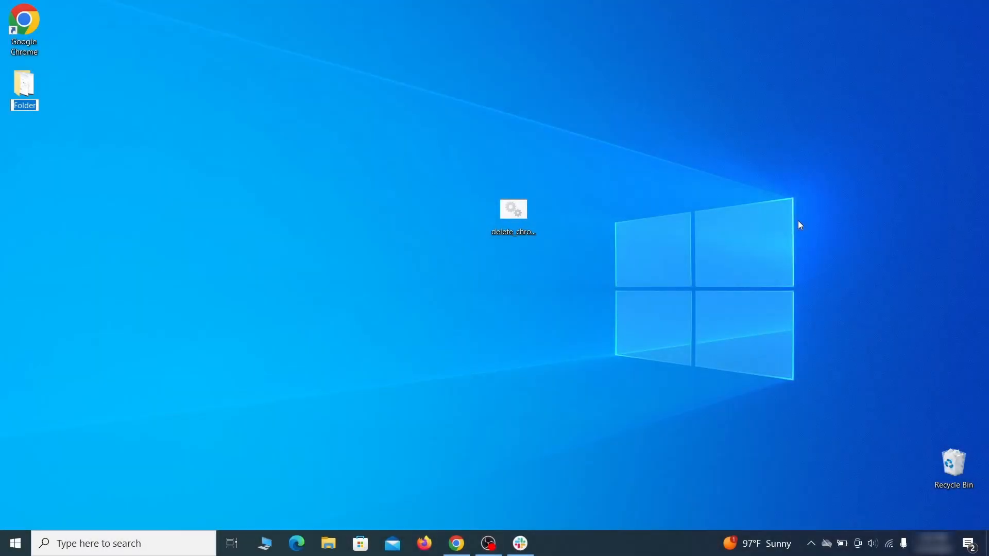
Step: Open the Local Group Policy Editor and go to Administrative Templates under Computer Configuration
key("super")
type("edit group policy")
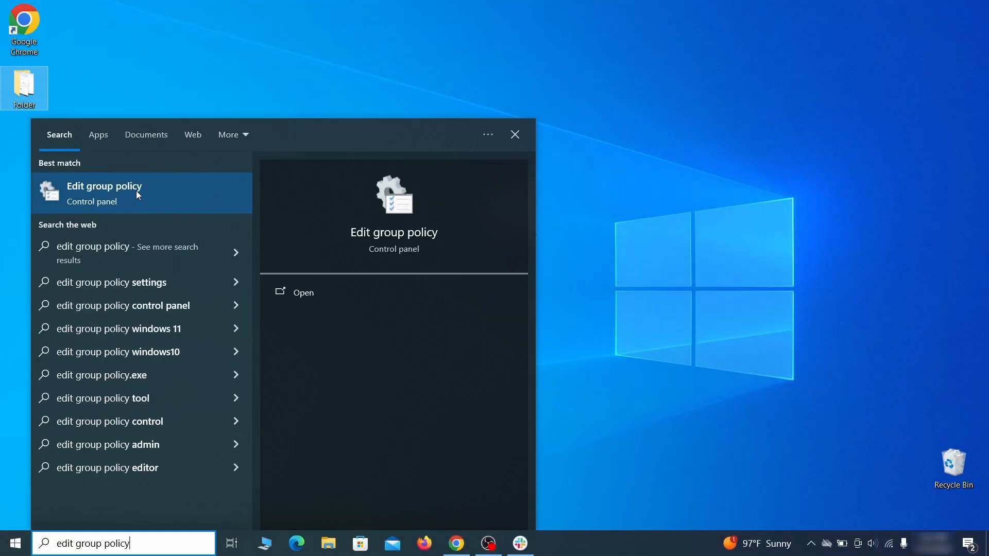
left_click(133, 192)
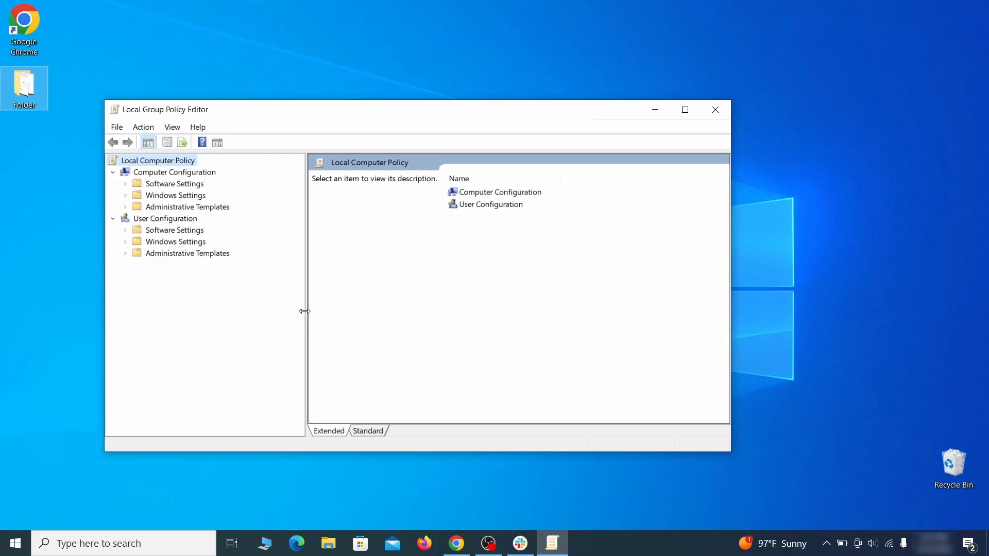
left_click(164, 173)
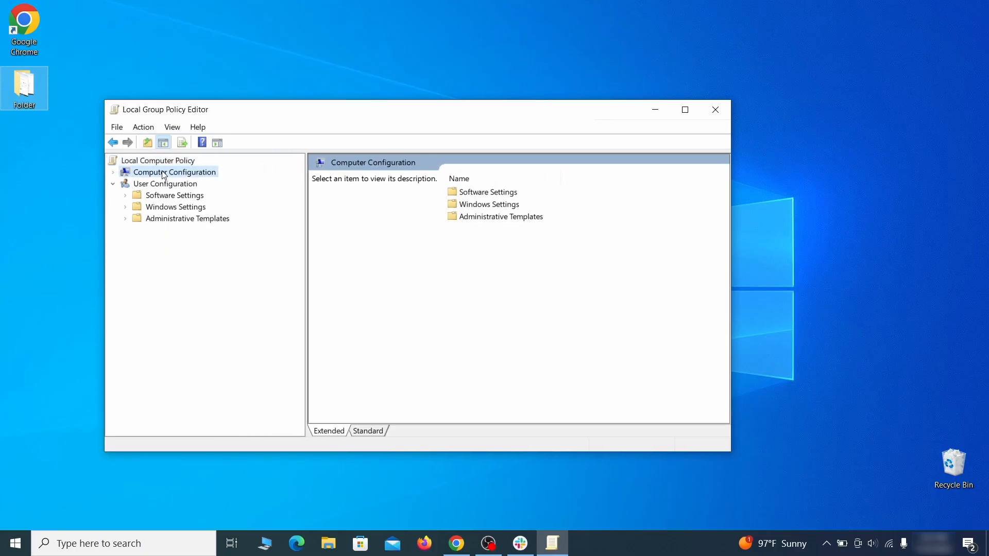
left_click(220, 208)
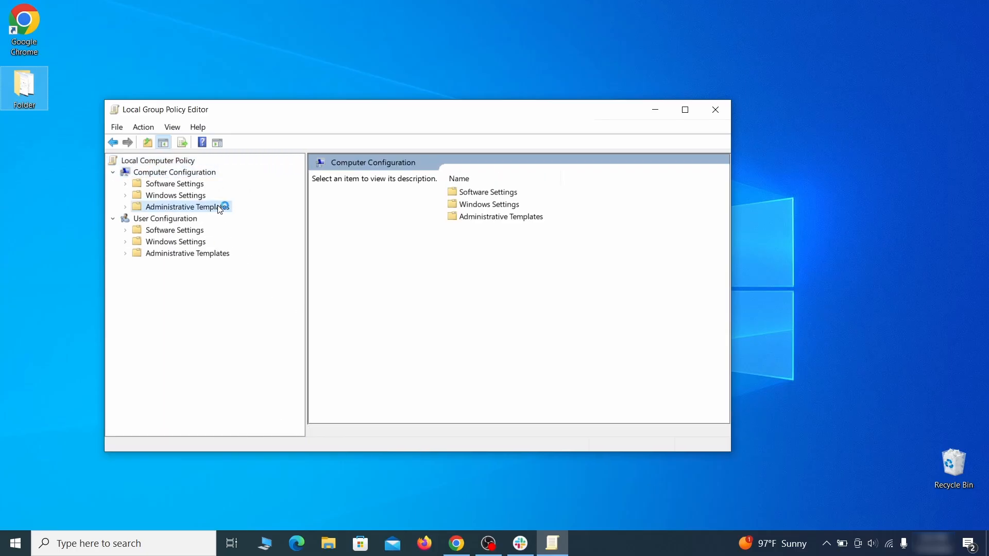
Step: Remove the chrome policy template from the Computer Configuration Administrative Templates and close the policy editor
right_click(219, 206)
left_click(316, 217)
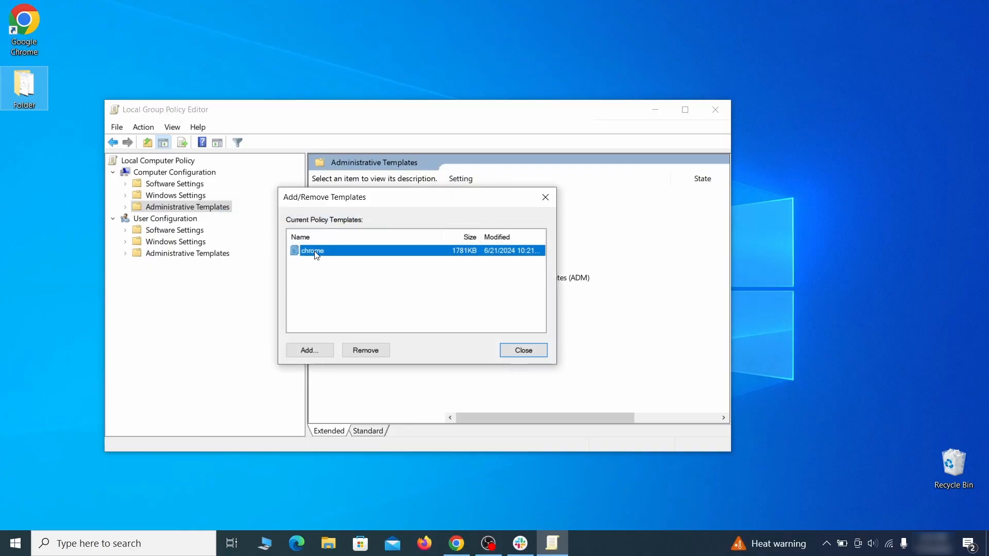
left_click(374, 351)
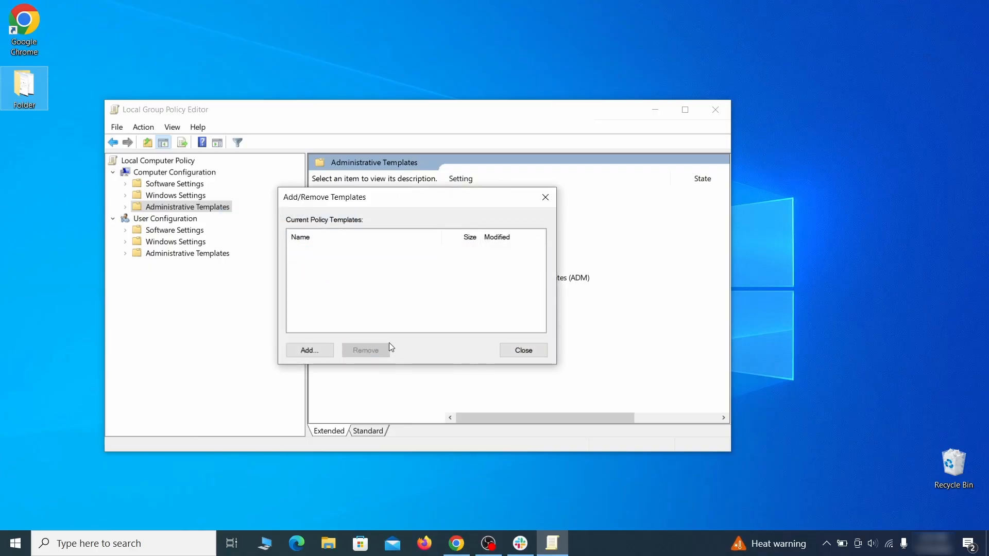
left_click(523, 351)
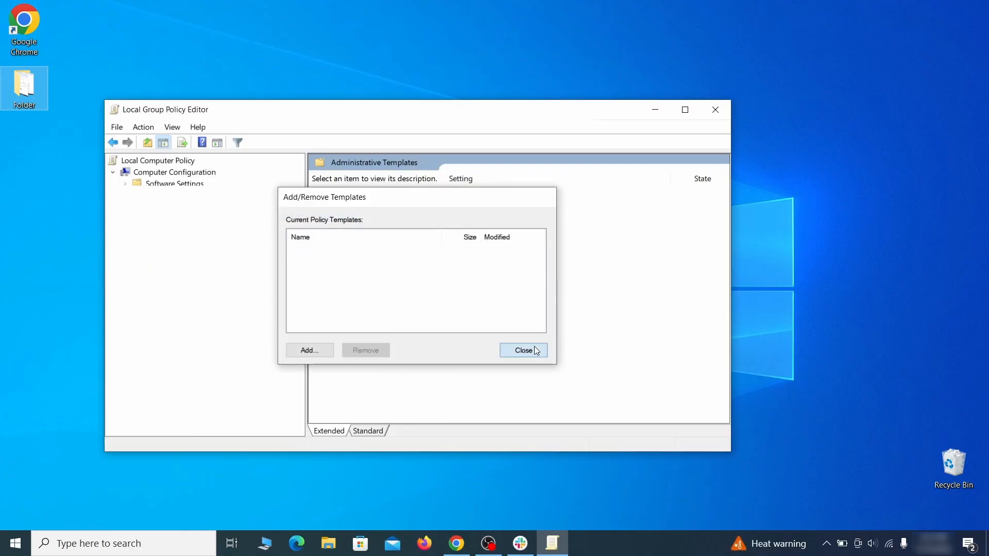
left_click(716, 111)
Step: Restart the computer
left_click(15, 544)
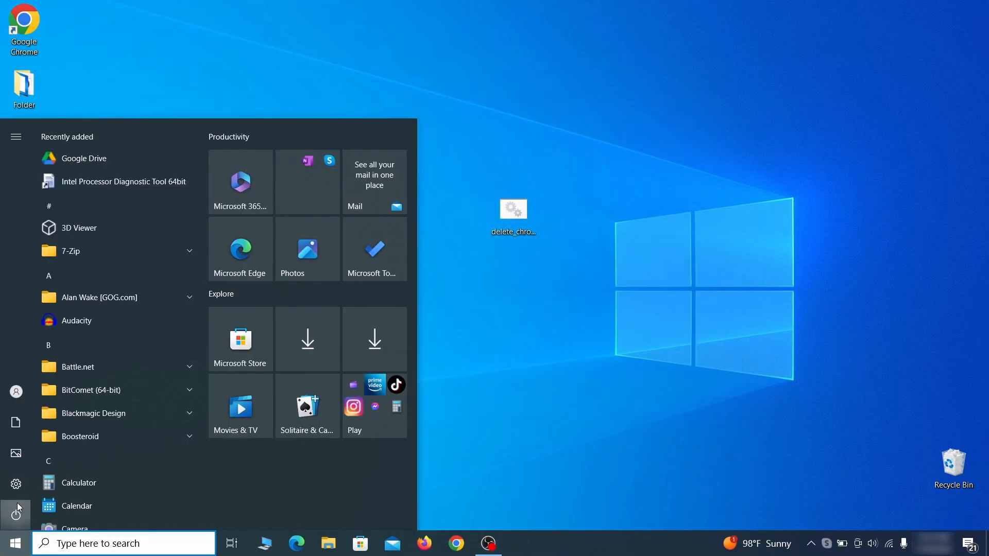
left_click(17, 505)
left_click(85, 482)
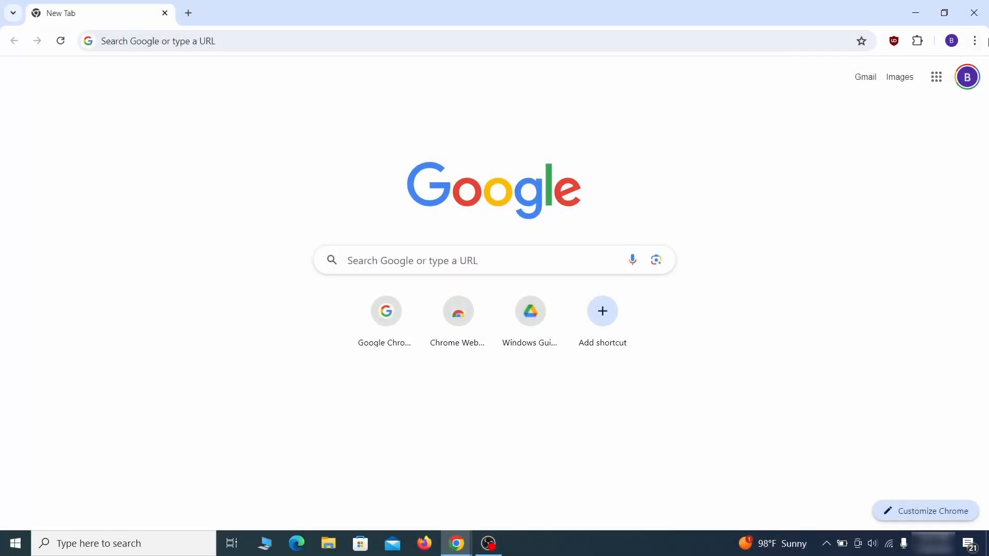
Step: Bring up Chrome's main list of options from the new tab page
left_click(974, 41)
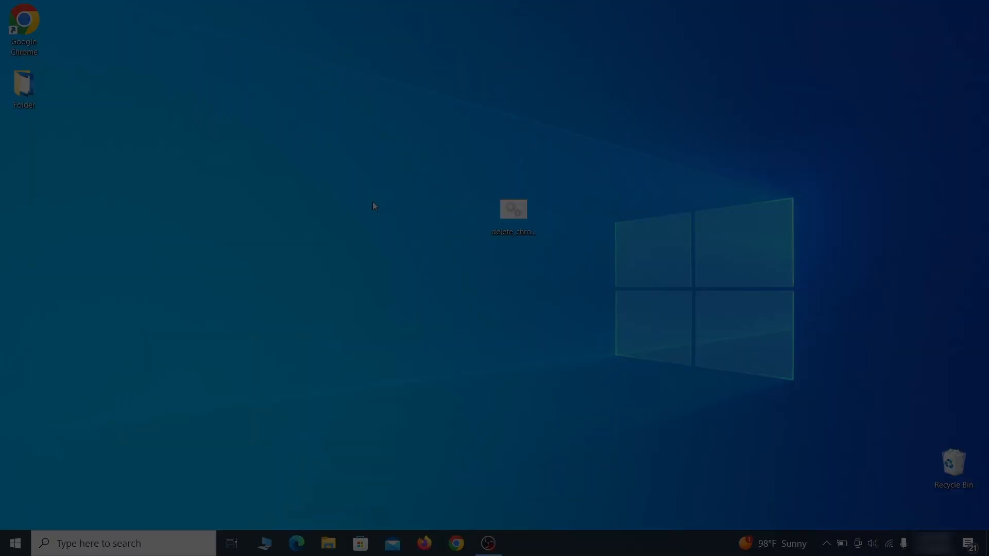
Step: Open Registry Editor and expand HKEY_LOCAL_MACHINE\BCD00000000\Objects down to the Elements key of {b2721d73-1db4-4c62-bf78-c548a880142d}
key("super")
type("reg")
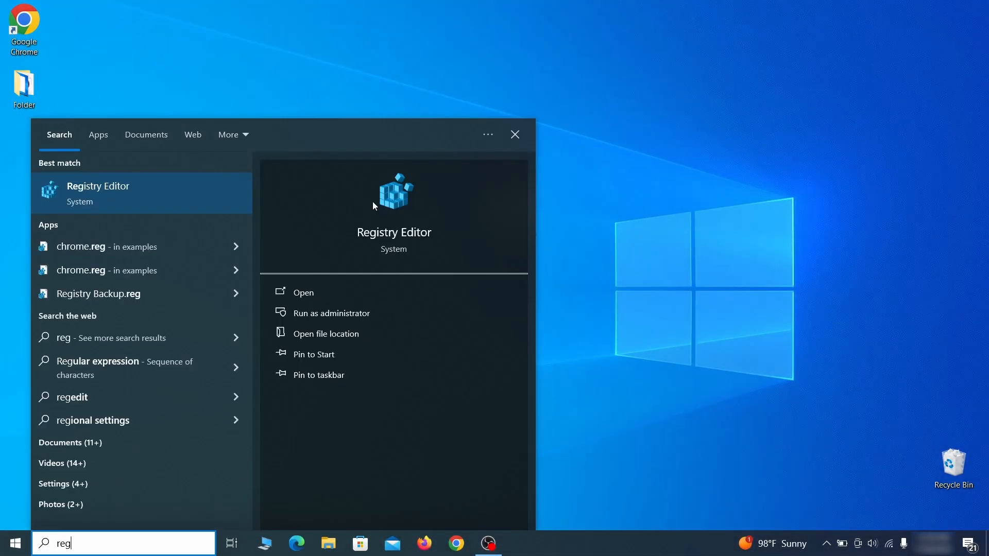
key("Return")
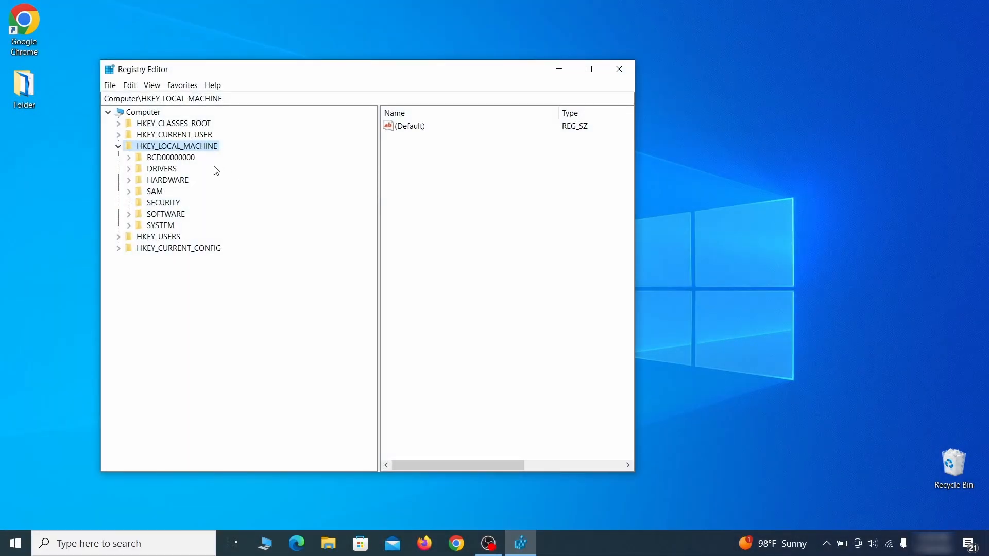
left_click(129, 157)
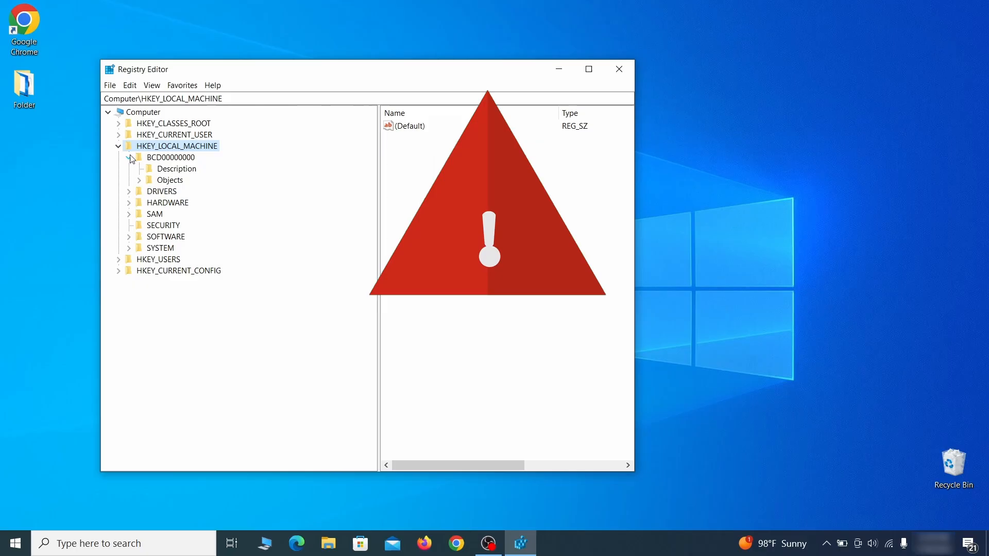
left_click(139, 180)
left_click(149, 293)
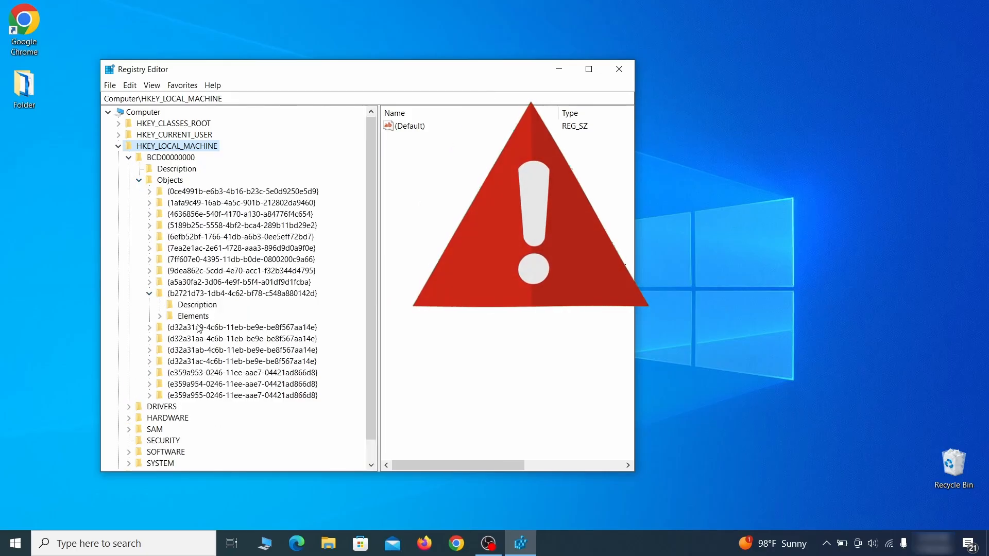
left_click(160, 315)
left_click(206, 350)
right_click(206, 348)
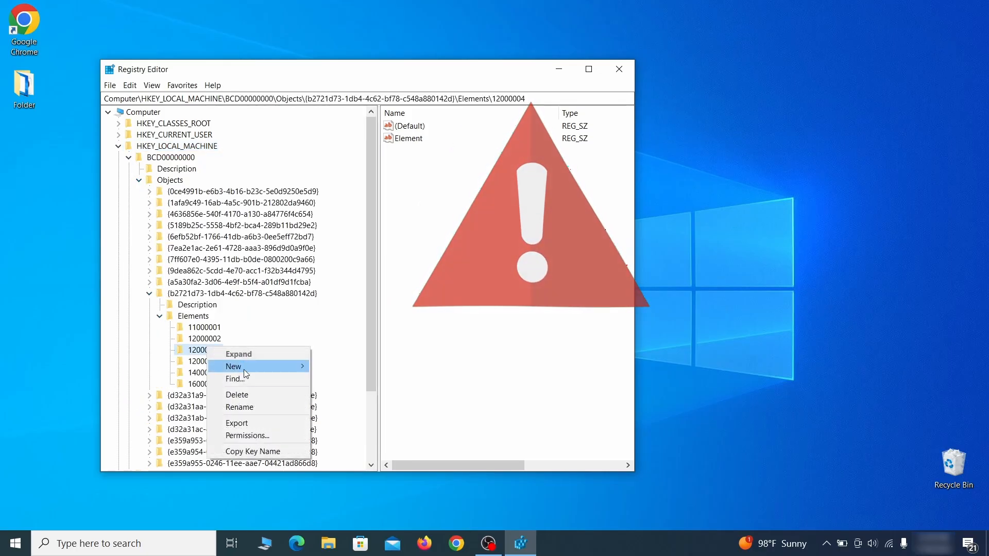
left_click(255, 394)
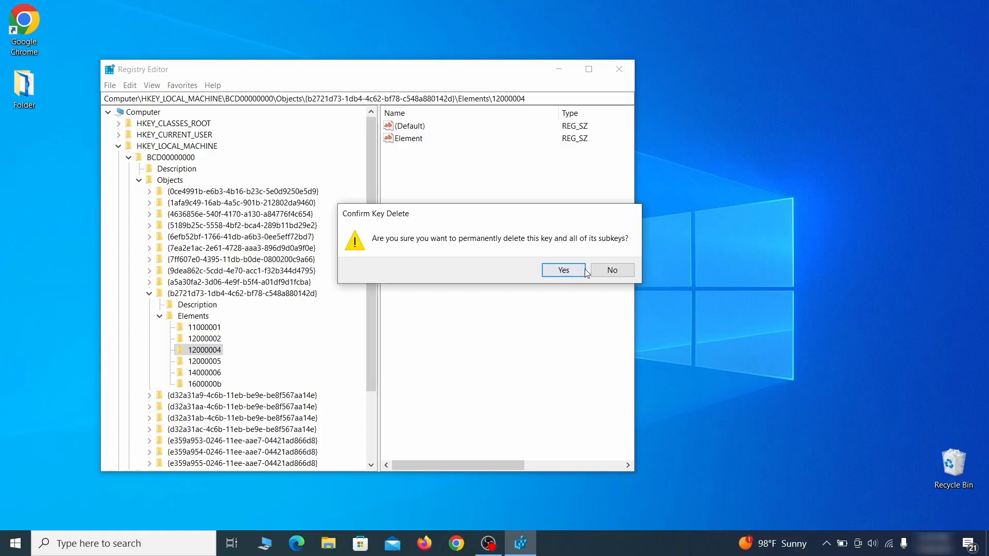
left_click(622, 273)
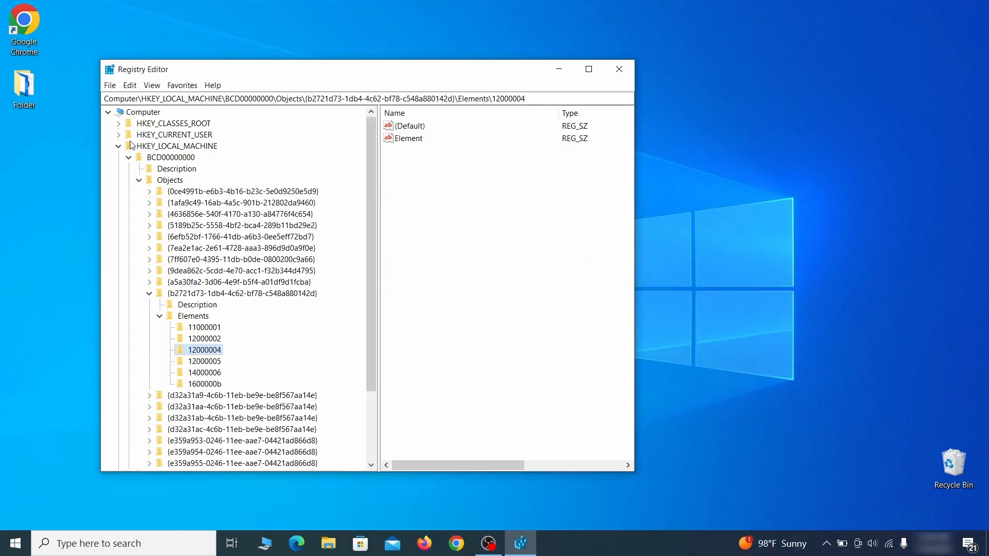
scroll(163, 394, "down", 3)
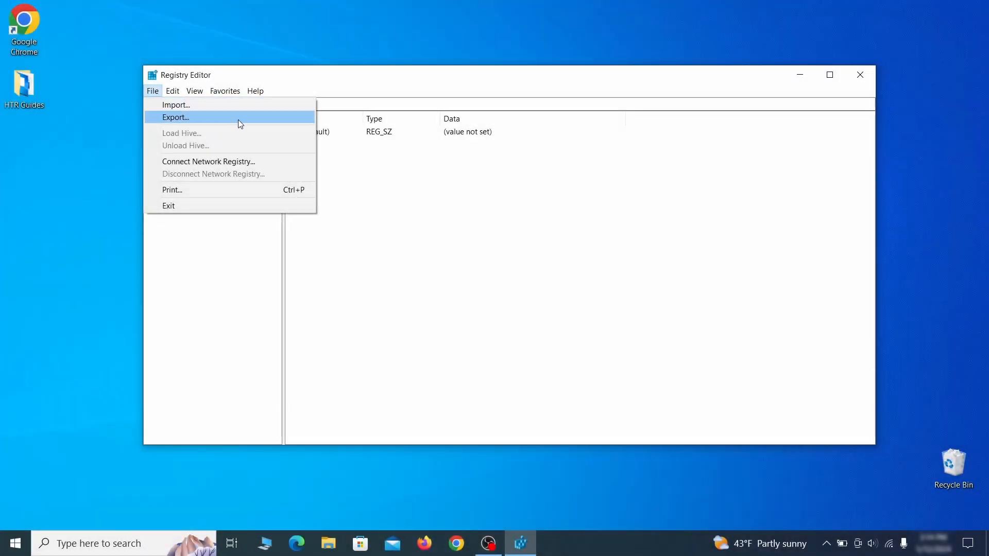
Step: Export the registry to the desktop as Registry Backup 1 and select that backup as the file to import
left_click(238, 118)
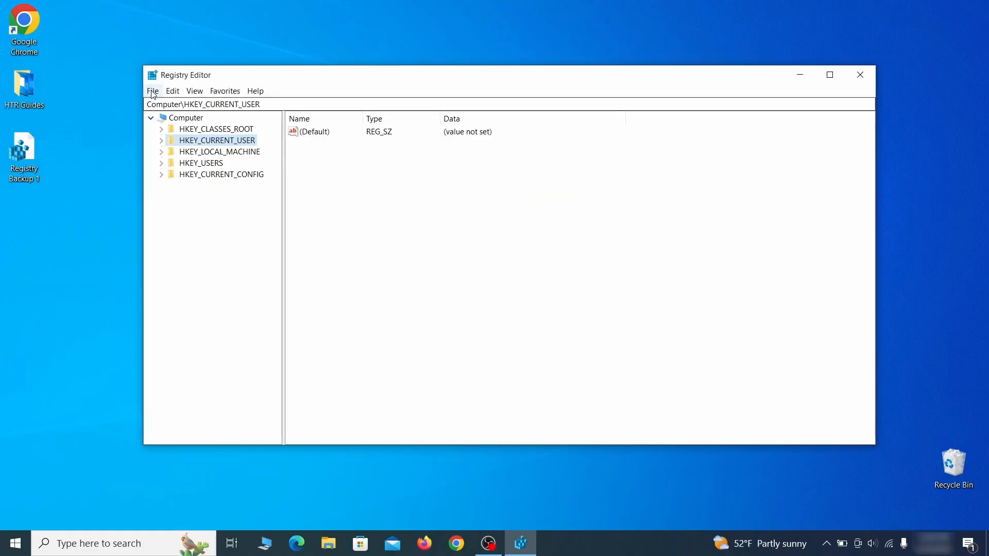
left_click(153, 90)
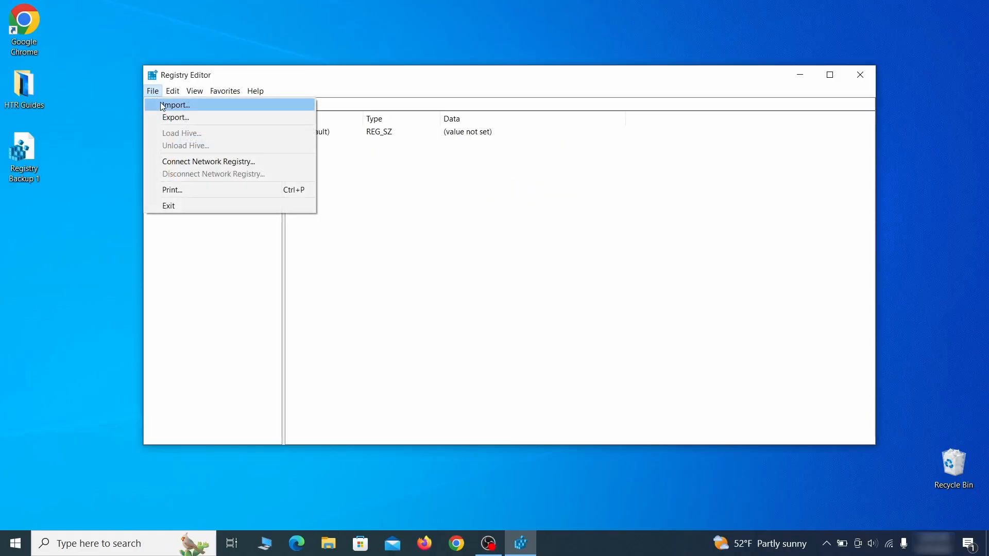
left_click(211, 108)
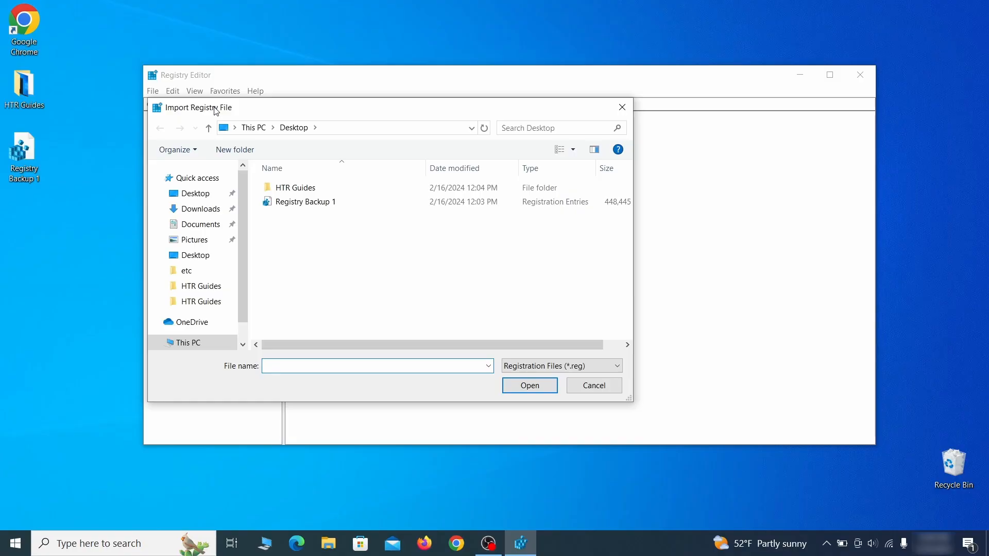
left_click(342, 205)
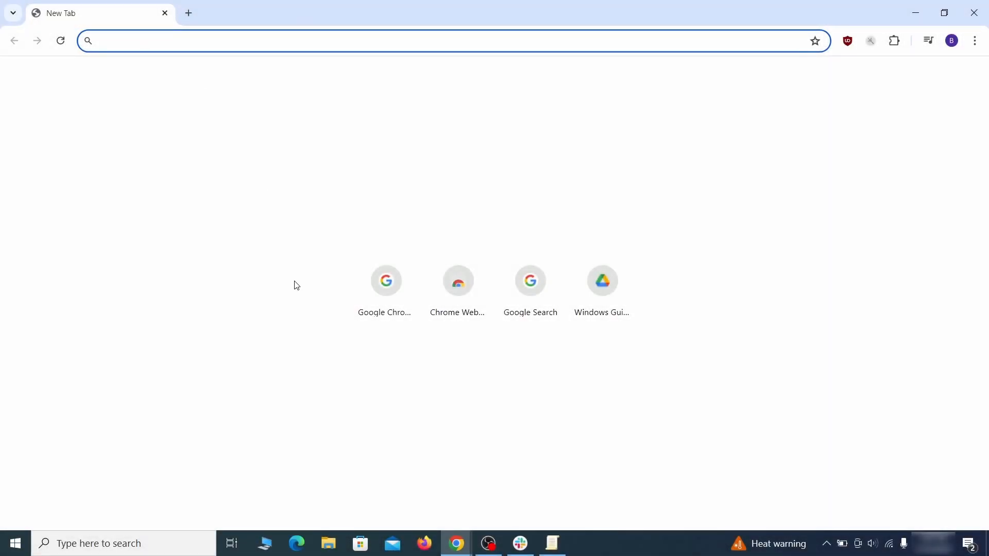
Step: Copy the HomepageLocation policy value from chrome://policy and paste it into the New Text Document note
type("ch")
key("Return")
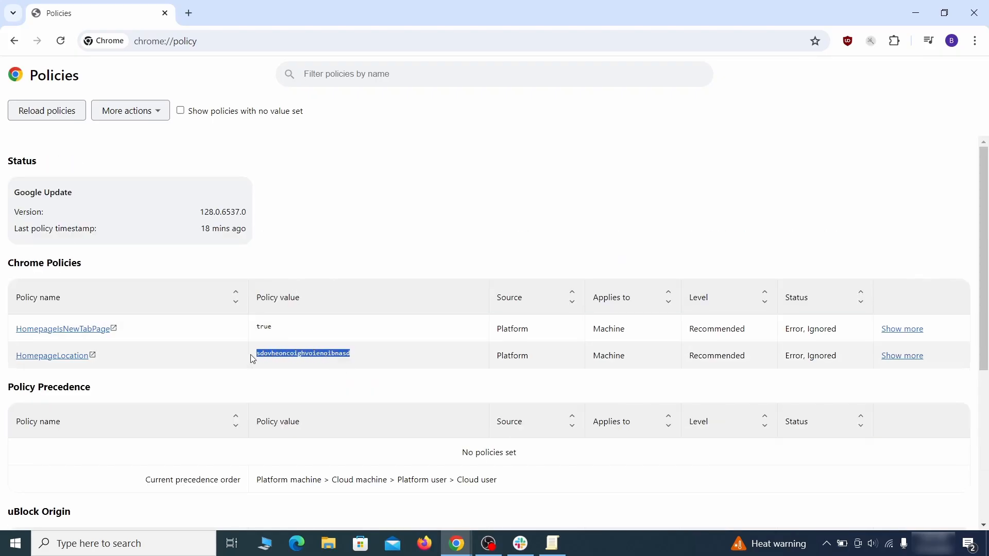
right_click(279, 358)
left_click(311, 365)
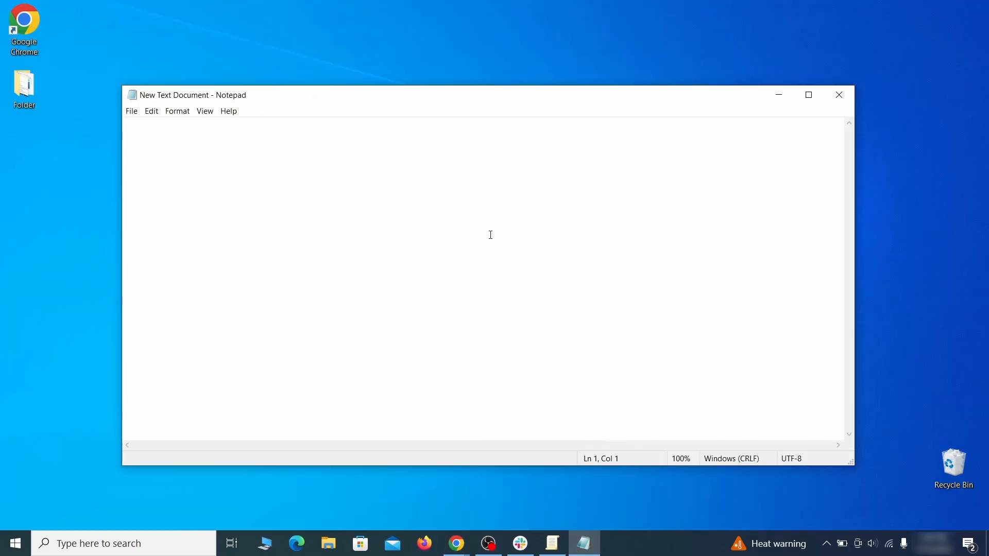
right_click(490, 227)
left_click(518, 274)
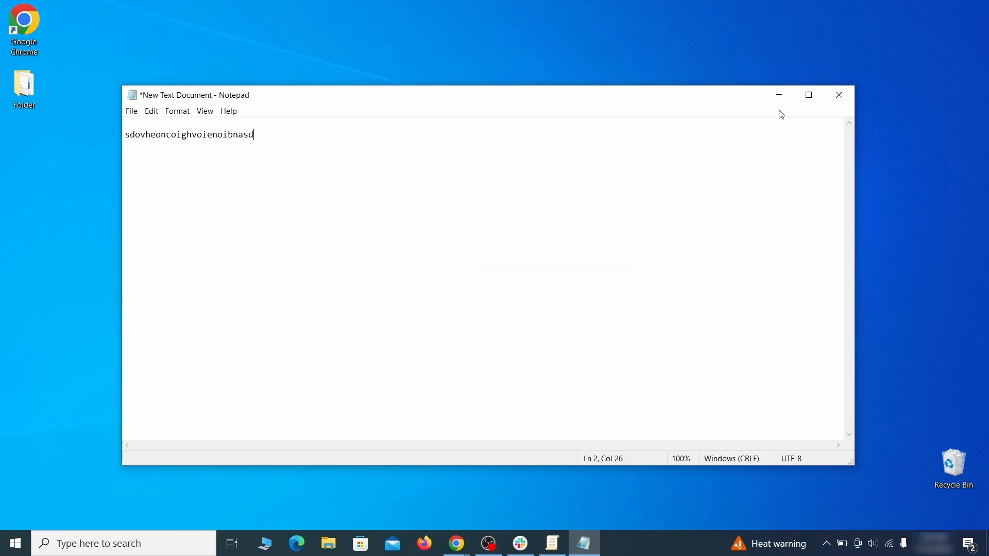
Step: Minimize the note and bring up Chrome's main list of options from the Policies page
left_click(777, 99)
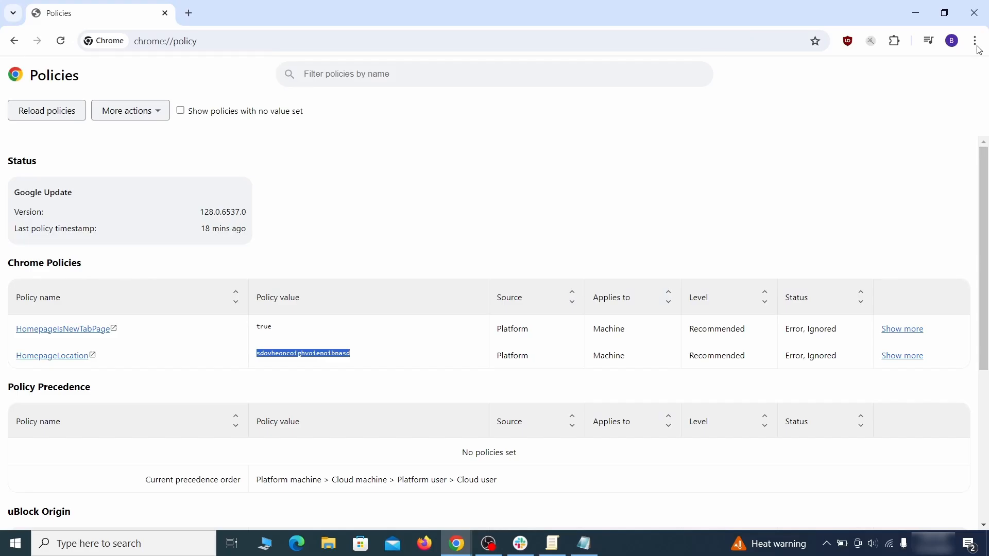
left_click(974, 41)
mouse_move(830, 242)
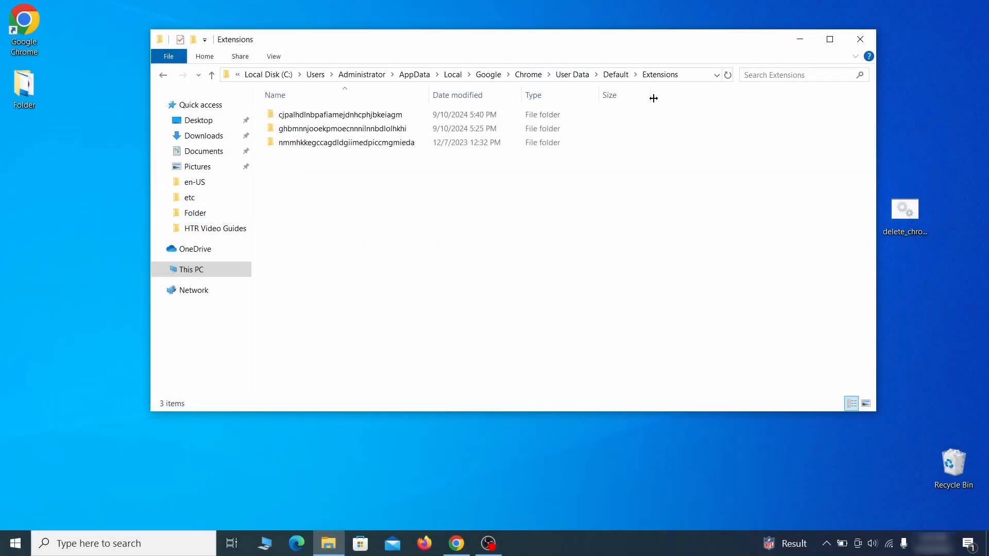
Step: Delete all three folders in Chrome's User Data\Default\Extensions folder and close the window
left_click_drag(368, 163, 415, 122)
right_click(415, 123)
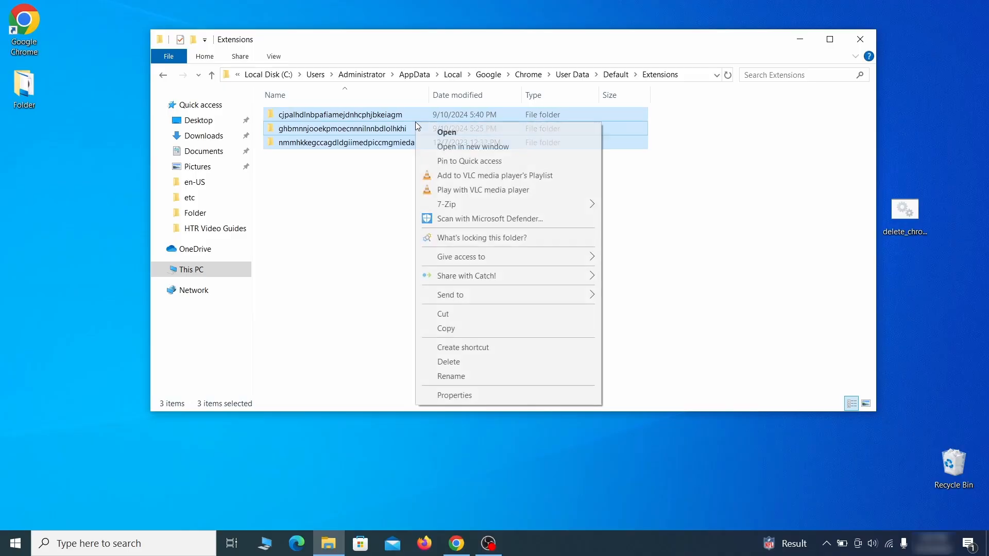
left_click(448, 362)
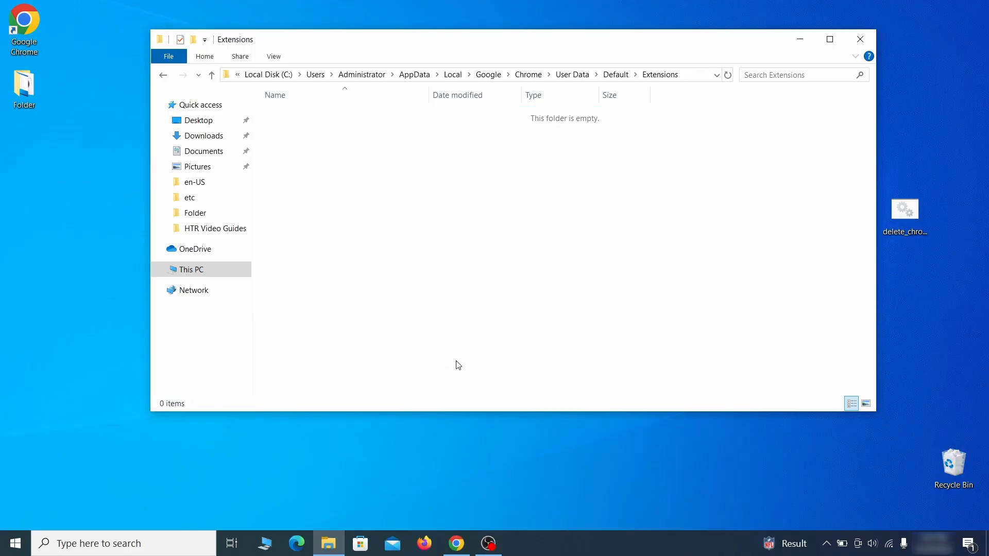
left_click(860, 40)
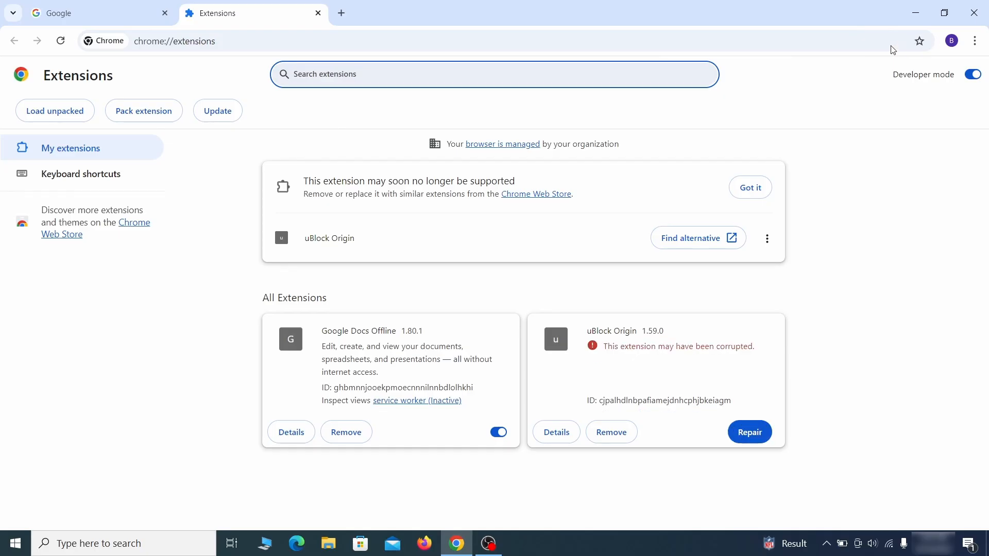
Step: Repair the uBlock Origin extension on Chrome's Extensions page
left_click(752, 434)
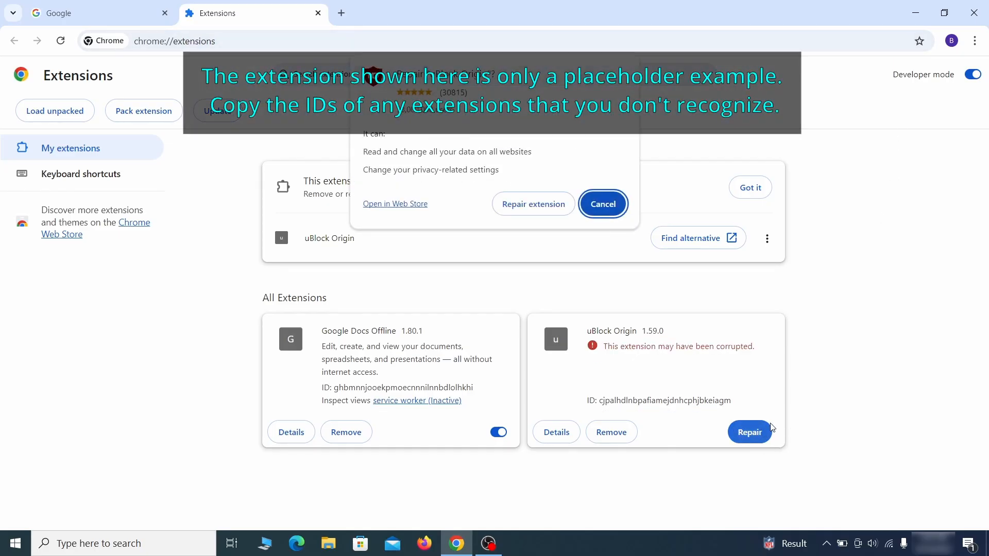
left_click(515, 204)
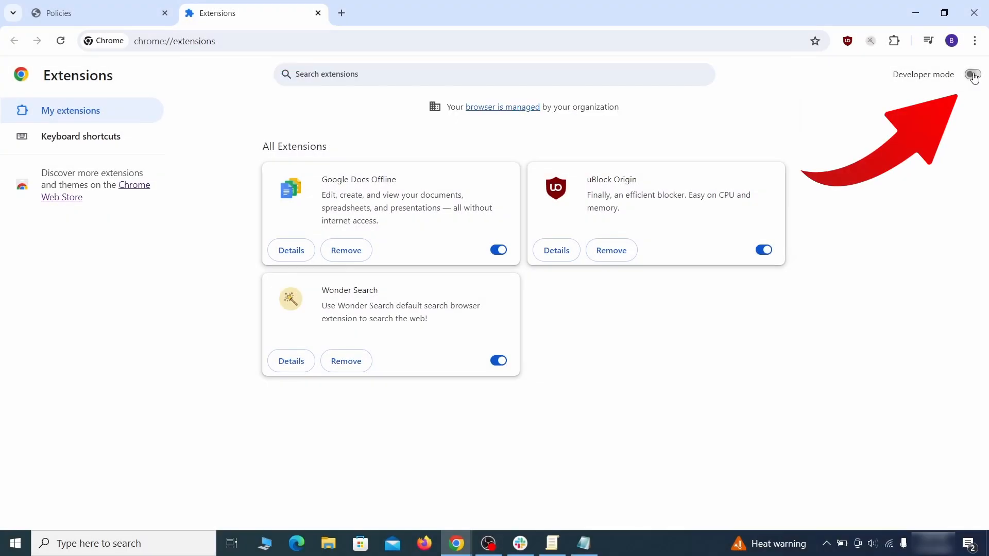
Step: Turn on Developer mode, copy the Wonder Search extension's ID into the New Text Document note and minimize the note
left_click(973, 74)
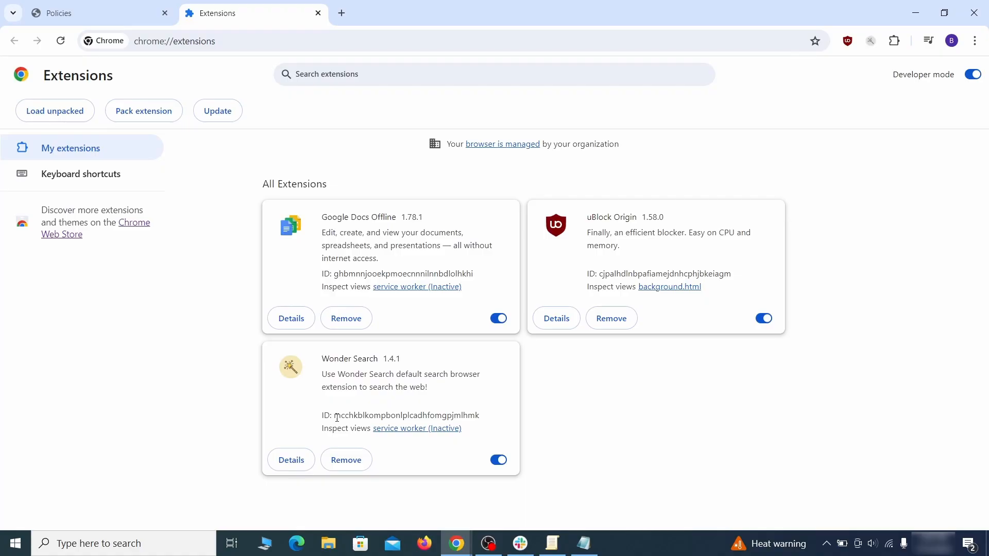
left_click_drag(336, 417, 468, 414)
right_click(479, 415)
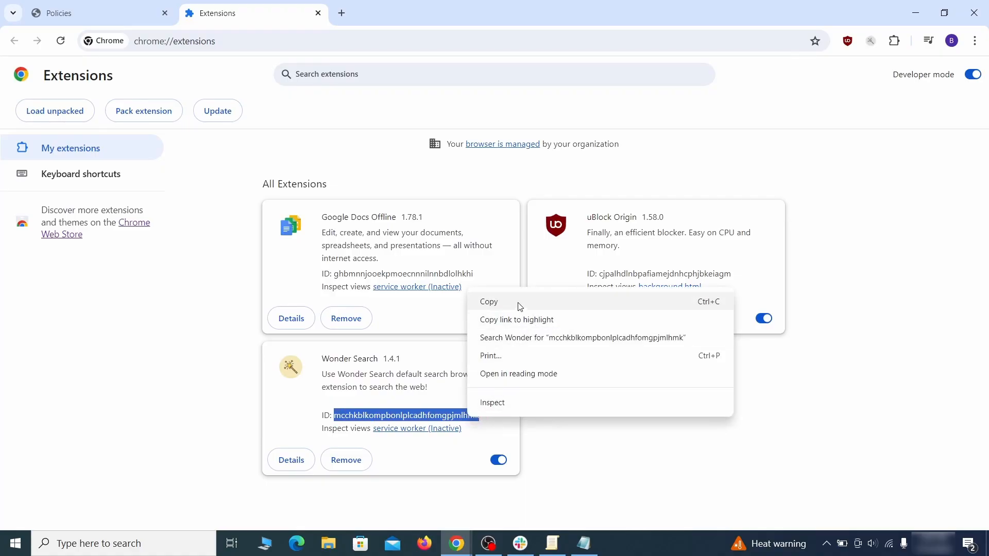
left_click(487, 305)
left_click(918, 15)
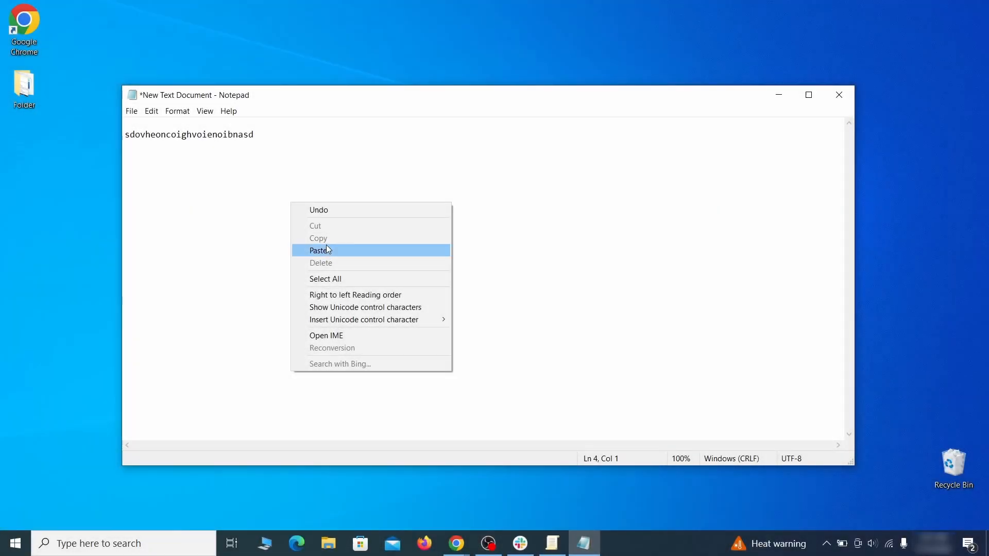
left_click(339, 250)
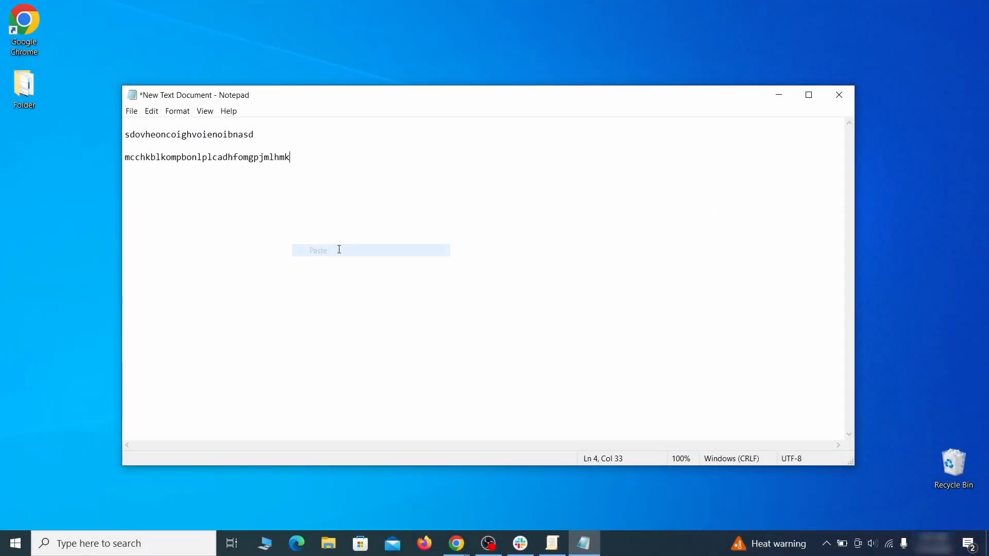
left_click(777, 96)
Step: Find Registry Editor by searching Windows for regedit and run it as administrator
left_click(12, 545)
type("regedit")
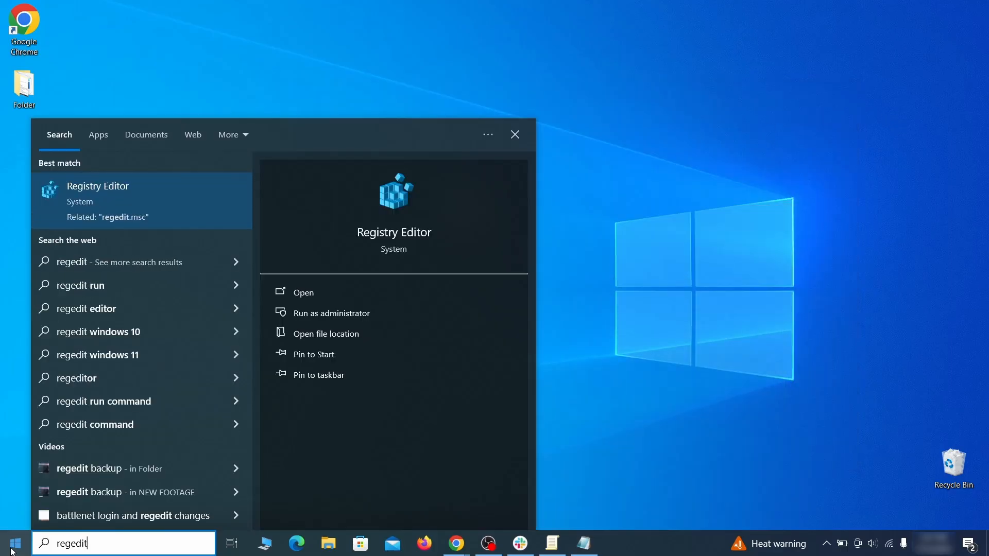
right_click(198, 195)
left_click(227, 213)
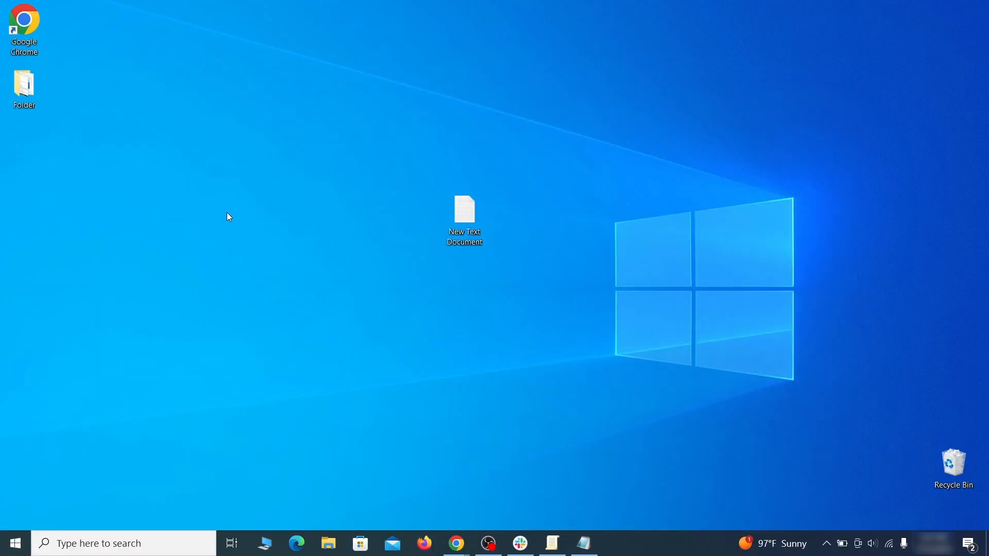
Step: Search the whole registry for the policy value sdovheoncoighvoienoibnasd copied from the note
key("ctrl+f")
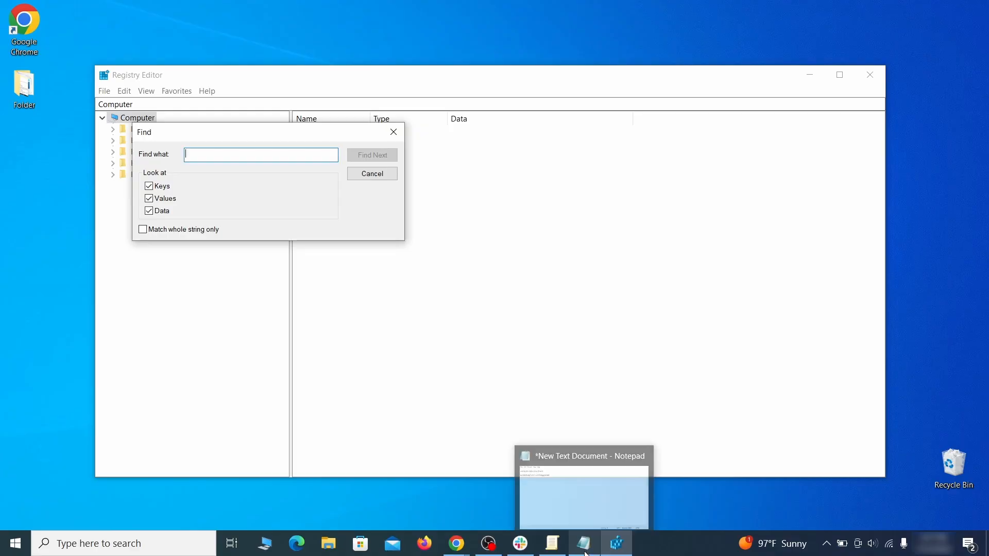
left_click(585, 487)
right_click(220, 137)
left_click(250, 176)
left_click(101, 189)
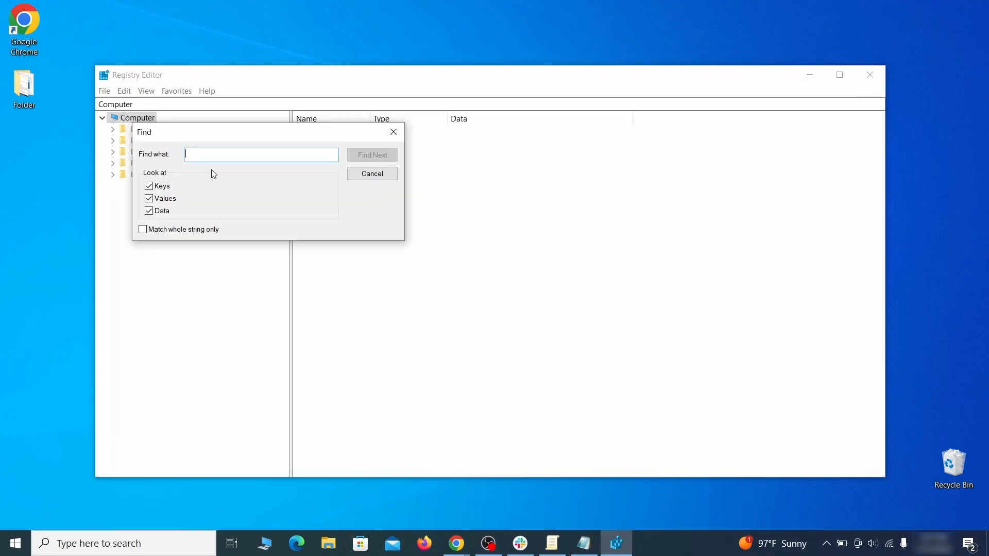
right_click(220, 158)
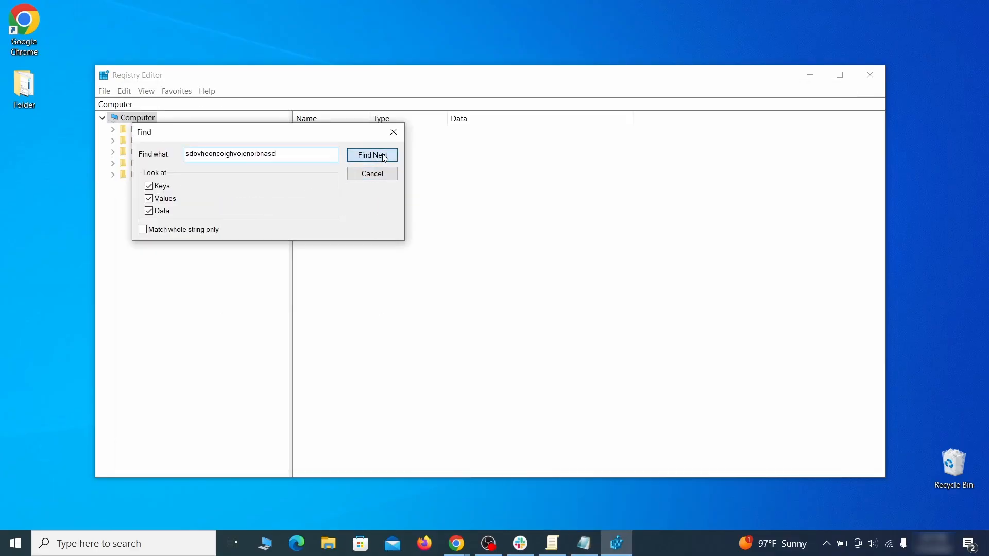
left_click(385, 156)
Step: Delete the Recommended key under Group Policy Objects' Google\Chrome key and return to Computer at the root of the tree
right_click(242, 310)
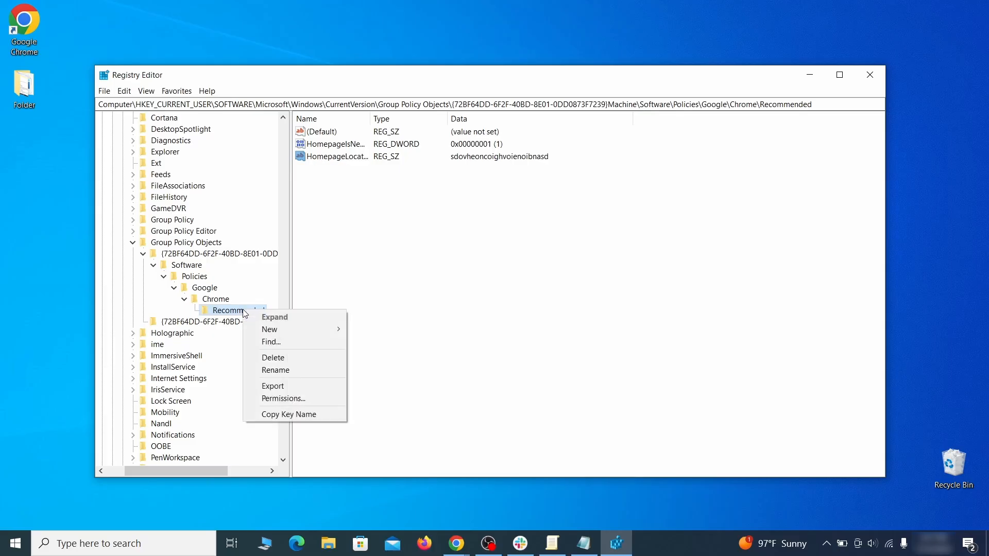
left_click(295, 360)
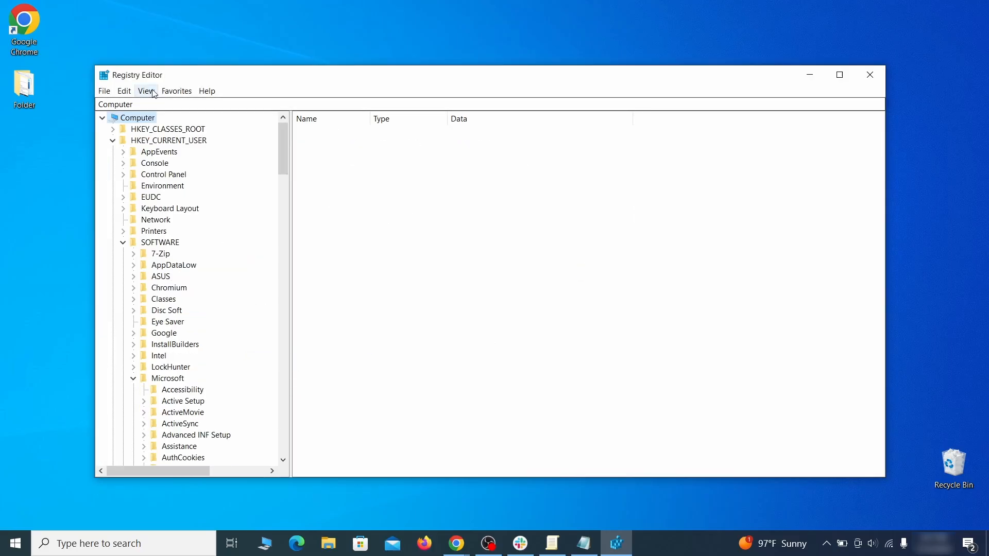
left_click(124, 91)
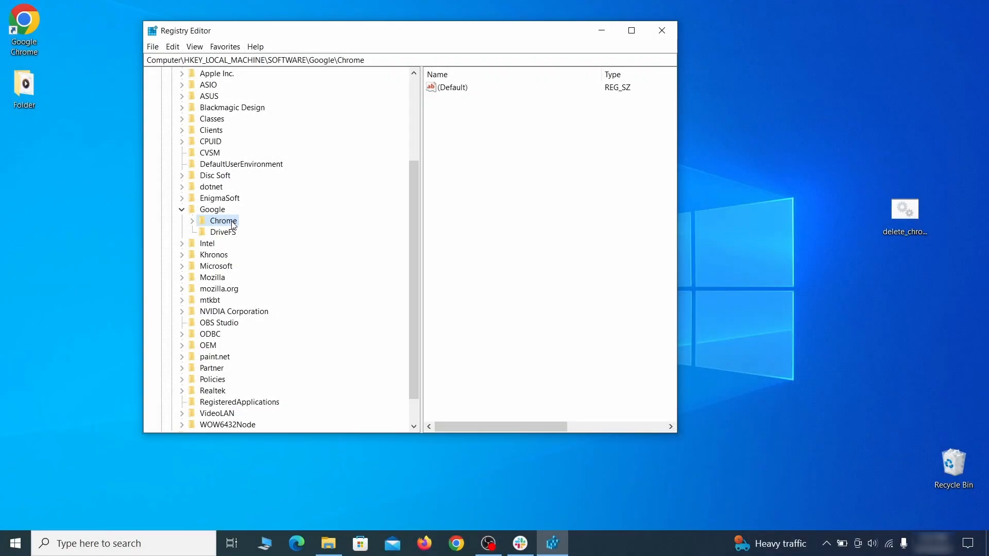
Step: Try to delete the Chrome key under HKEY_LOCAL_MACHINE\SOFTWARE\Google
right_click(231, 221)
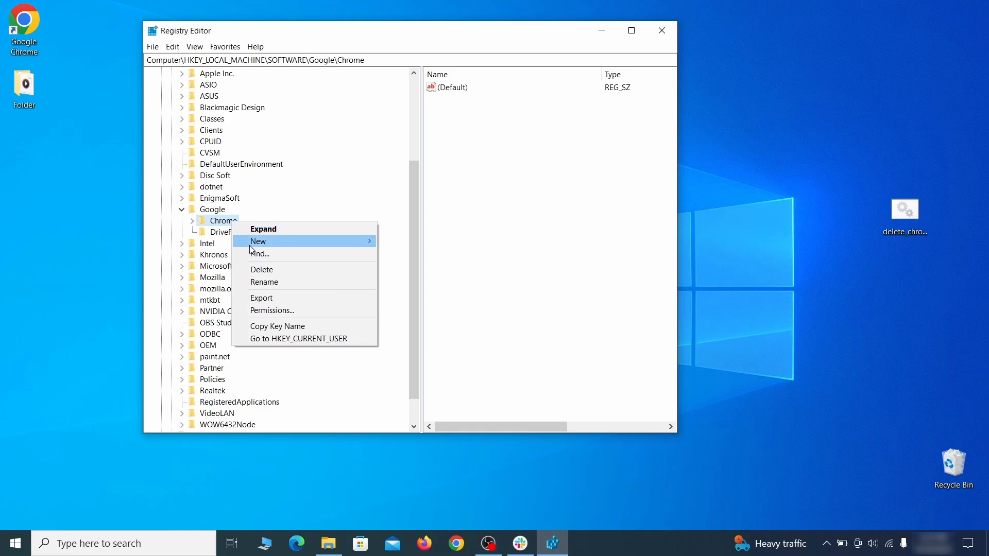
left_click(273, 270)
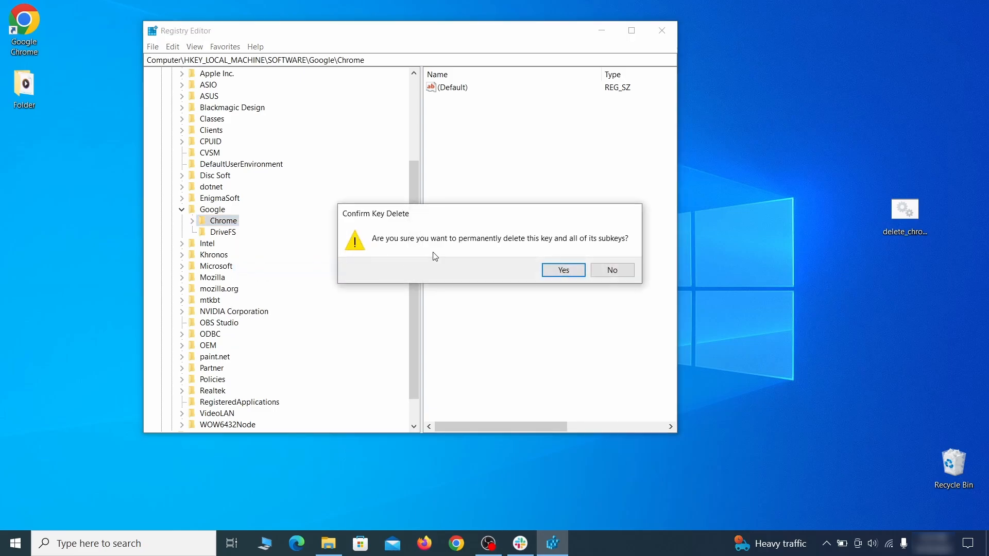
left_click(572, 274)
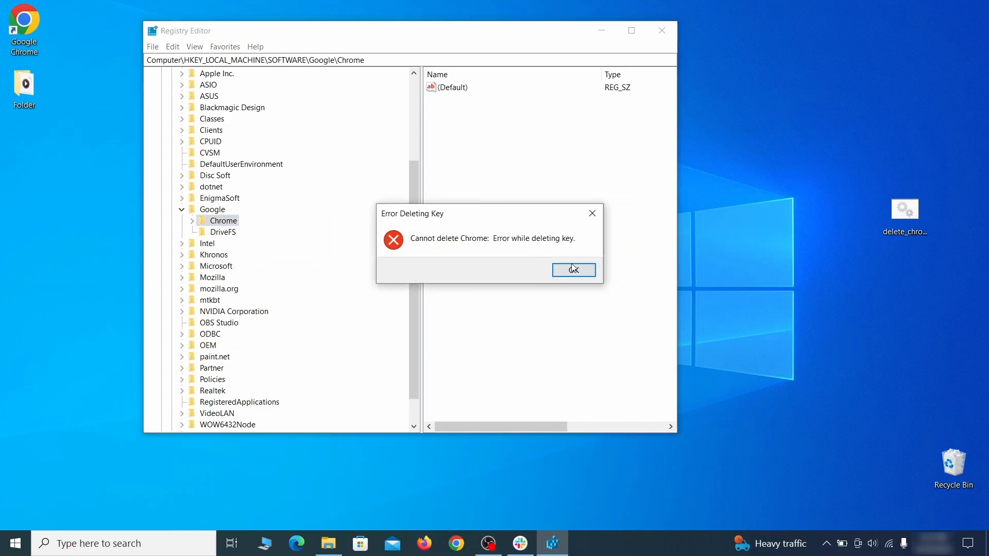
left_click(573, 270)
Step: Change the owner of the Chrome key under HKEY_LOCAL_MACHINE\SOFTWARE\Google to Everyone in its advanced security settings
right_click(232, 225)
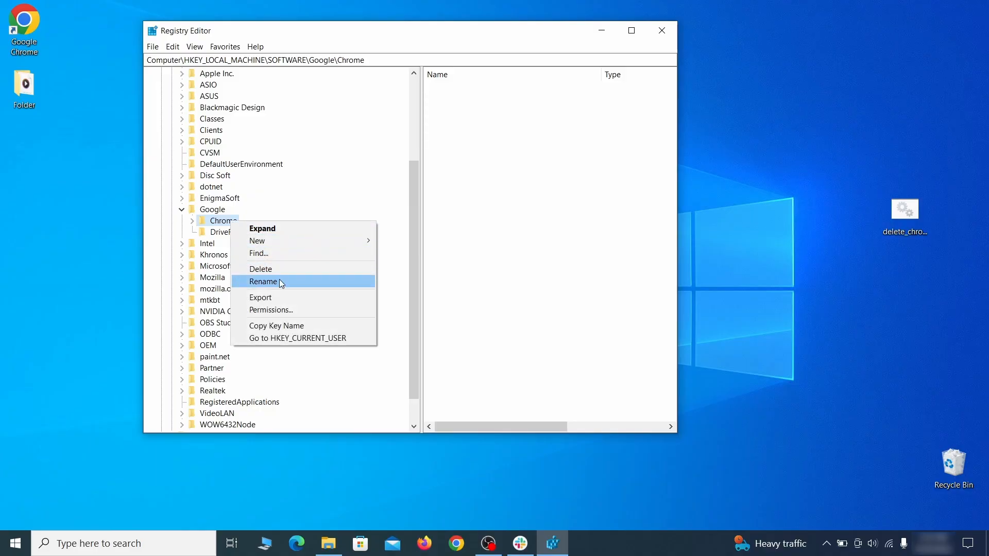
left_click(292, 309)
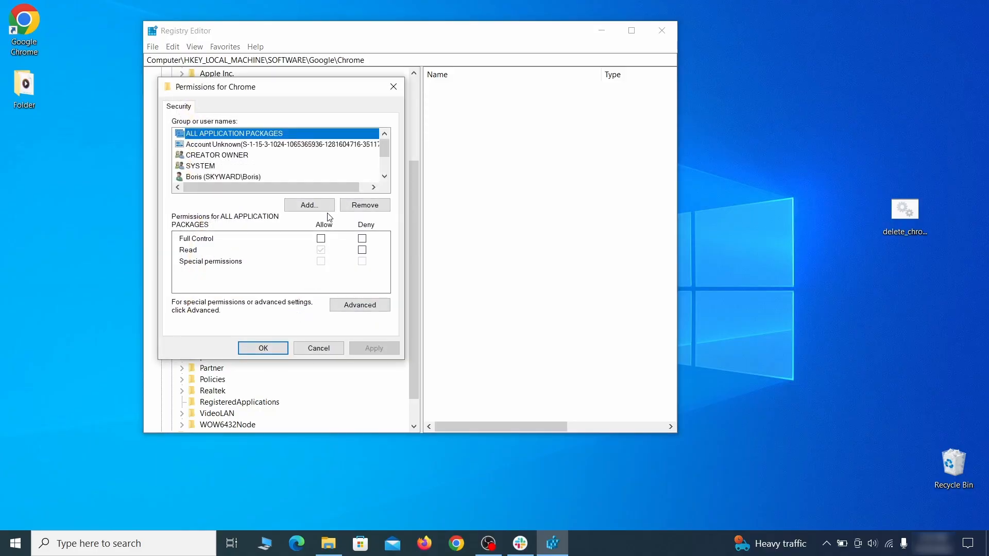
left_click(359, 305)
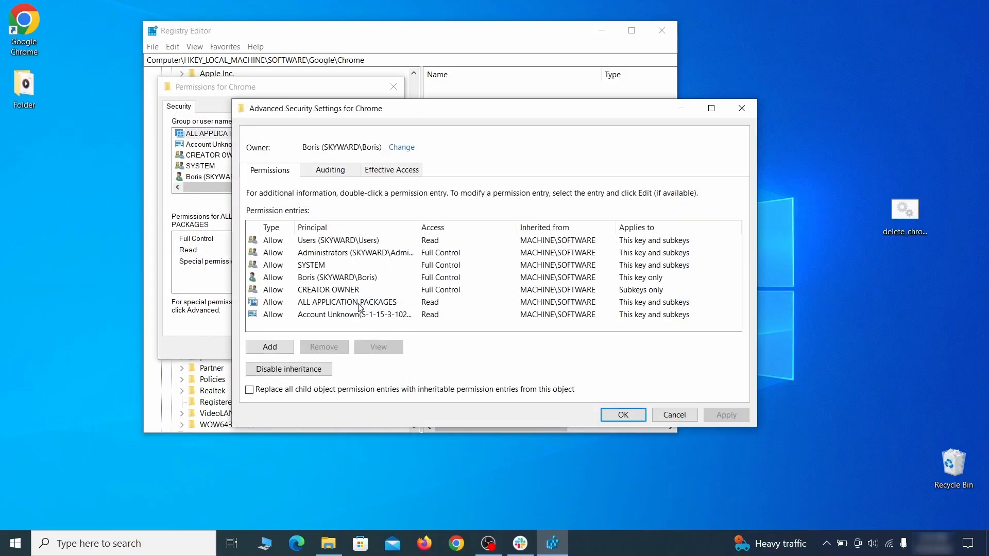
left_click(401, 148)
type("everyon")
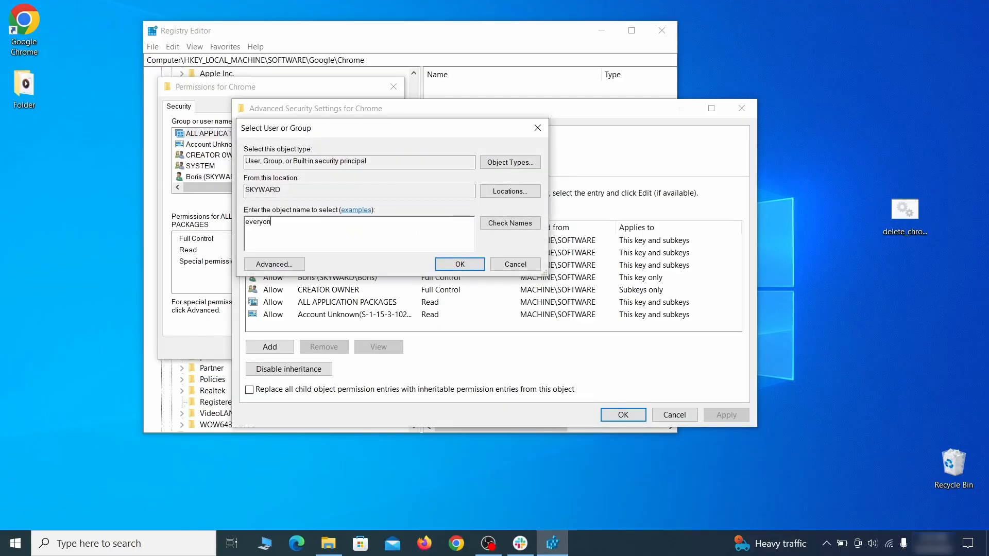
type("e")
left_click(512, 224)
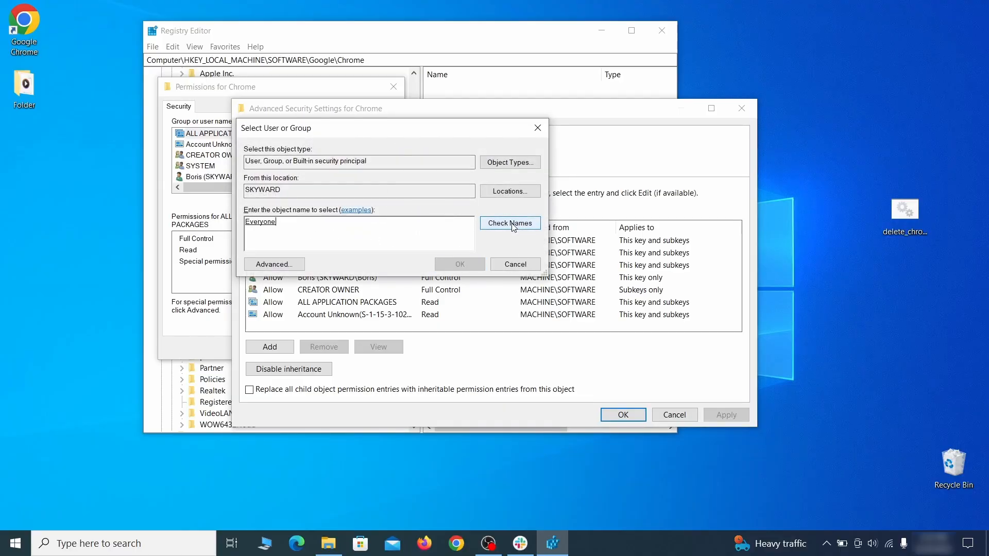
left_click(466, 265)
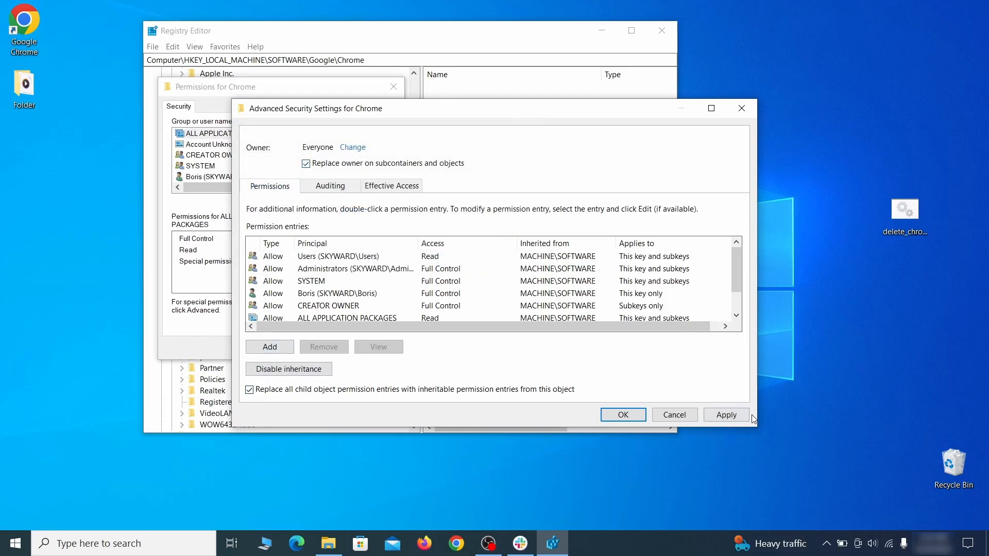
Step: Apply the Chrome key's new owner to subcontainers, replace all child object permission entries with inheritable ones, and close the permission dialogs
left_click(726, 415)
left_click(541, 328)
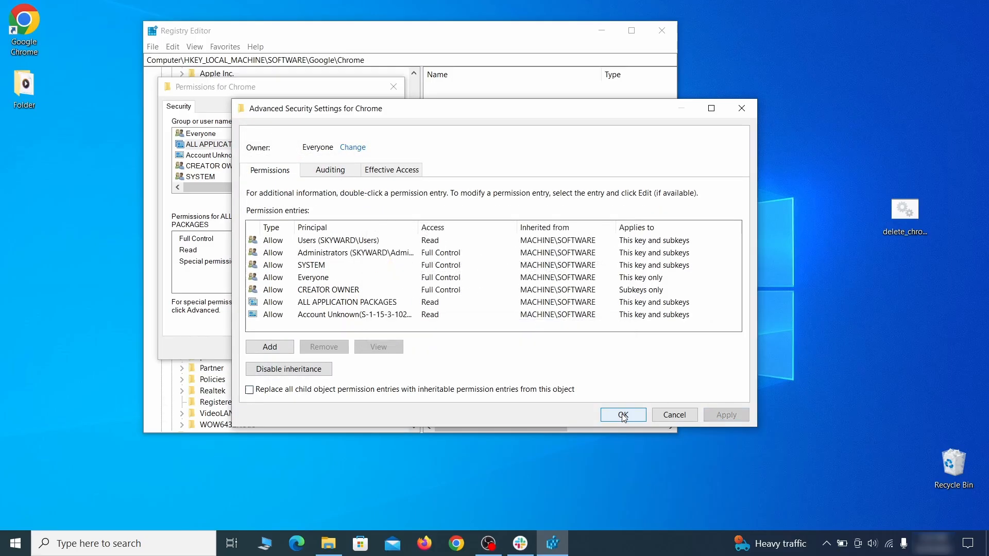
left_click(623, 415)
left_click(262, 347)
Step: Delete the Chrome key under HKEY_LOCAL_MACHINE\SOFTWARE\Google together with all its subkeys
right_click(225, 220)
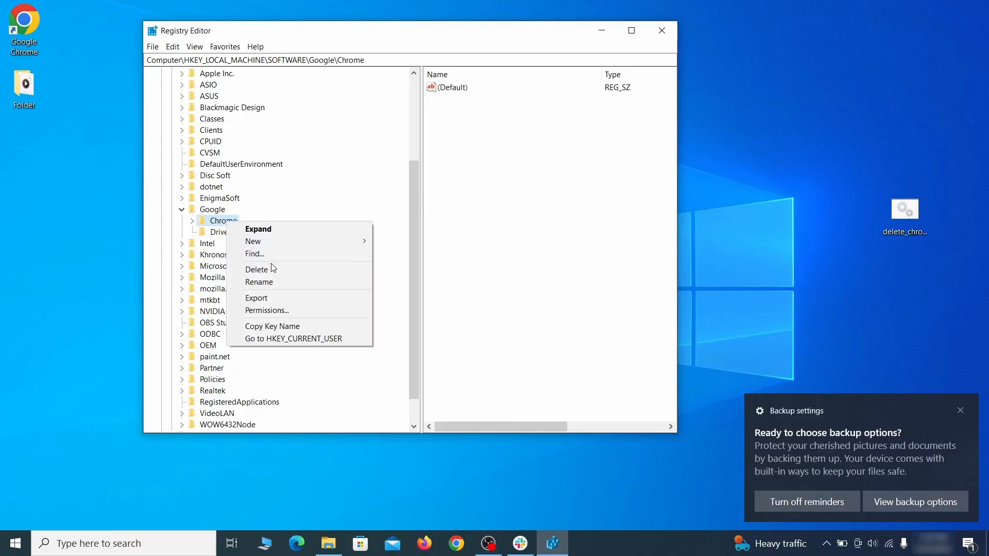
left_click(282, 271)
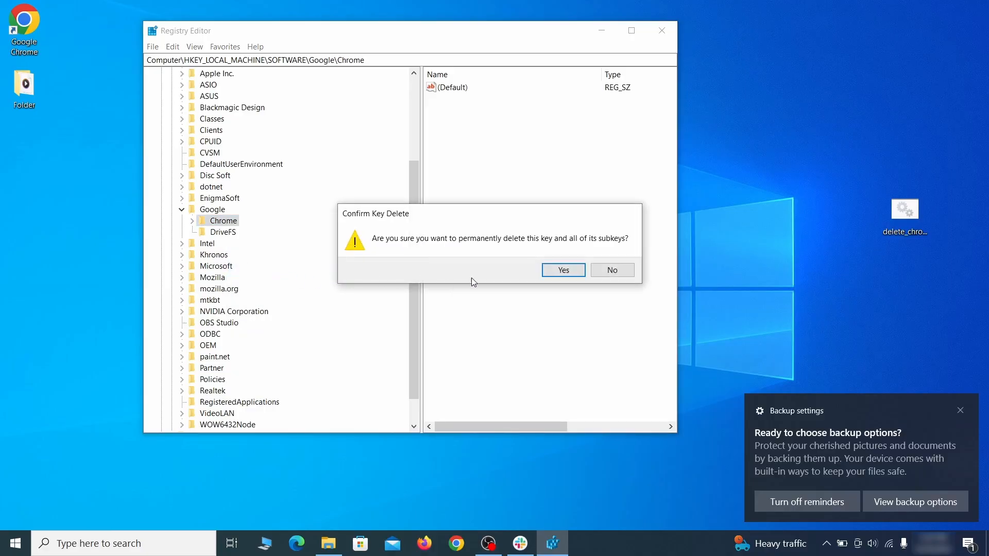
left_click(564, 271)
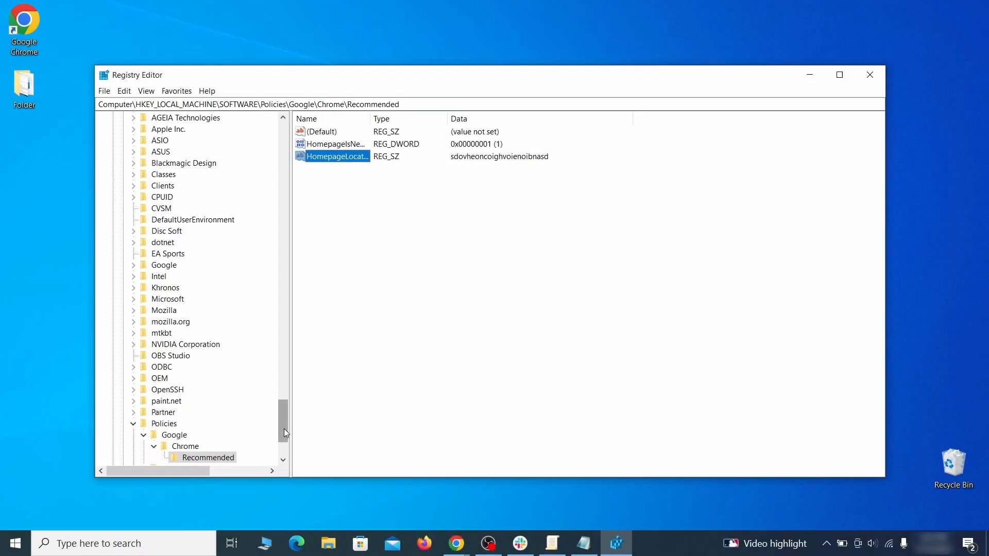
Step: Delete the Recommended key under HKEY_LOCAL_MACHINE\SOFTWARE\Policies\Google\Chrome
scroll(267, 417, "down", 3)
right_click(222, 359)
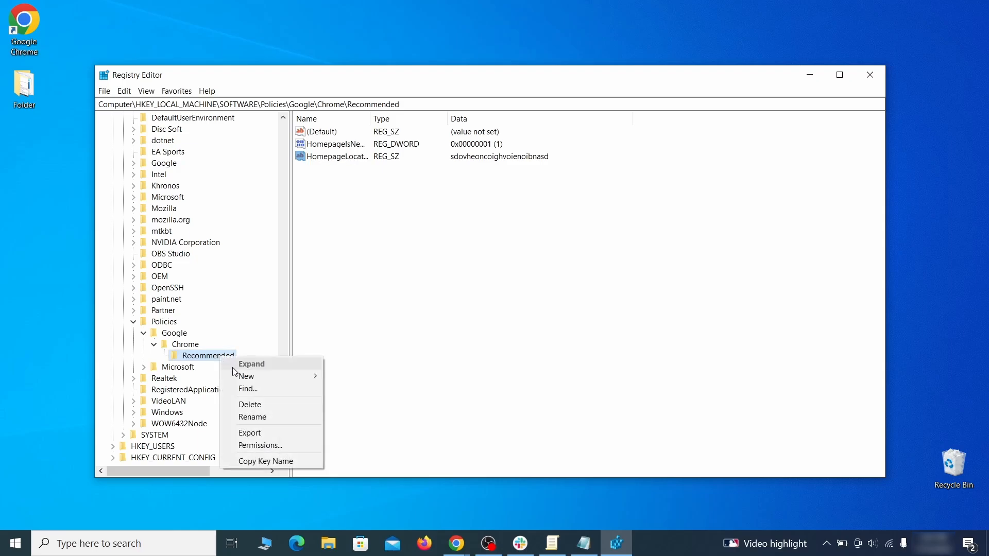
left_click(265, 407)
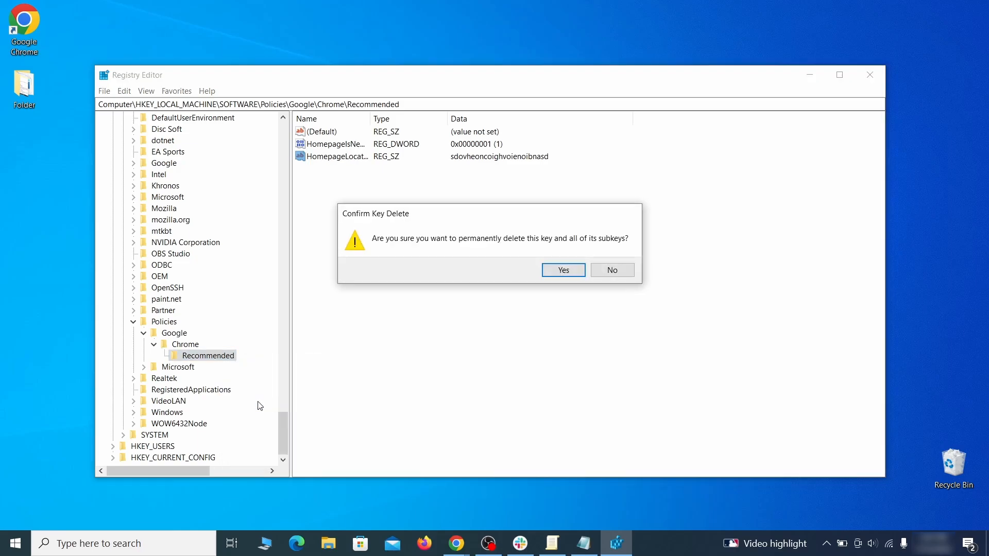
left_click(563, 270)
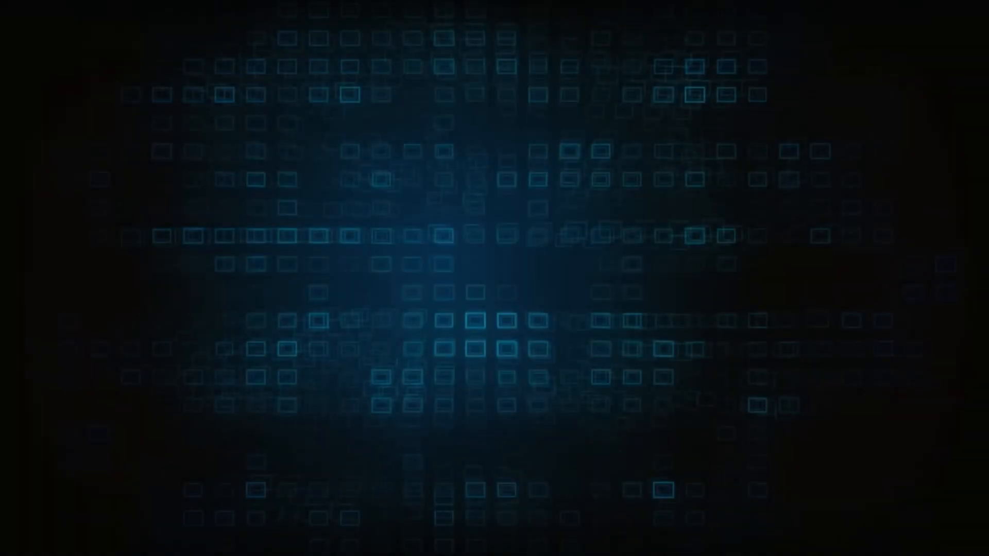
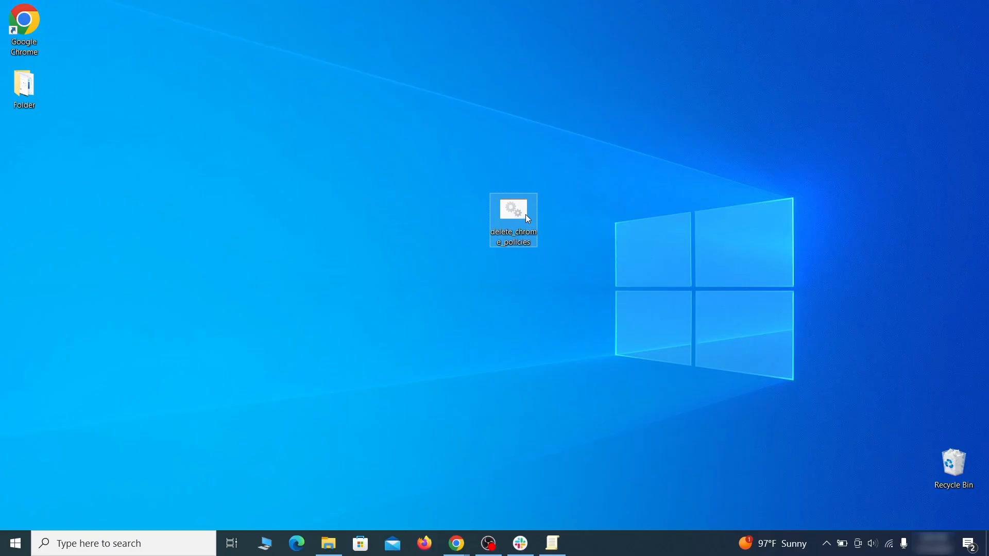
Step: Run the delete_chrome_policies batch file from the desktop as administrator, allowing it past SmartScreen, and close its command window when it finishes
right_click(525, 216)
left_click(593, 265)
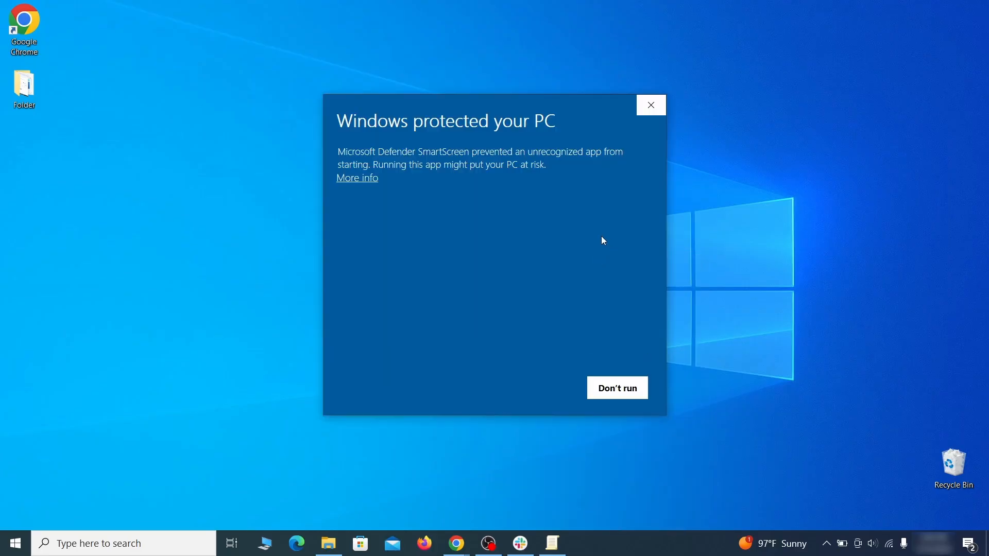
left_click(362, 181)
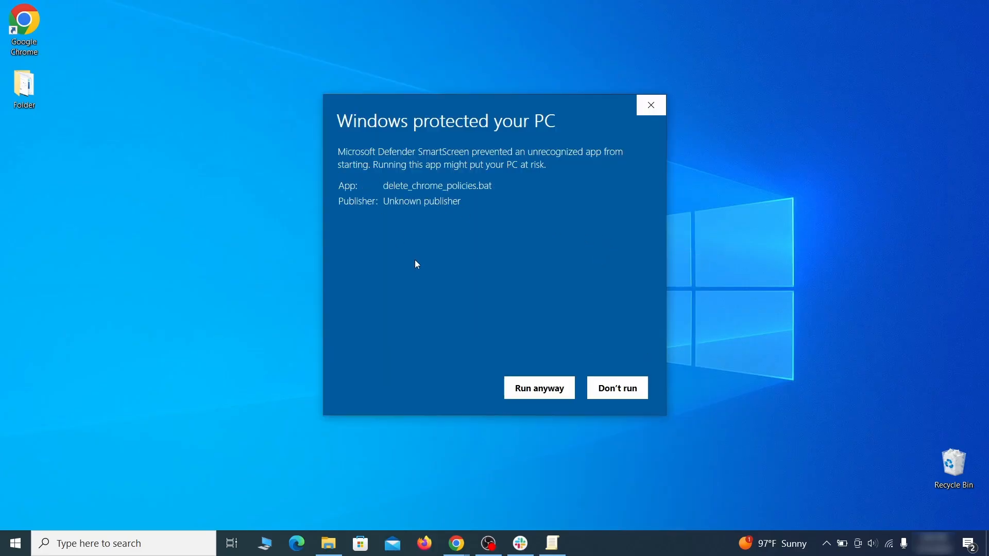
left_click(539, 392)
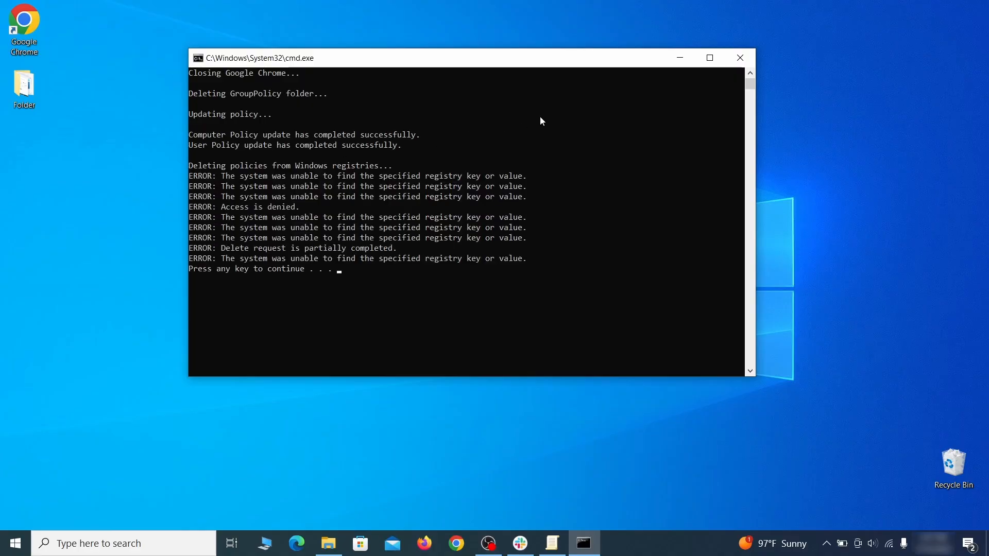
left_click(741, 59)
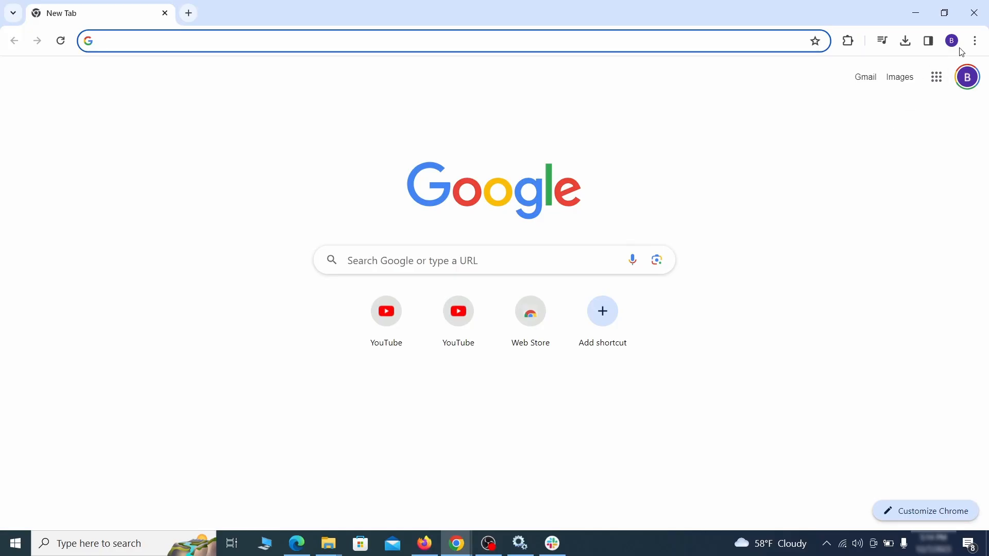
Step: Open Chrome's extensions manager, then turn off and remove the Add to Zola Button extension
left_click(975, 41)
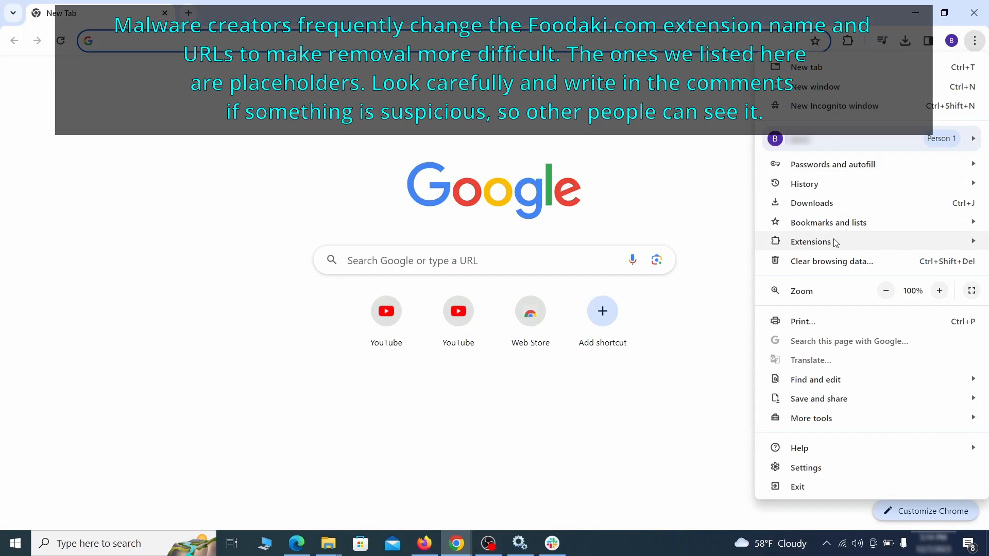
mouse_move(781, 246)
left_click(724, 243)
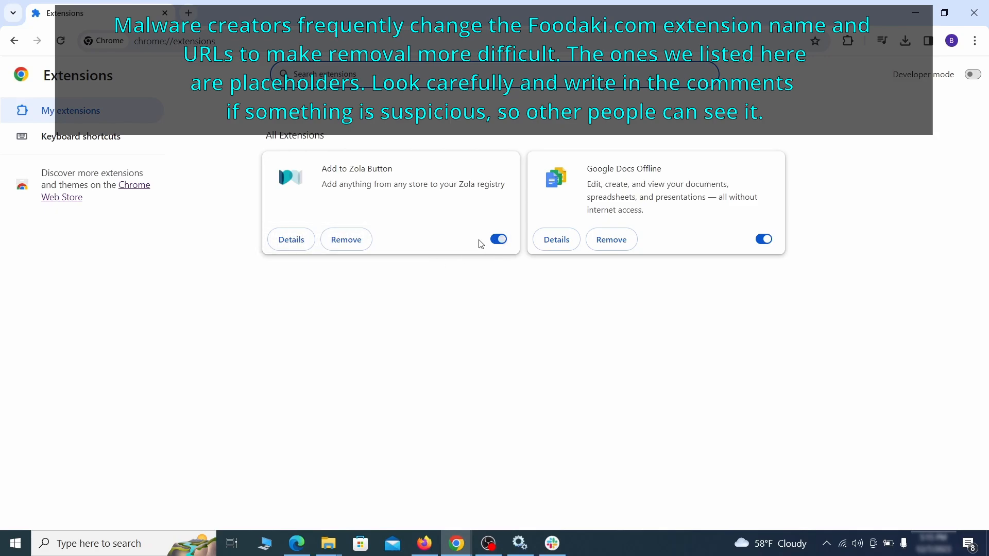
left_click(498, 239)
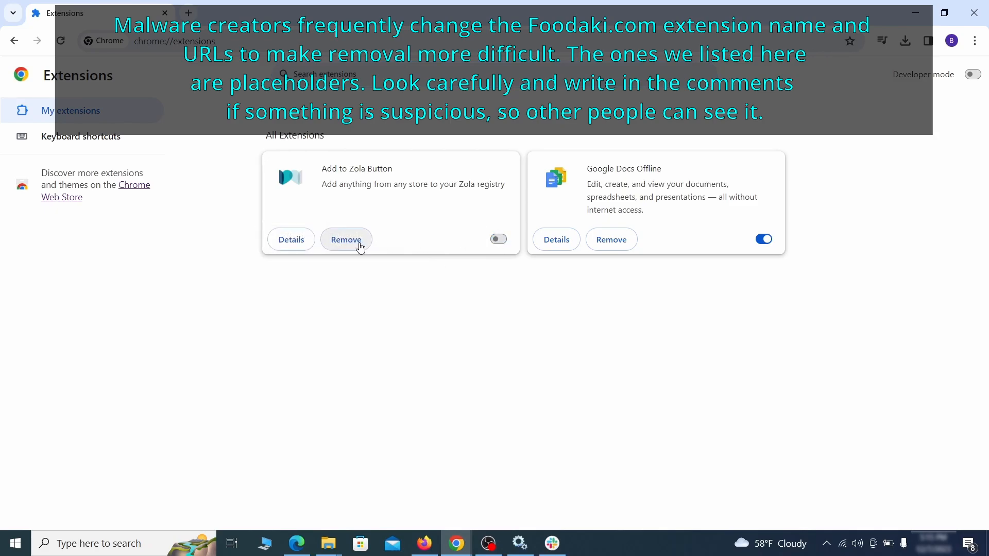
left_click(358, 240)
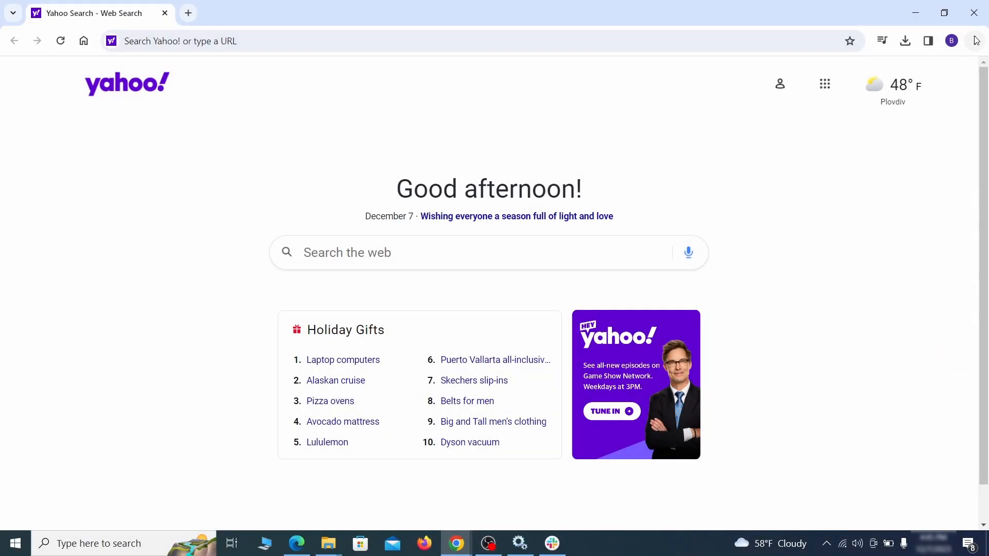
Step: Open the advanced options for clearing browsing data in Chrome's privacy and security settings
left_click(975, 40)
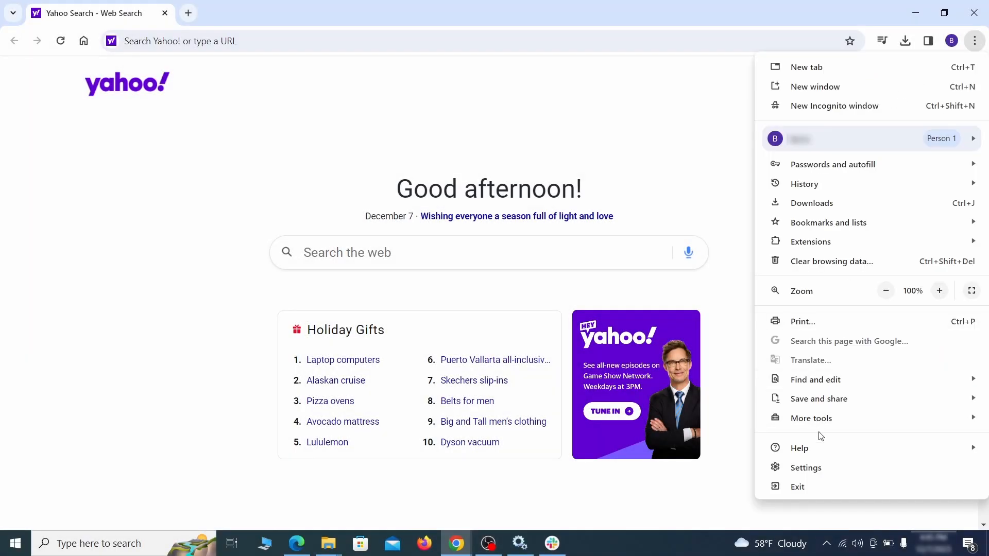
left_click(807, 469)
left_click(115, 160)
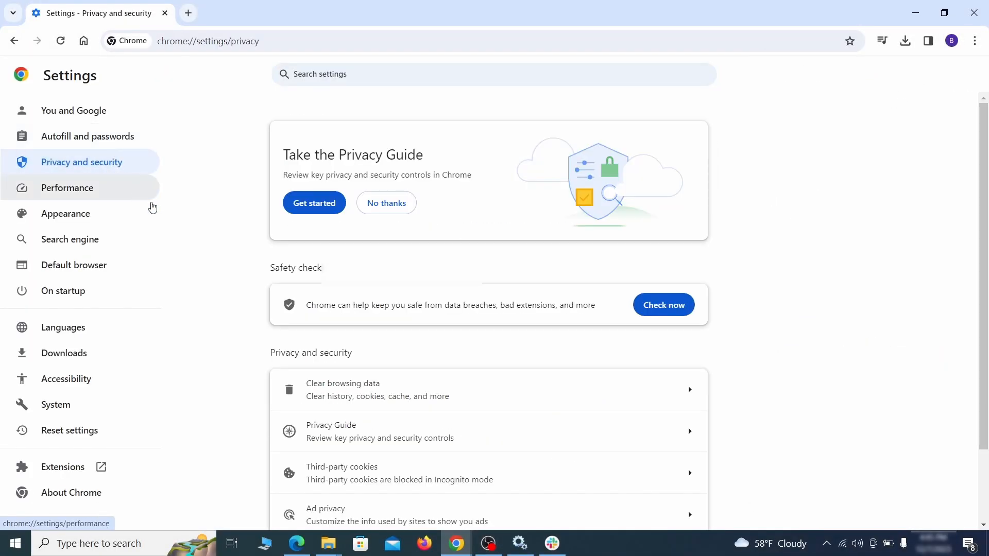
scroll(780, 337, "down", 1)
left_click(645, 332)
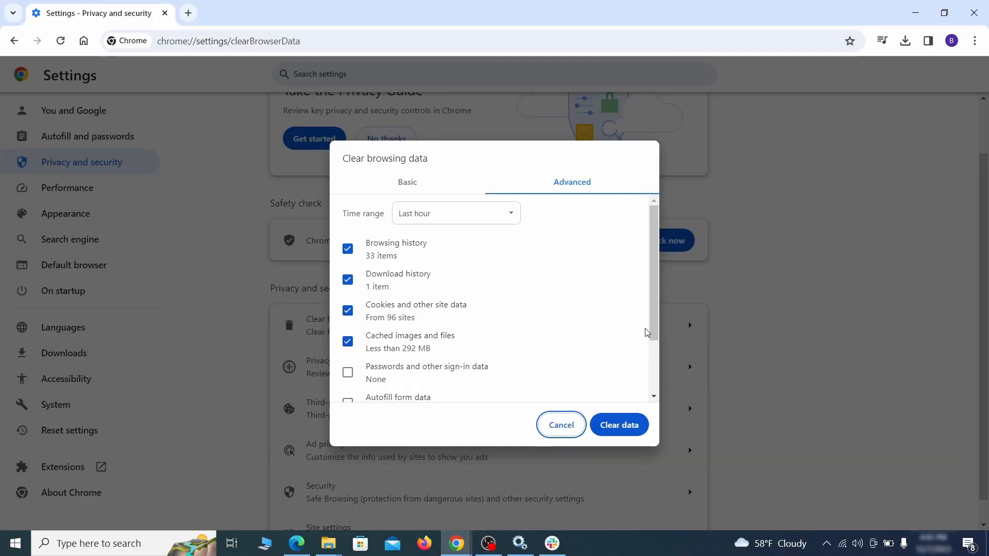
left_click(434, 184)
left_click(550, 185)
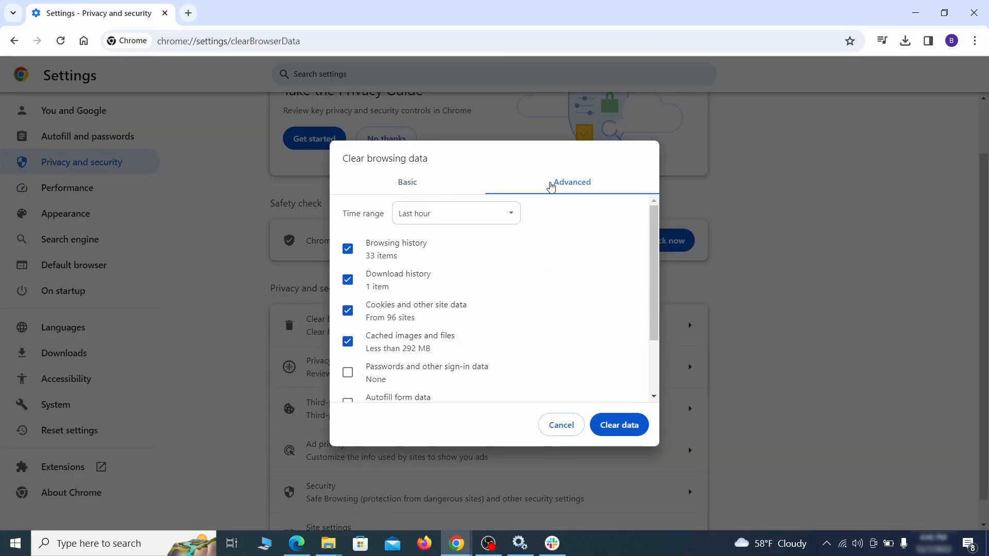
Step: Add autofill form data, site settings and hosted app data to the items to clear, leave passwords excluded, and clear the browsing data
scroll(498, 294, "down", 2)
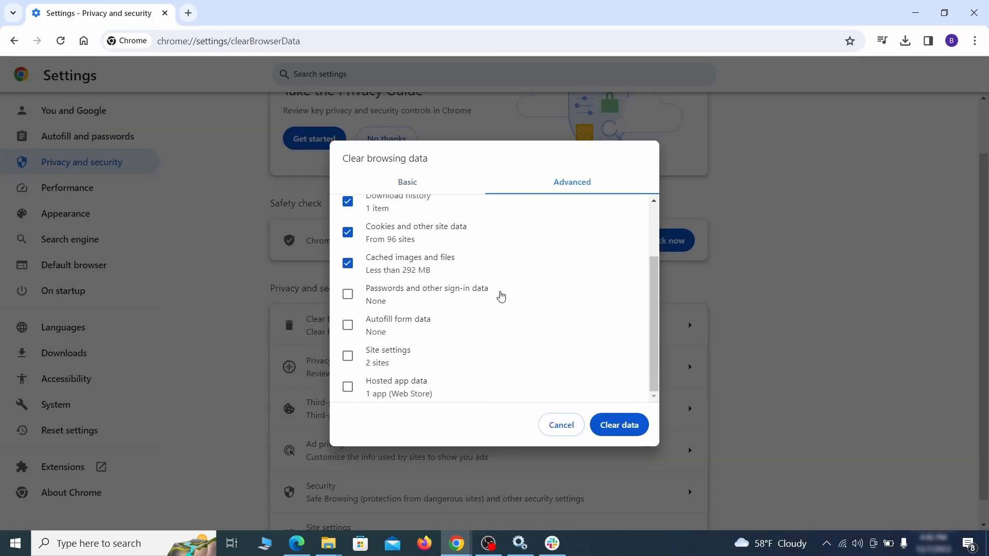
left_click(347, 326)
left_click(347, 356)
left_click(348, 387)
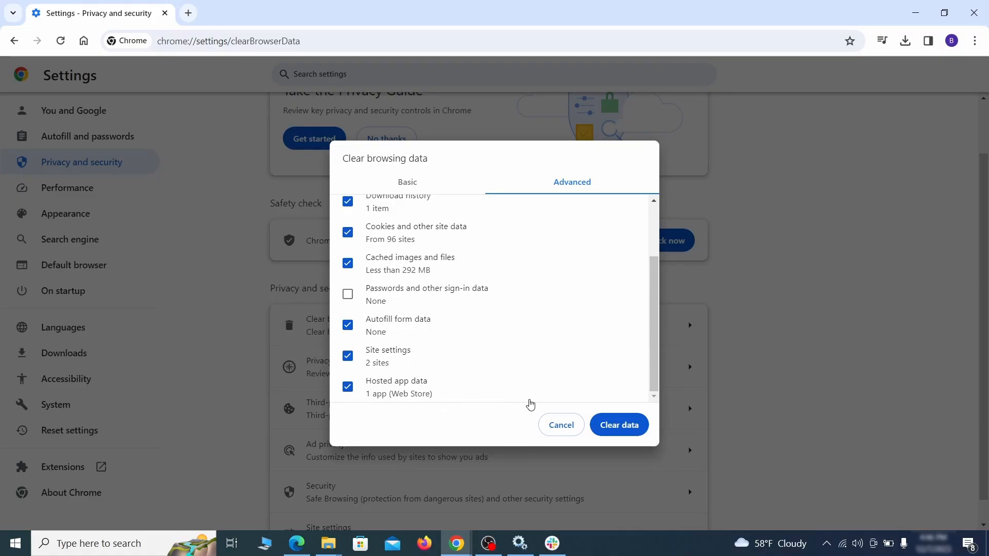
left_click(628, 427)
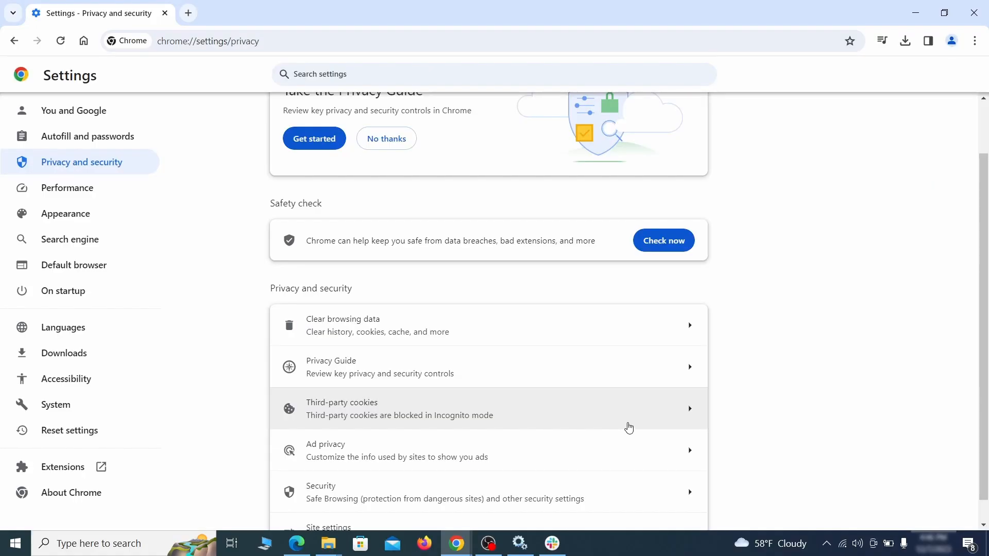
Step: Remove ExampleRougeURL.com from the sites allowed to send notifications in Chrome's site settings
scroll(721, 355, "down", 1)
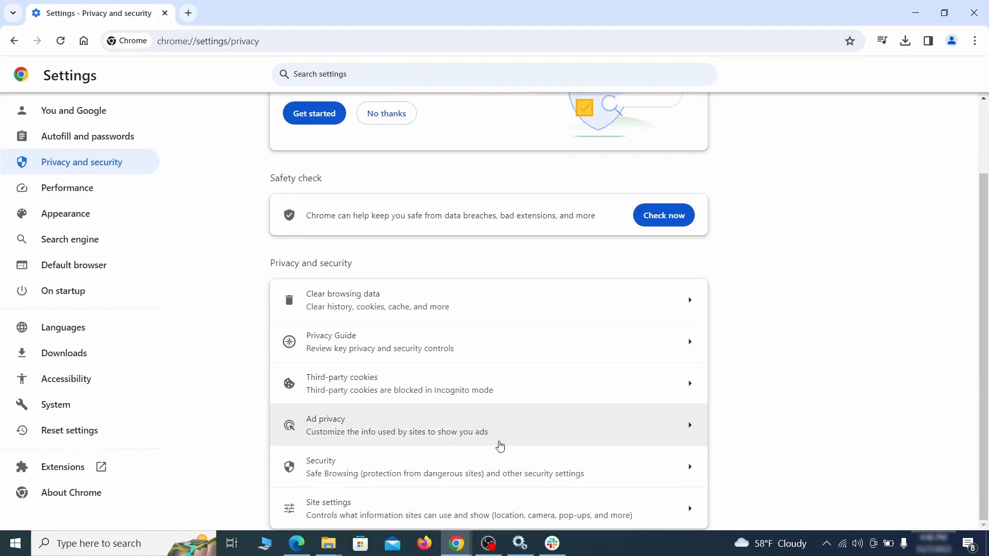
left_click(483, 507)
scroll(710, 314, "down", 3)
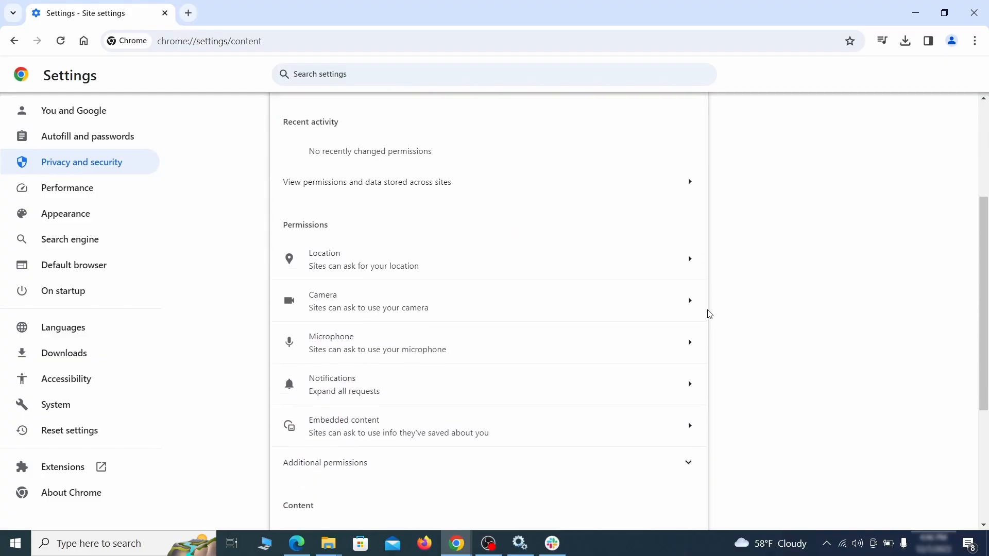
scroll(721, 299, "down", 1)
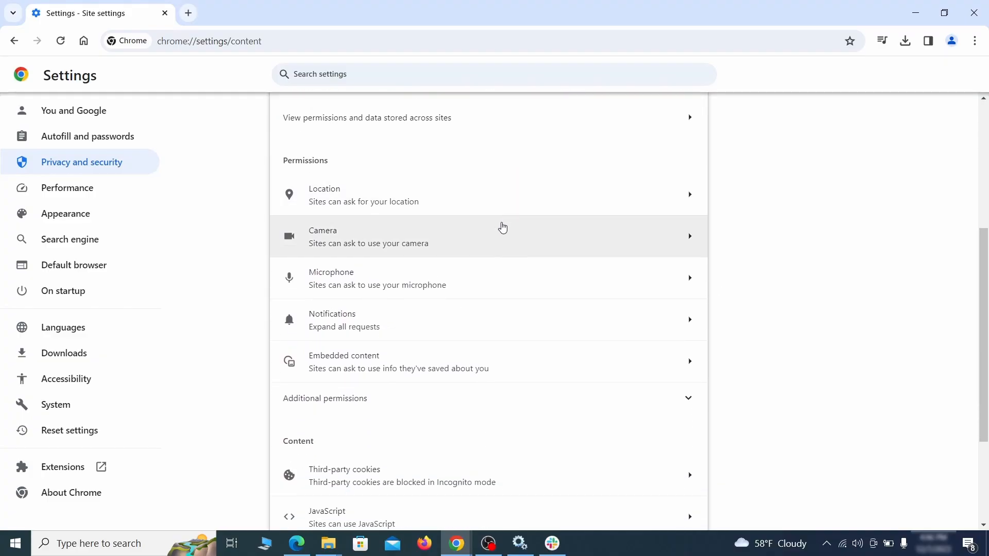
left_click(497, 205)
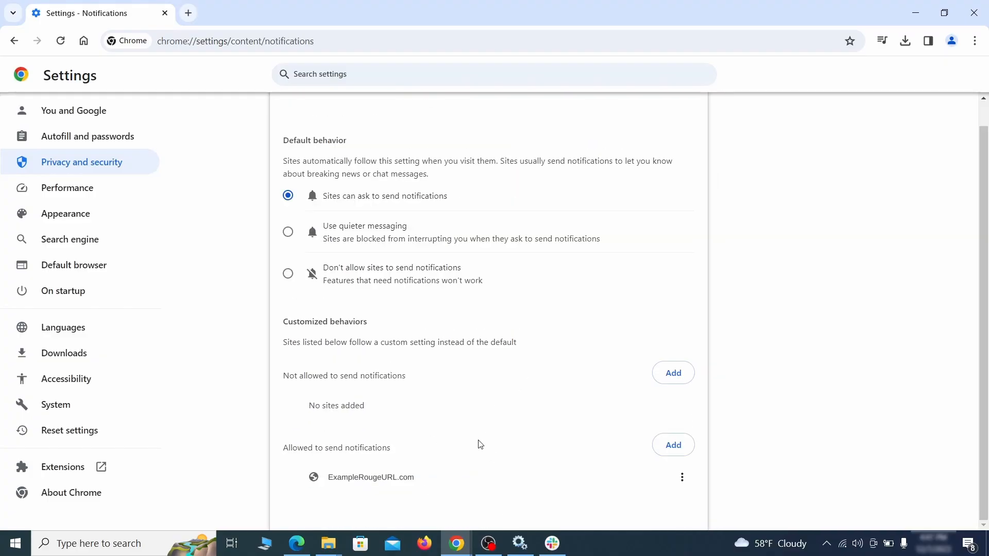
left_click(683, 478)
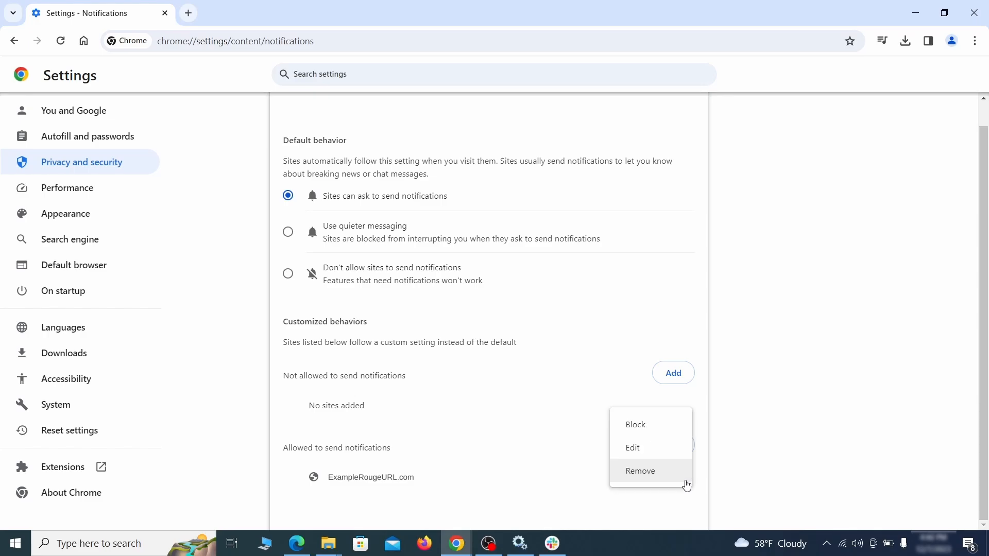
left_click(651, 473)
Step: Remove ExampleRougeURL.com from the sites allowed to use third-party cookies in Chrome's site settings
key("alt+Left")
scroll(535, 348, "down", 2)
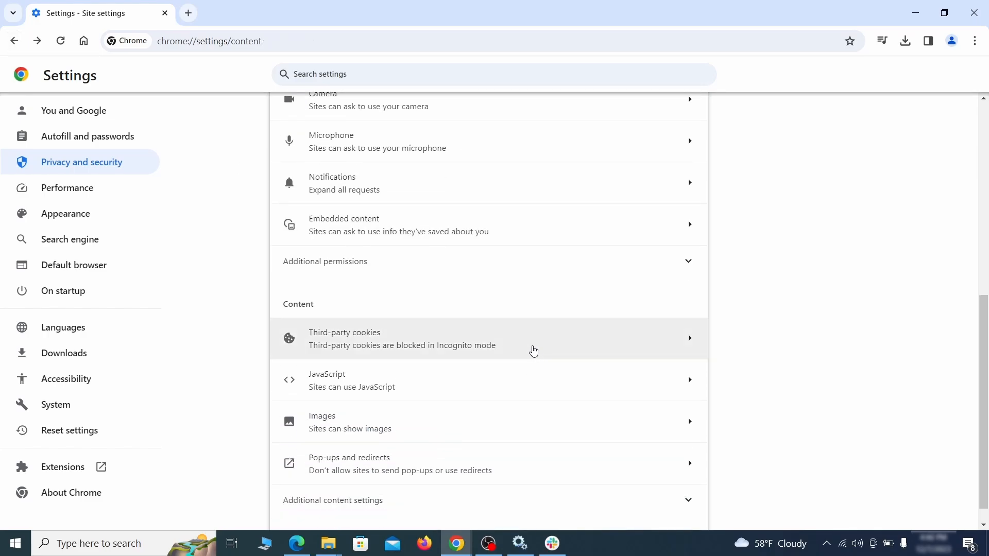
left_click(534, 348)
scroll(534, 349, "down", 5)
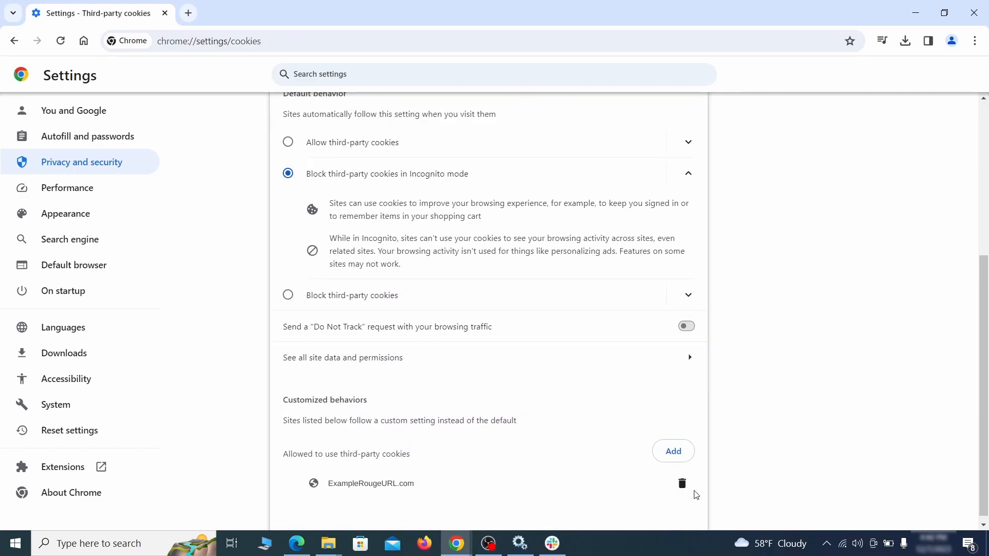
left_click(683, 484)
key("alt+Left")
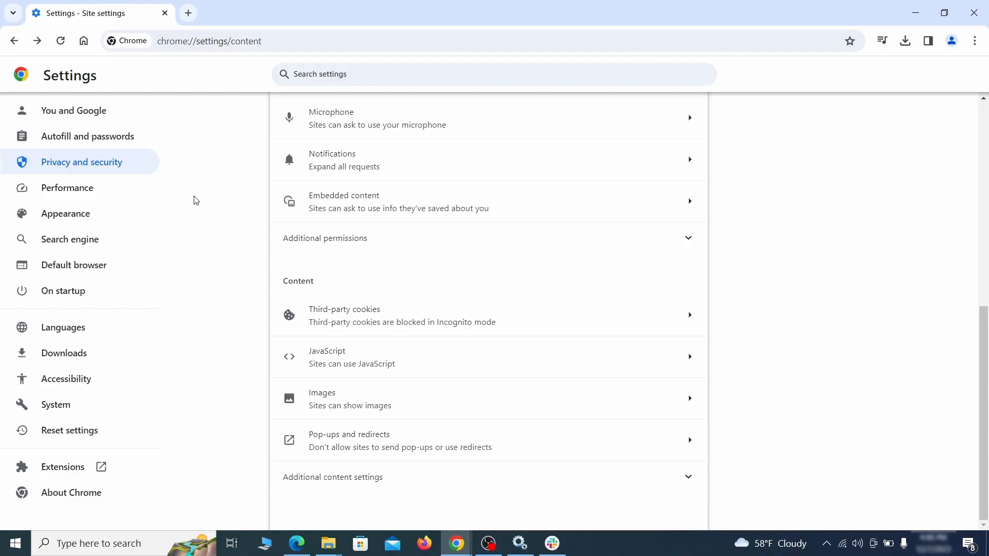
Step: Clear the custom home page address ExampleRougeURL.com and turn off the home button in Chrome's appearance settings
left_click(134, 216)
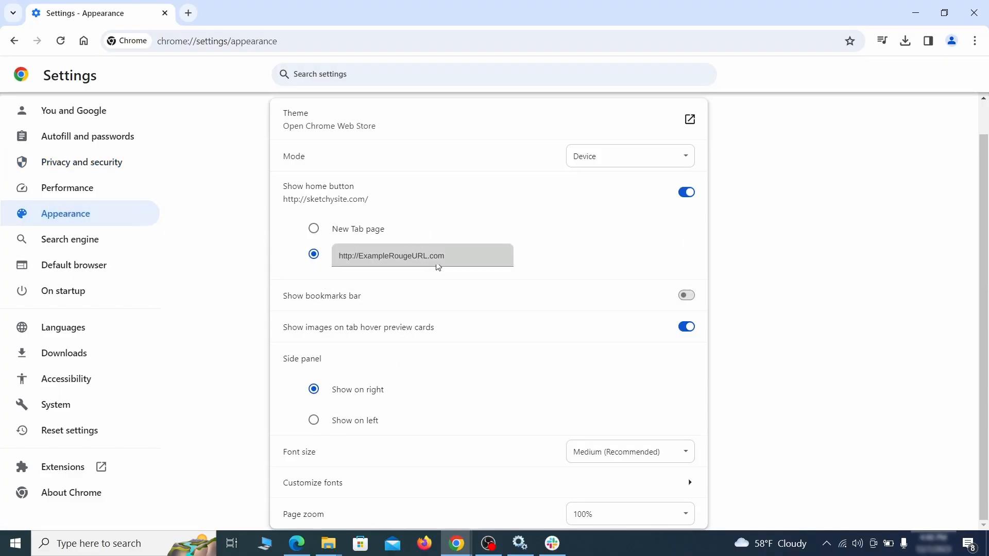
triple_click(342, 256)
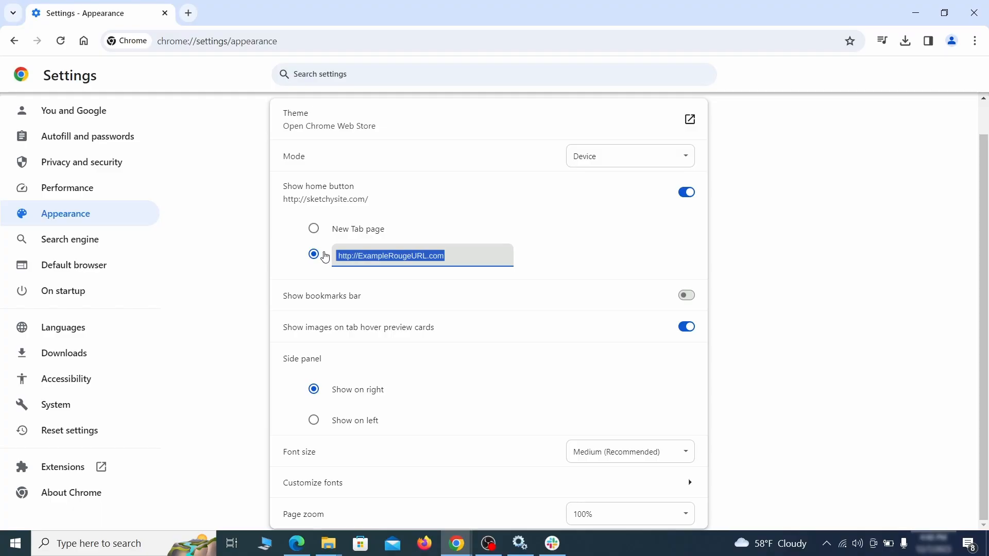
key("BackSpace")
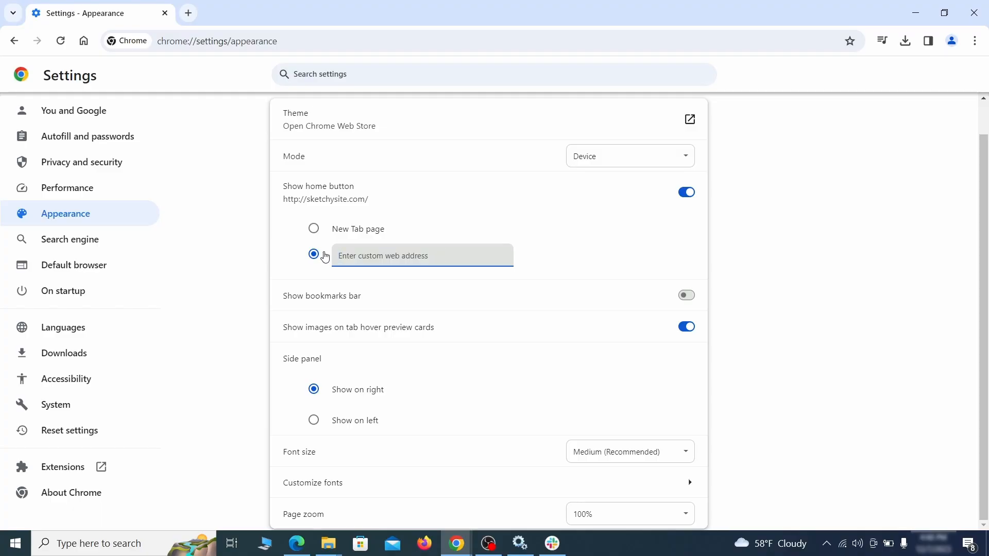
scroll(413, 249, "up", 1)
left_click(412, 249)
Step: Set Google as the search engine used in Chrome's address bar
left_click(103, 241)
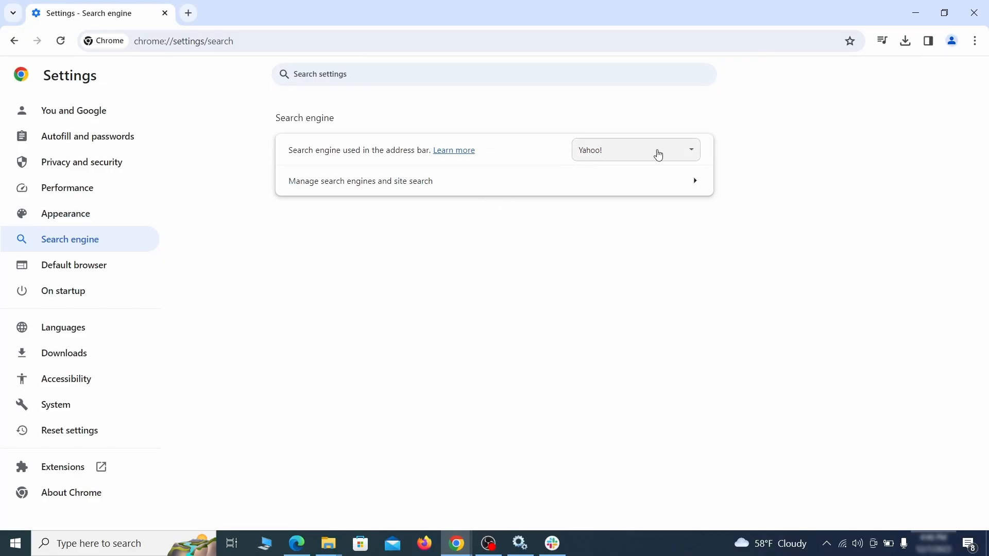
left_click(675, 153)
left_click(658, 166)
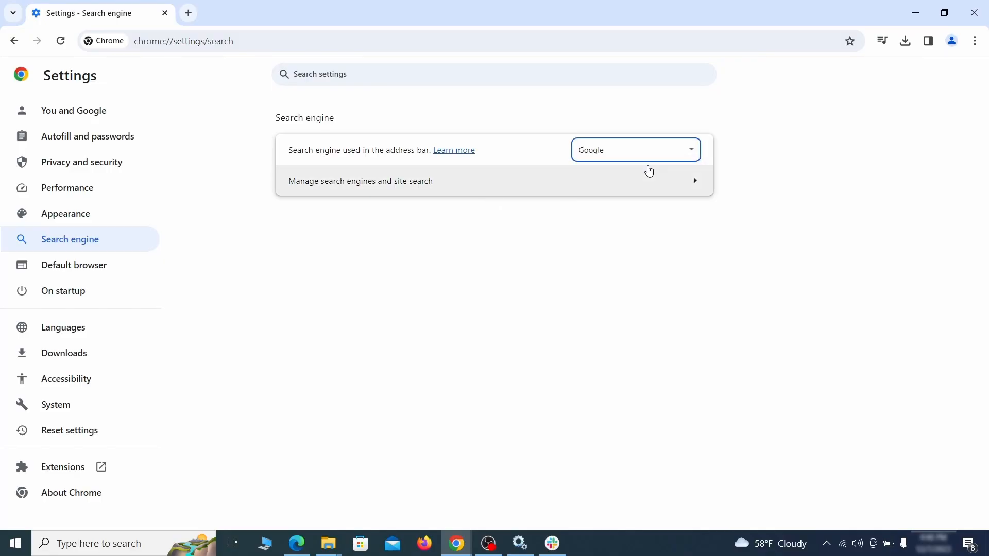
Step: Delete ExampleRougeURL.com from the site search entries in Chrome's search engine management
left_click(633, 192)
scroll(639, 268, "down", 2)
scroll(639, 269, "down", 5)
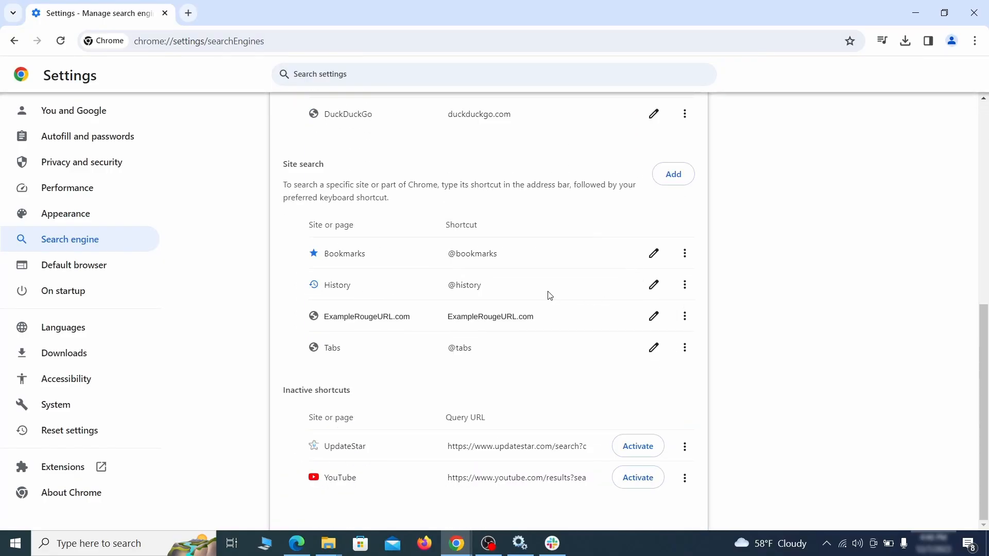
left_click(684, 316)
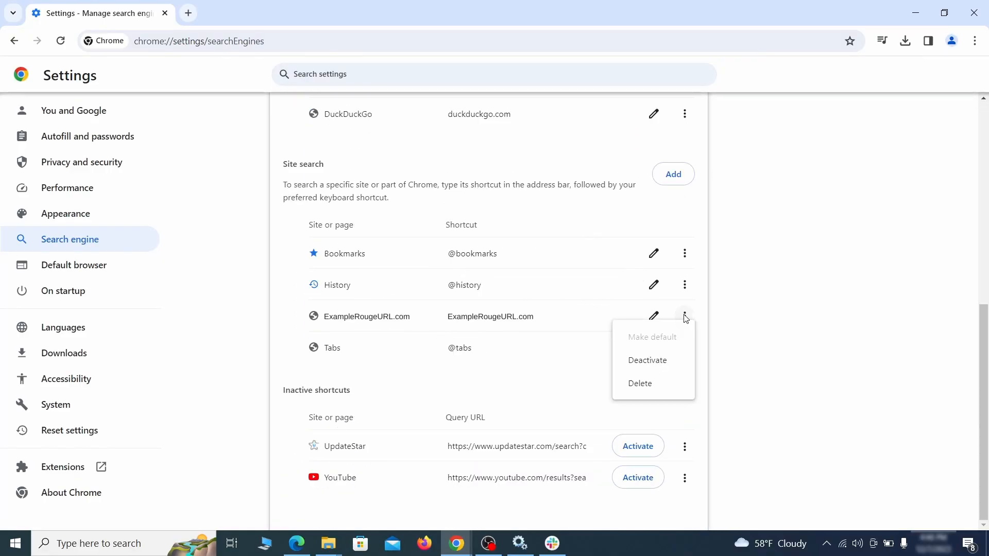
left_click(640, 385)
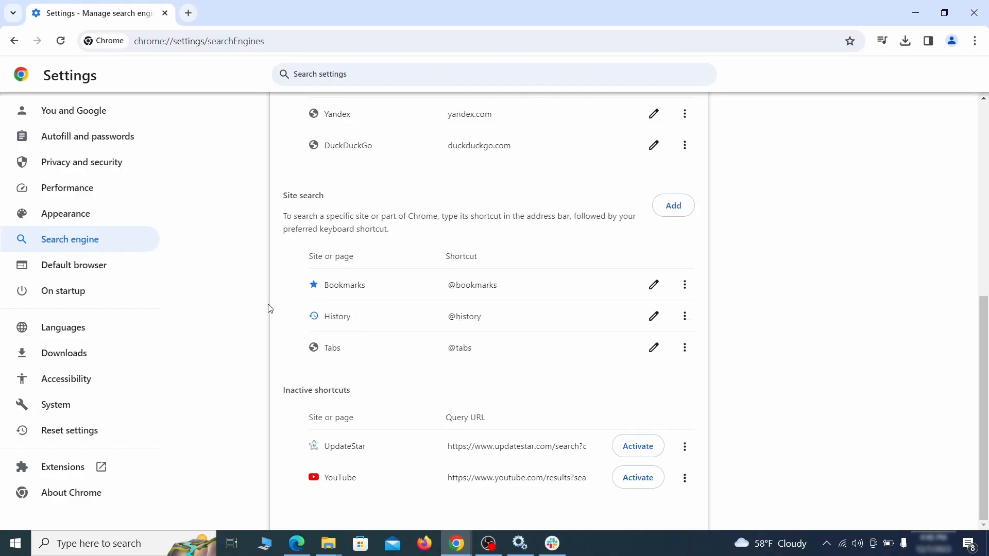
Step: Remove ExampleRougeURL.com from Chrome's startup pages and set startup to continue where you left off
left_click(77, 290)
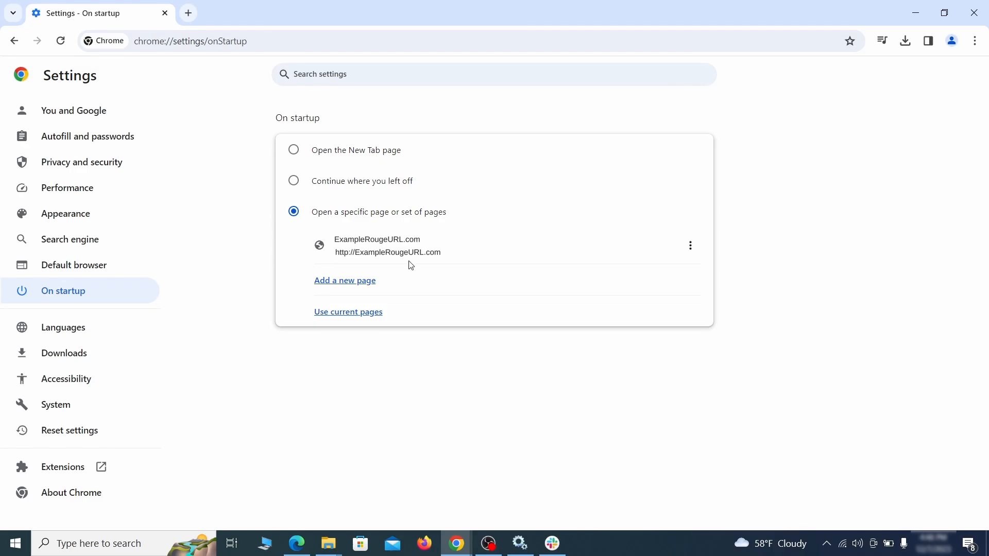
left_click(690, 247)
left_click(660, 277)
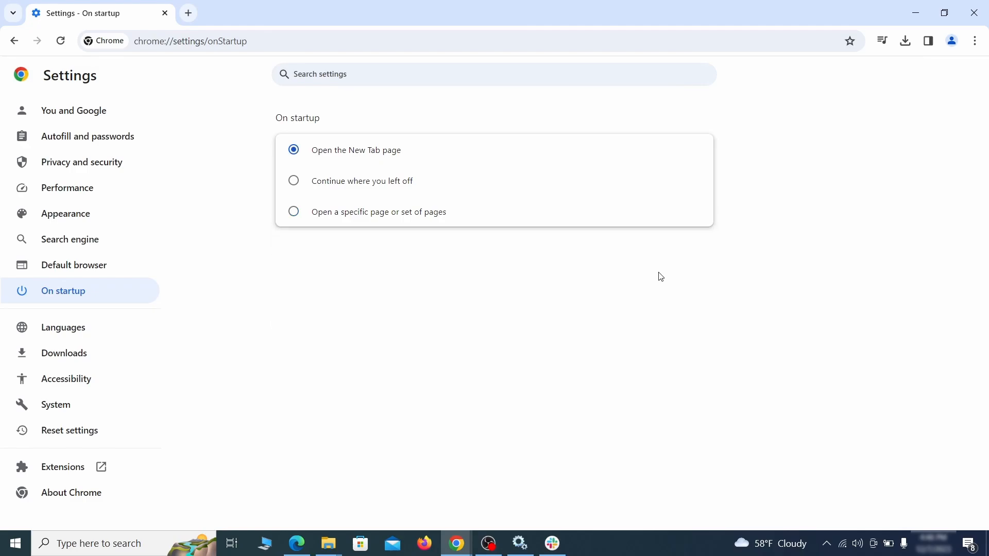
left_click(295, 186)
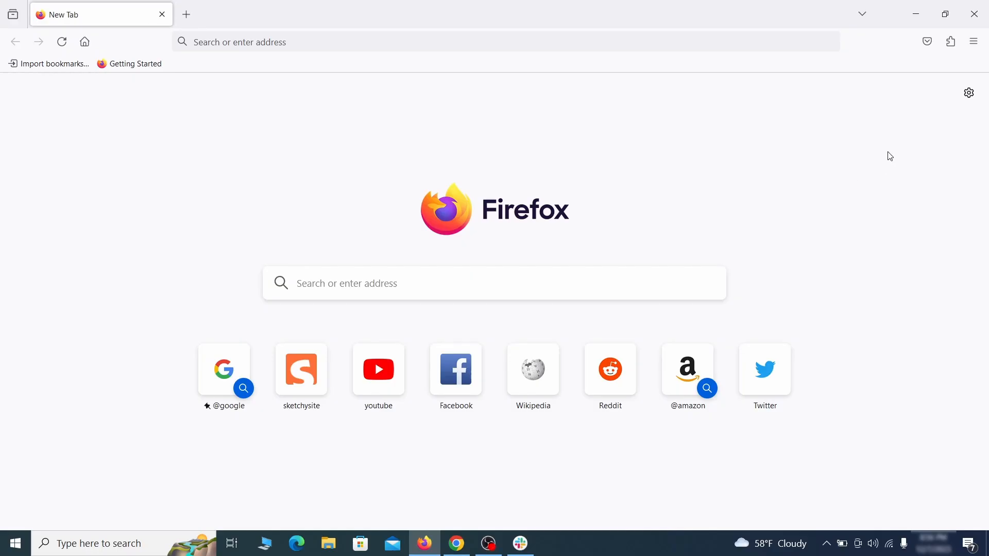
Step: In Firefox, open the extensions manager, then turn off and remove the Contenu+ extension
left_click(952, 41)
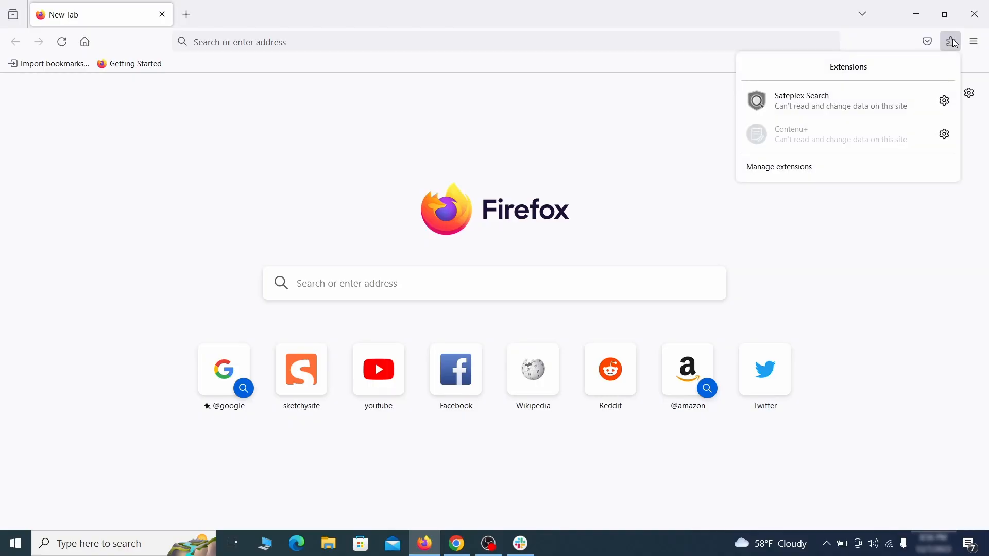
left_click(832, 169)
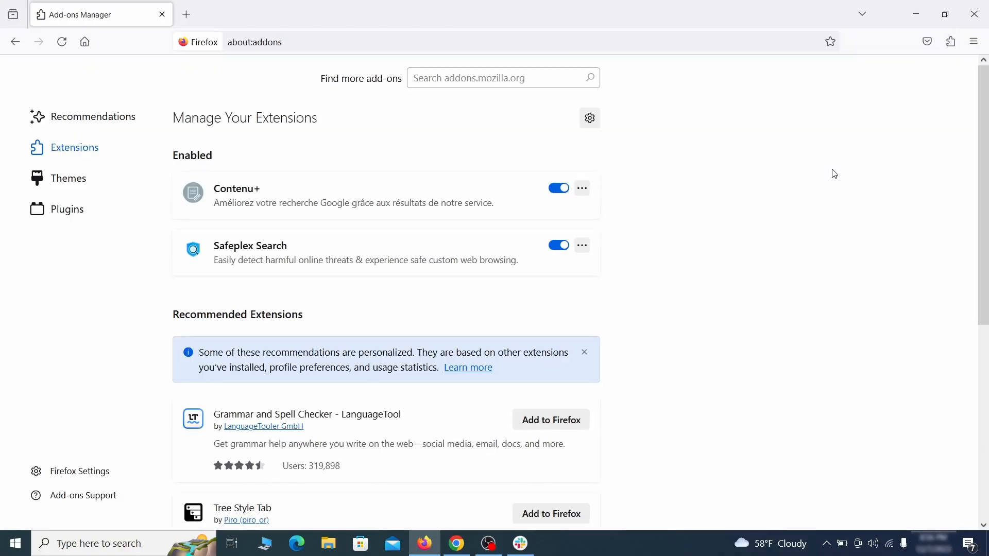
left_click(559, 188)
left_click(583, 188)
left_click(624, 209)
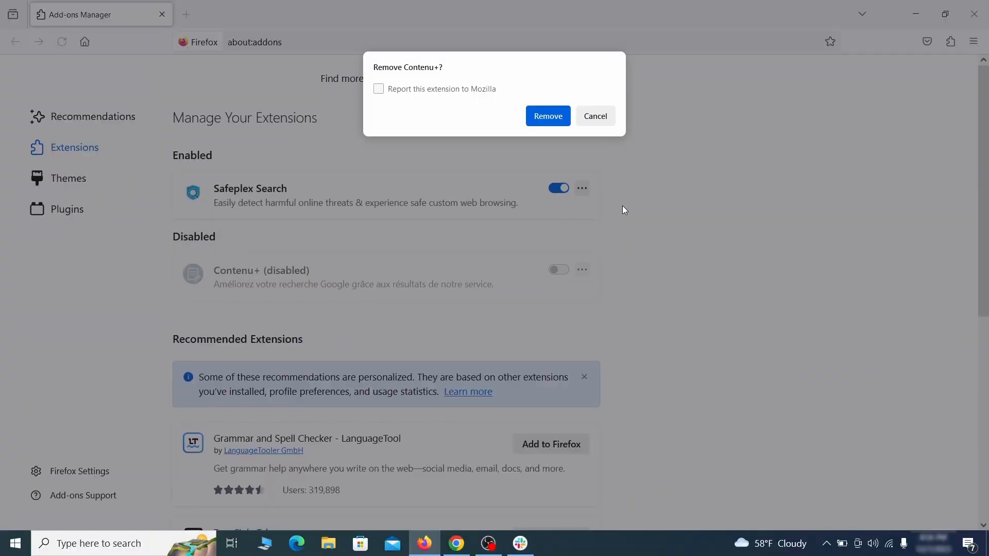
left_click(547, 117)
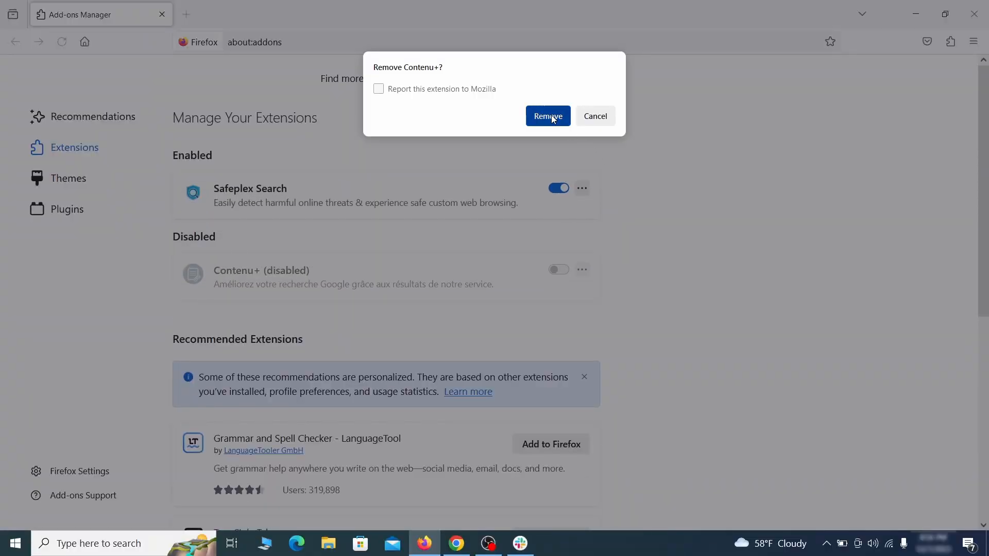
Step: Open Firefox's settings and clear the custom homepage address ExampleRougeURL.com
left_click(973, 46)
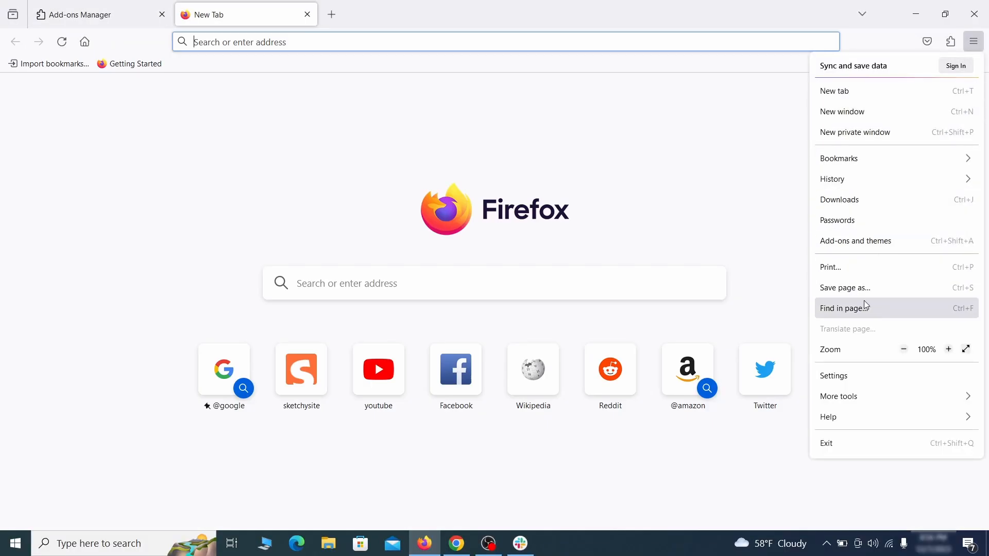
left_click(856, 380)
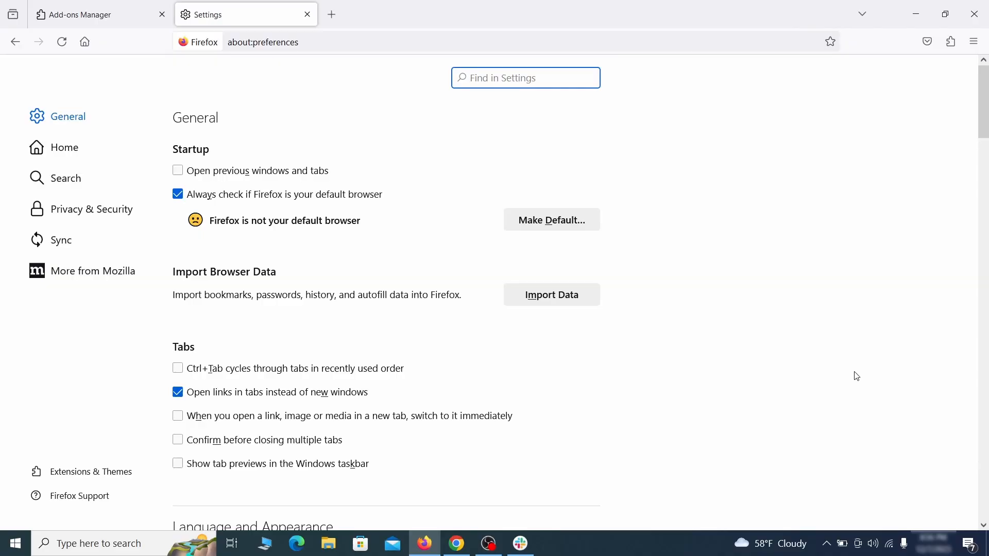
left_click(74, 148)
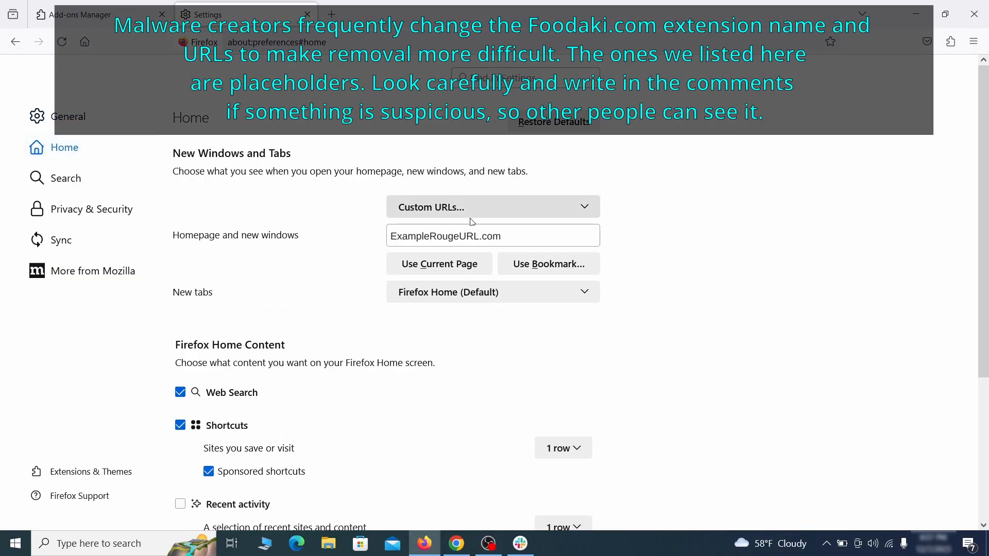
triple_click(499, 237)
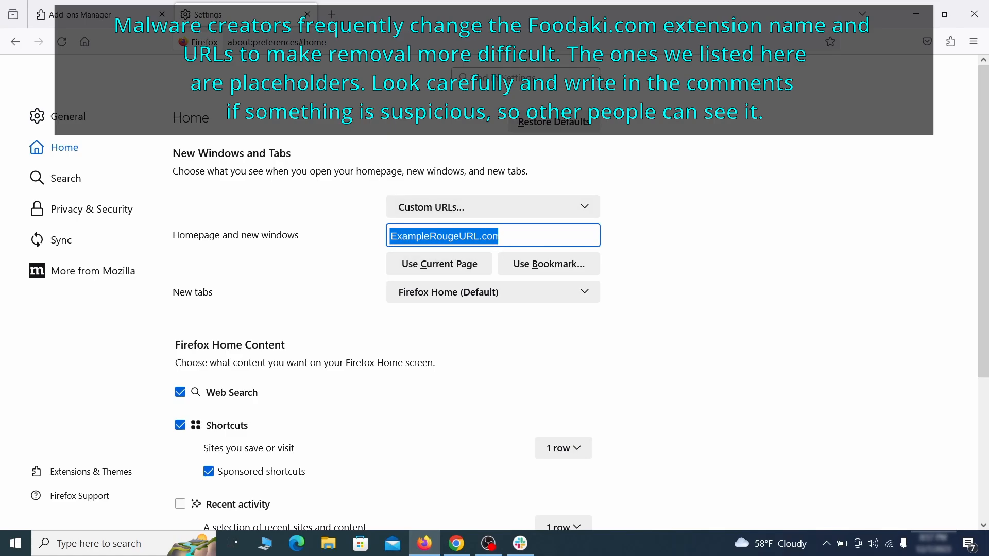
key("BackSpace")
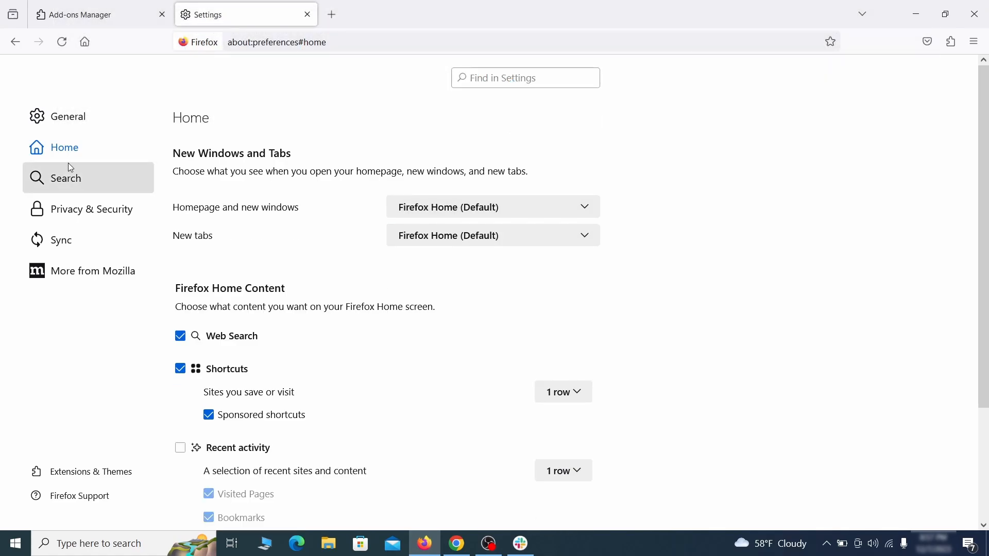
Step: Set Google as the default search engine in Firefox's search settings
left_click(71, 179)
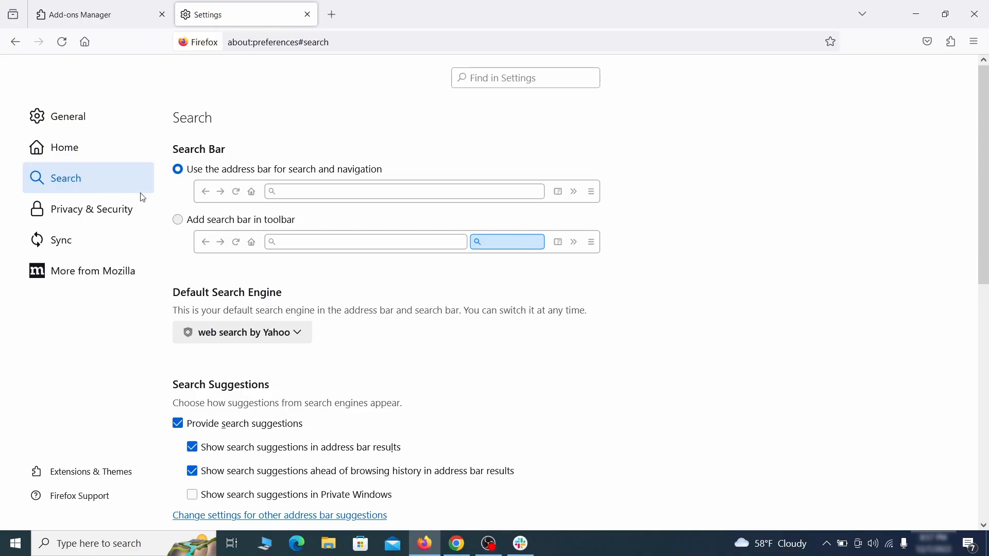
scroll(331, 274, "down", 3)
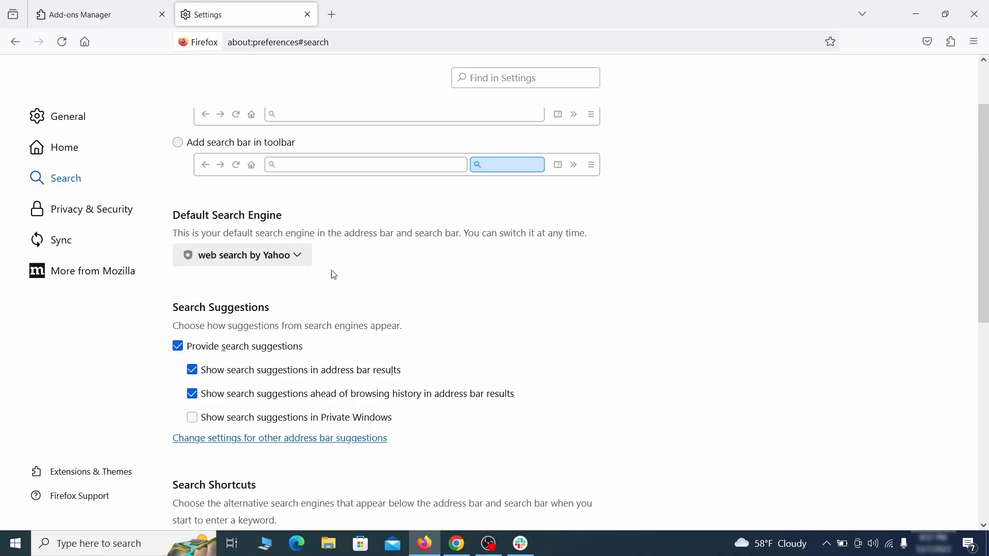
left_click(294, 261)
left_click(286, 276)
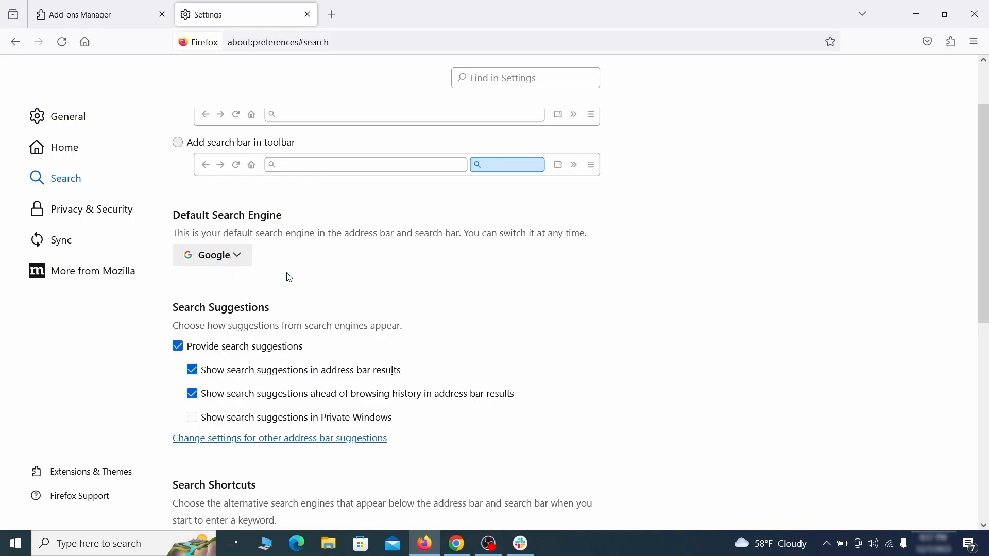
Step: Remove the "web search by Yahoo" engine from Firefox's search shortcuts
scroll(479, 287, "down", 5)
scroll(540, 260, "down", 2)
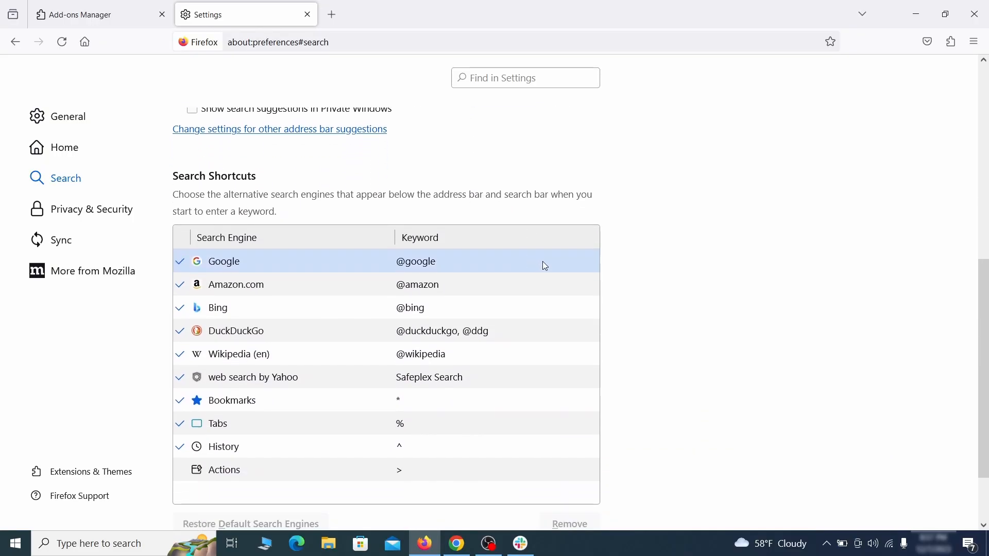
scroll(542, 262, "down", 2)
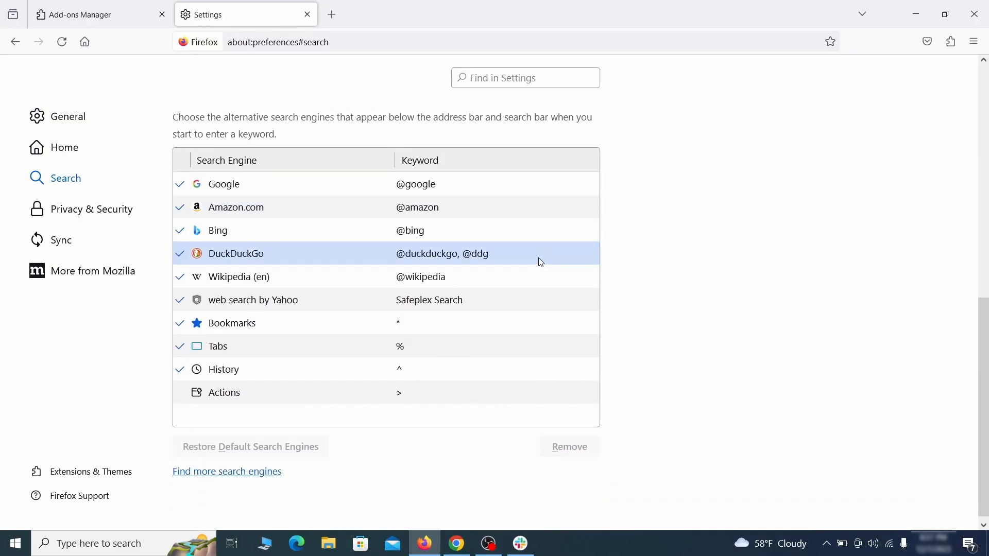
left_click(491, 307)
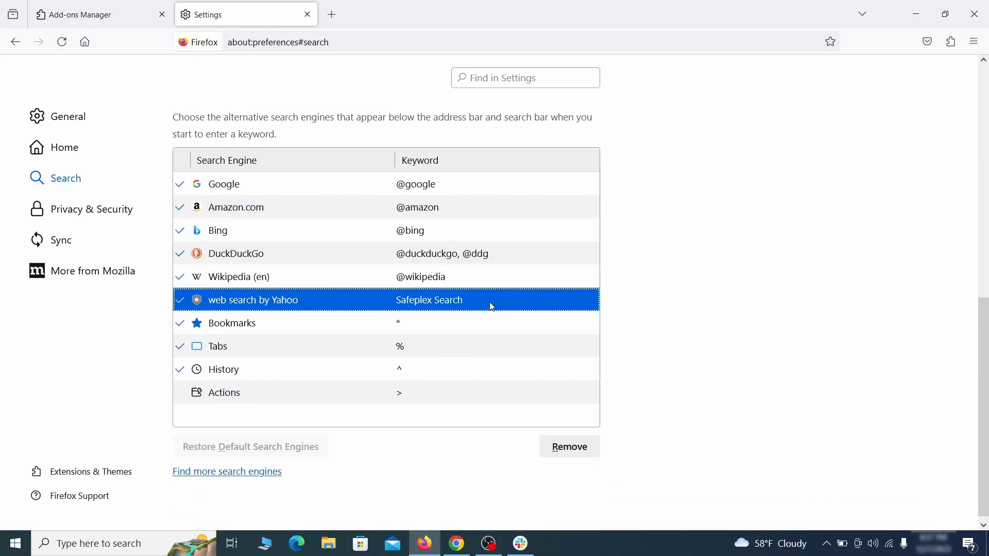
left_click(591, 459)
scroll(469, 322, "up", 3)
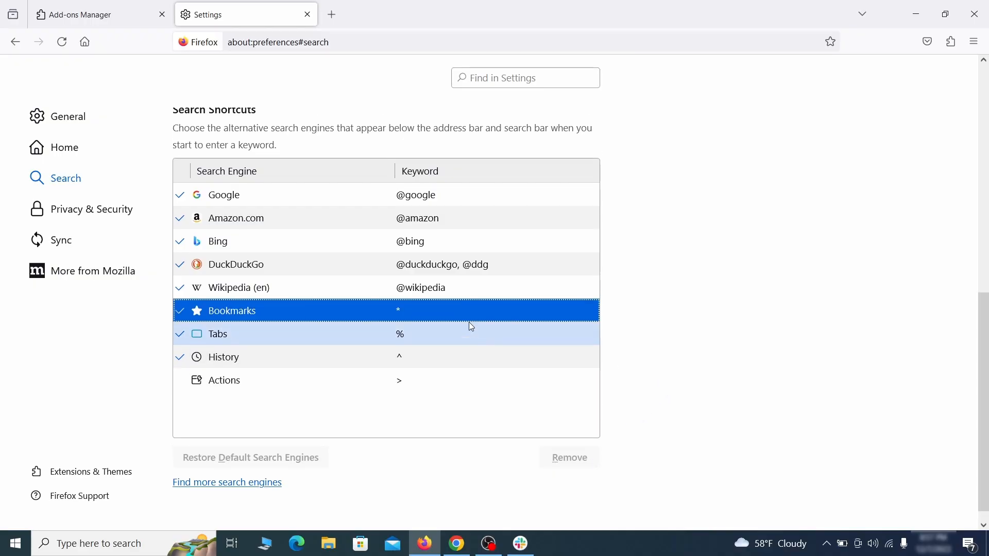
Step: Clear all cookies, site data and cached web content in Firefox's privacy and security settings
left_click(95, 207)
scroll(618, 273, "down", 8)
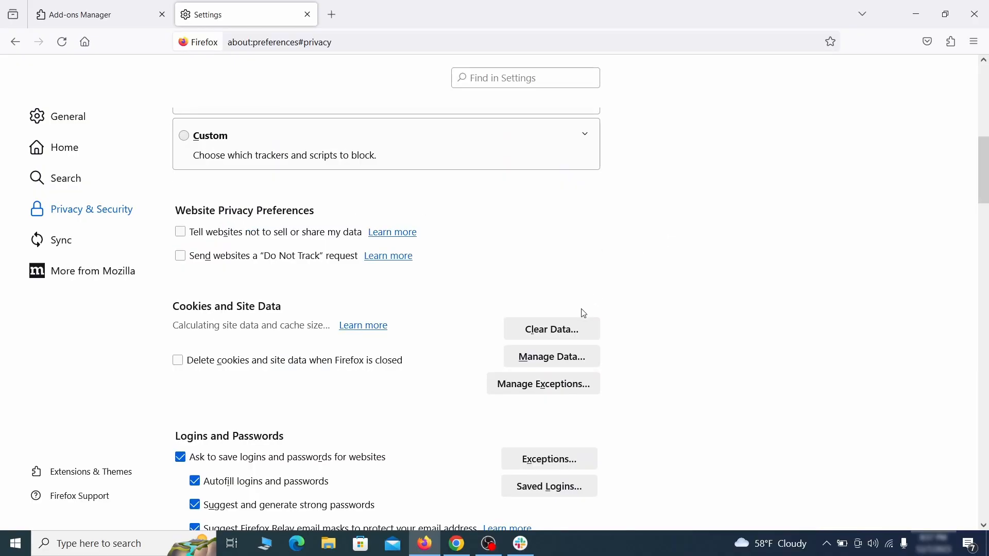
left_click(565, 329)
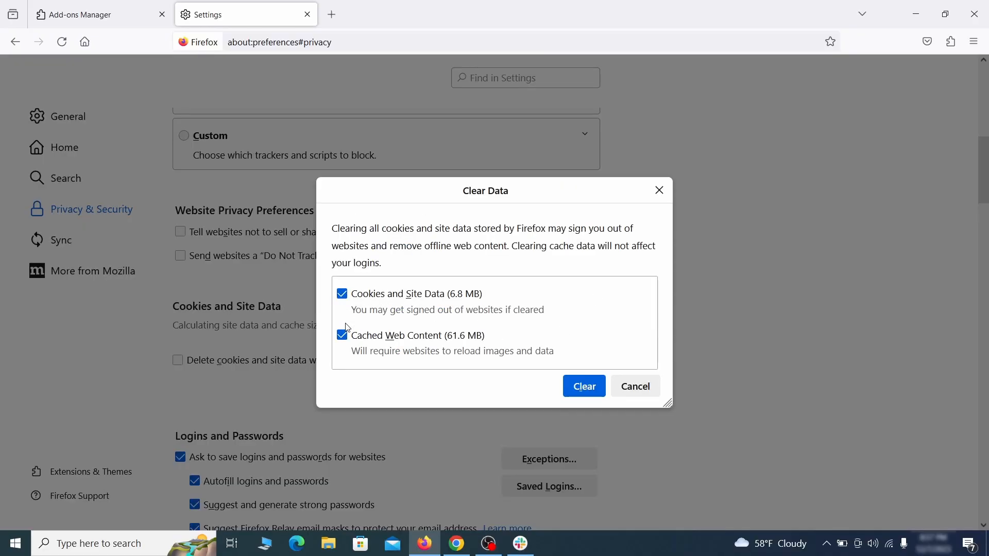
left_click(596, 387)
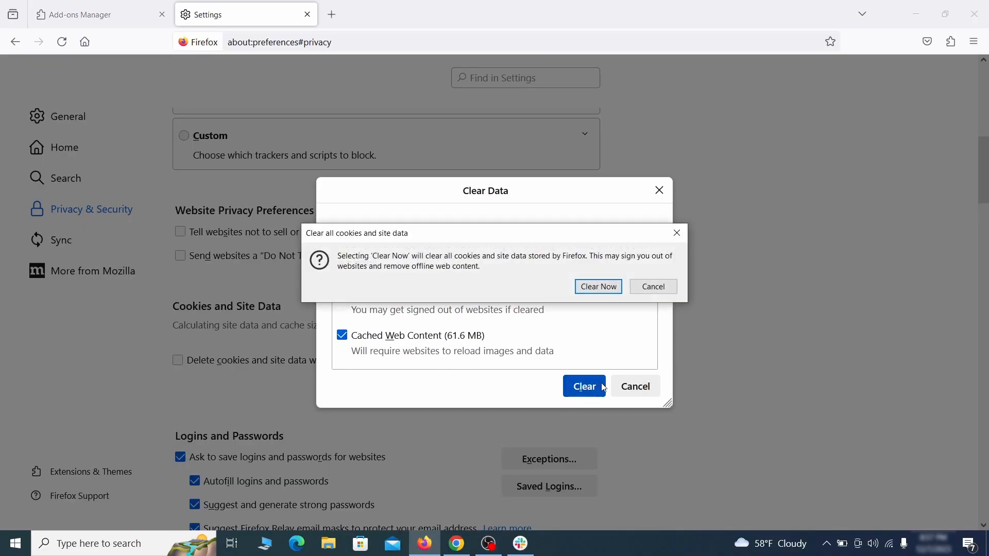
left_click(601, 288)
Step: Open the site notification permissions in Firefox's privacy and security settings
scroll(671, 316, "down", 5)
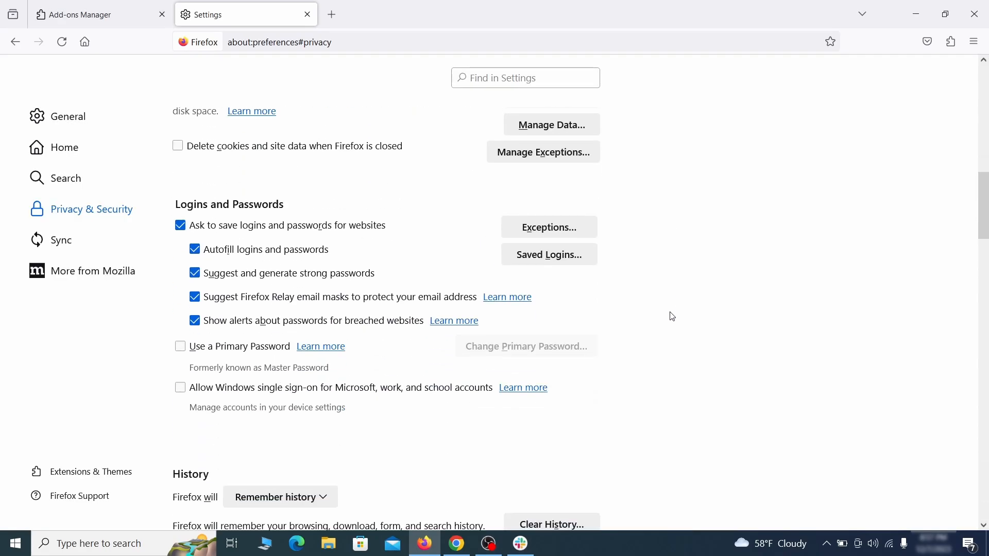
scroll(671, 316, "down", 10)
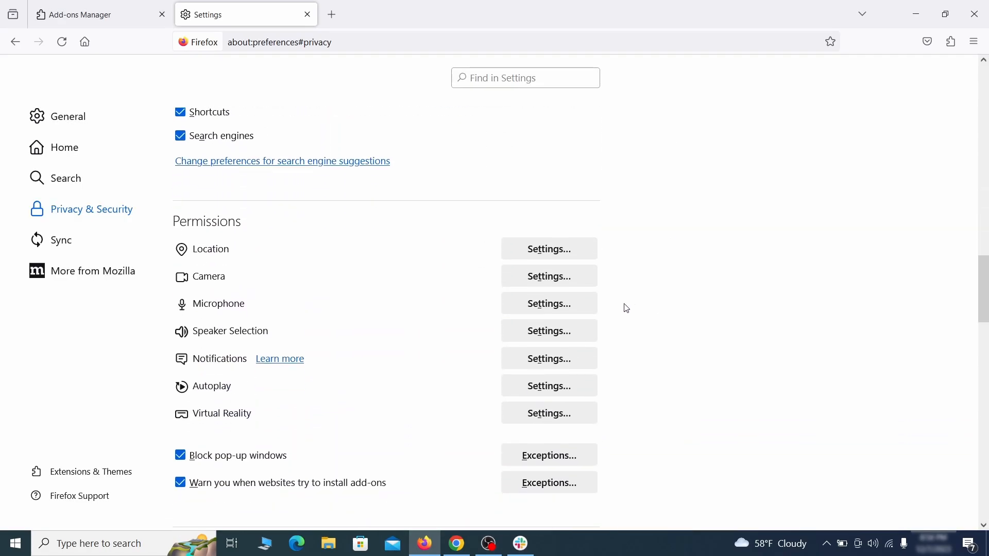
left_click(570, 363)
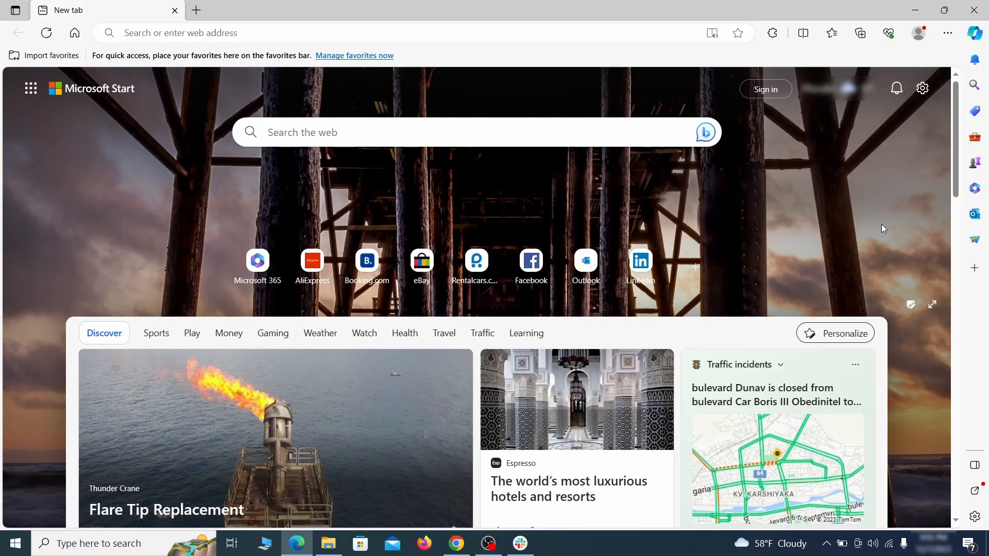
Step: Switch to Microsoft Edge, open its extension management page, and turn off and remove the Quidco Cashback Reminder extension
left_click(948, 32)
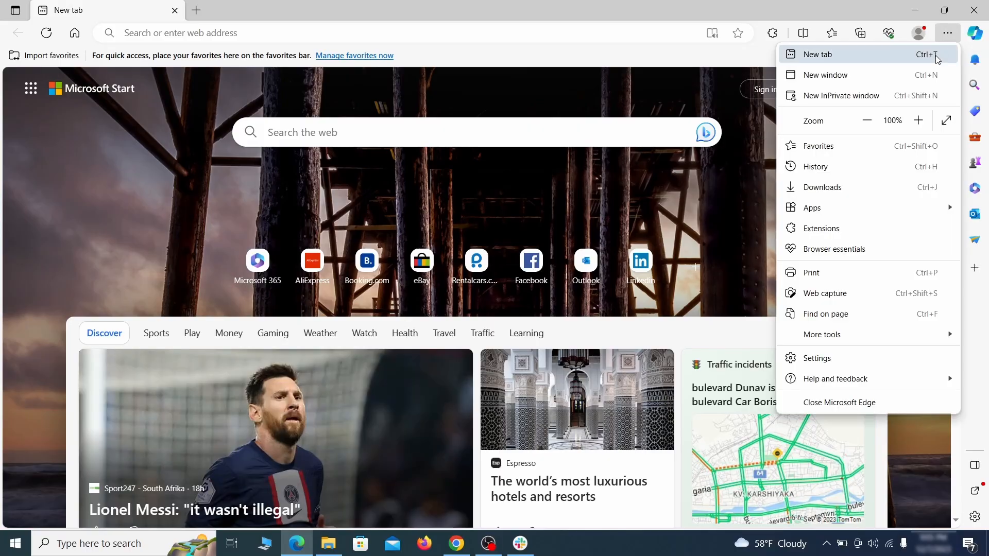
left_click(850, 227)
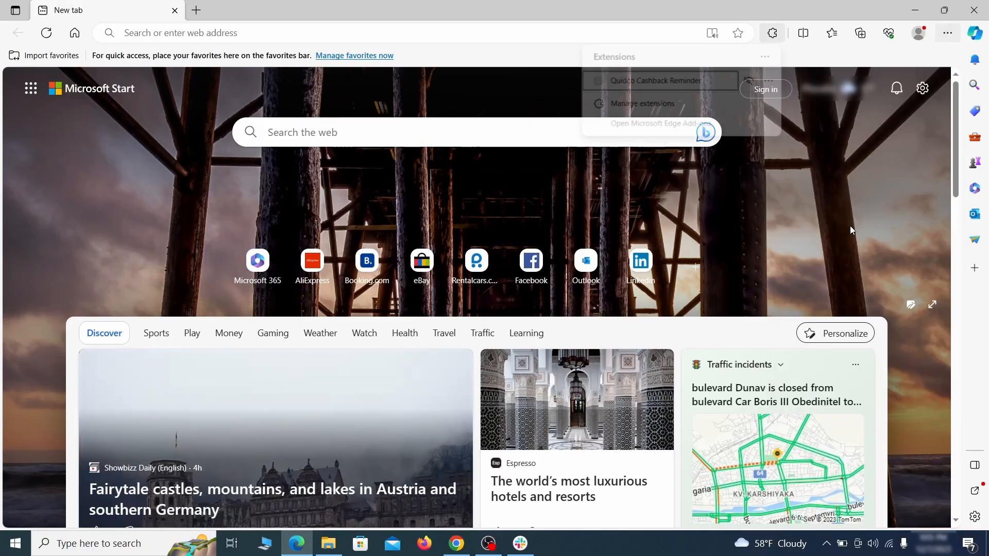
left_click(640, 105)
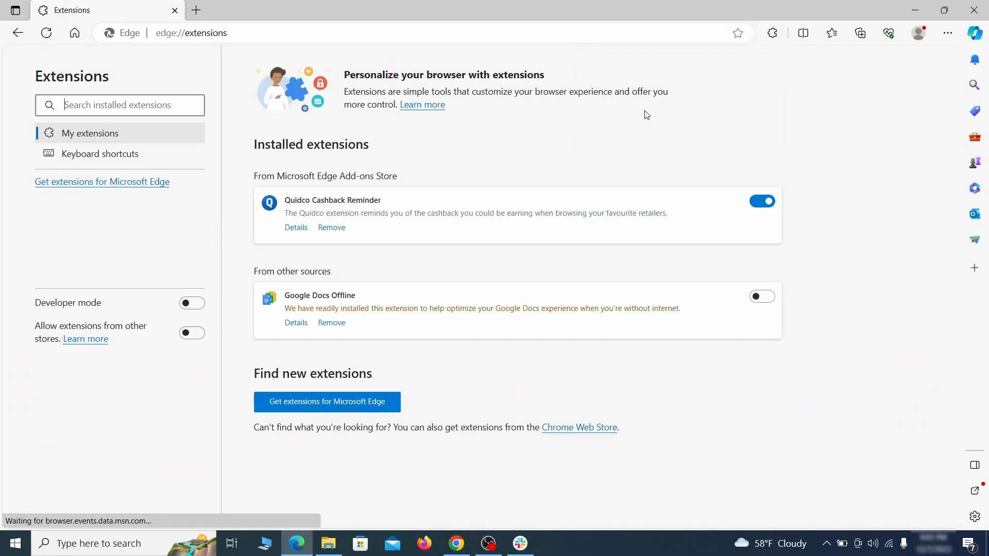
left_click(765, 203)
left_click(331, 228)
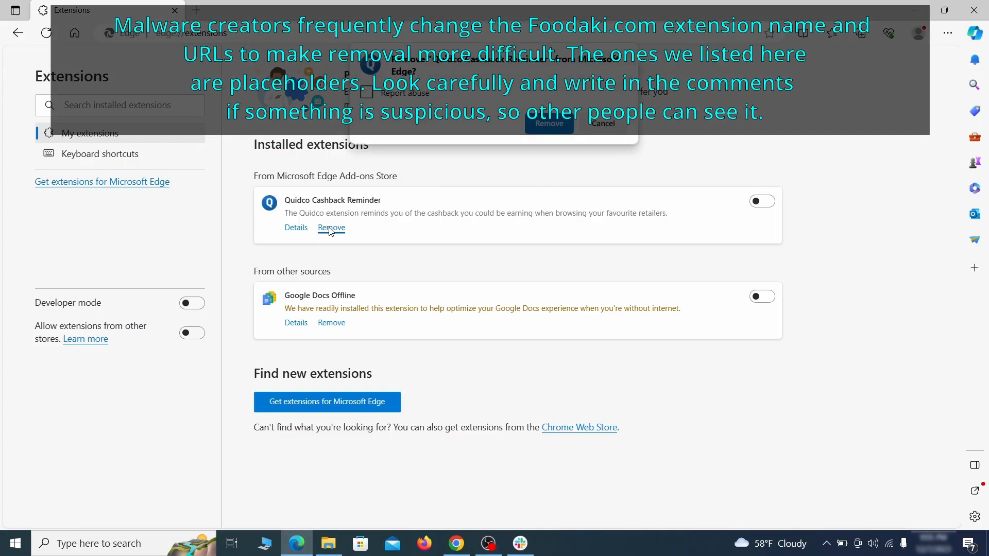
Step: Open Edge's settings in a new tab and clear the last hour's browsing data, including cookies, cache and site permissions
key("ctrl+t")
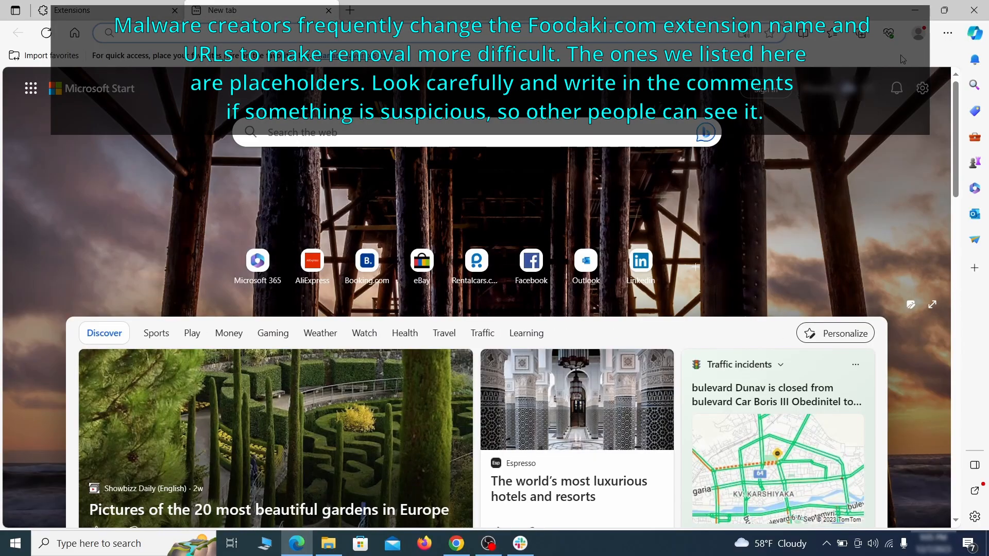
left_click(947, 33)
left_click(816, 356)
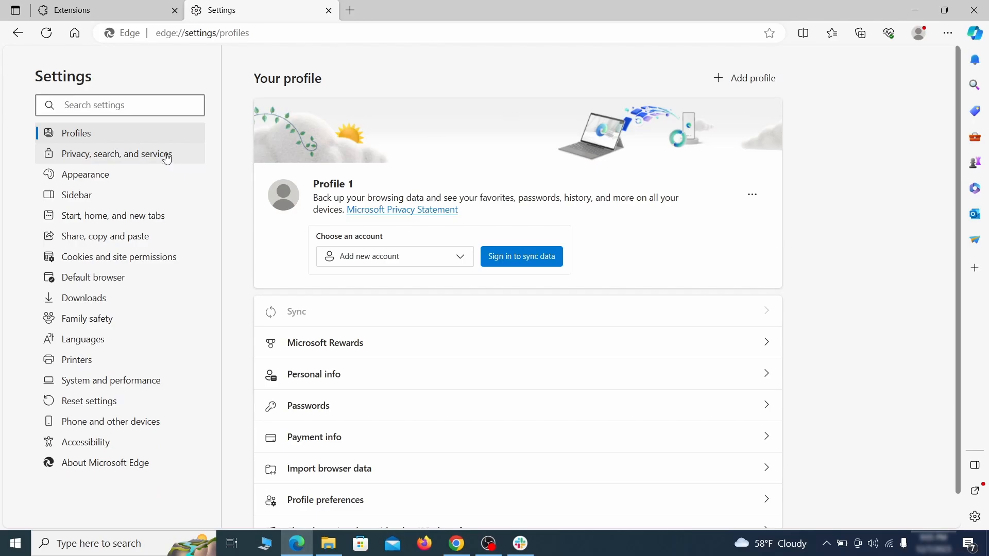
left_click(167, 156)
scroll(536, 316, "down", 4)
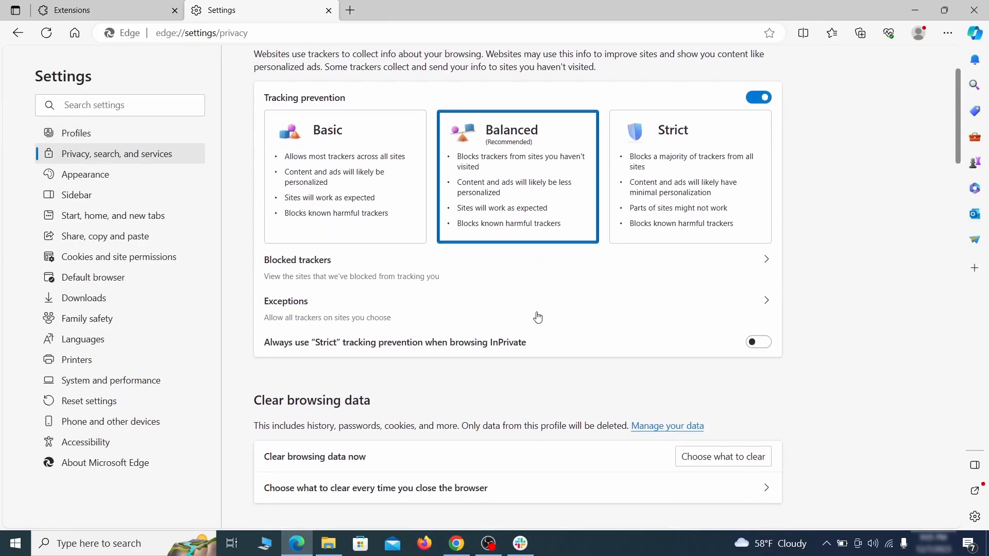
left_click(740, 358)
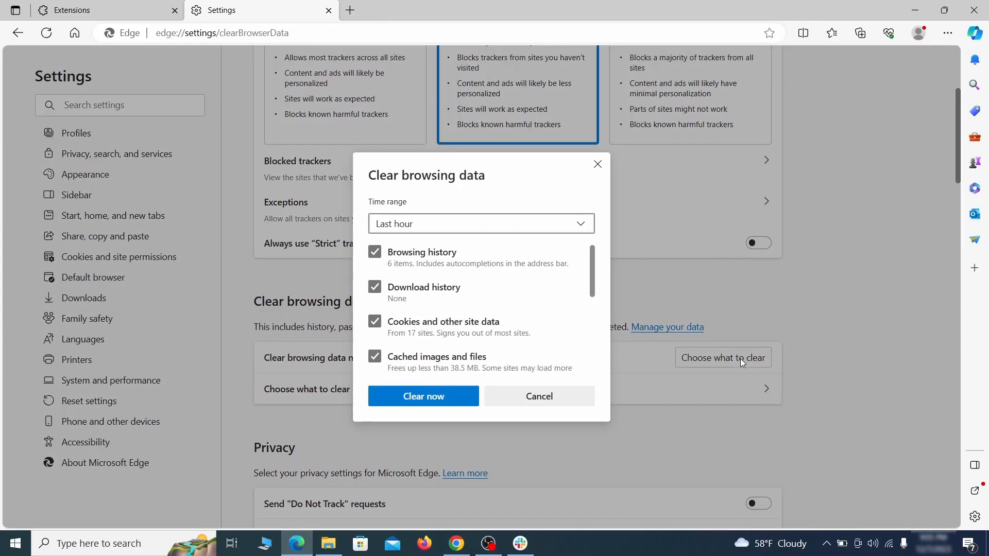
scroll(396, 252, "down", 5)
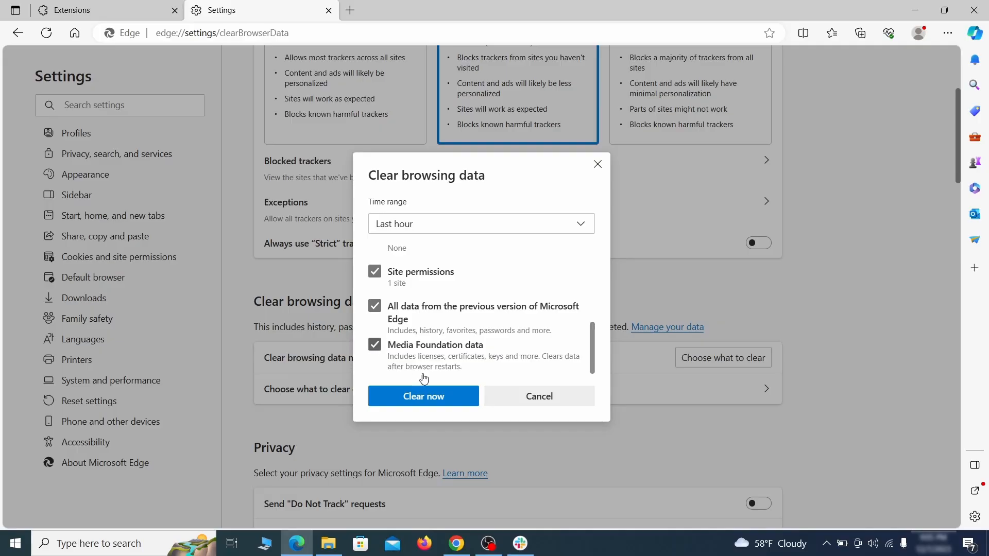
left_click(463, 403)
Step: Set Google as the search engine used in Edge's address bar
scroll(638, 292, "down", 15)
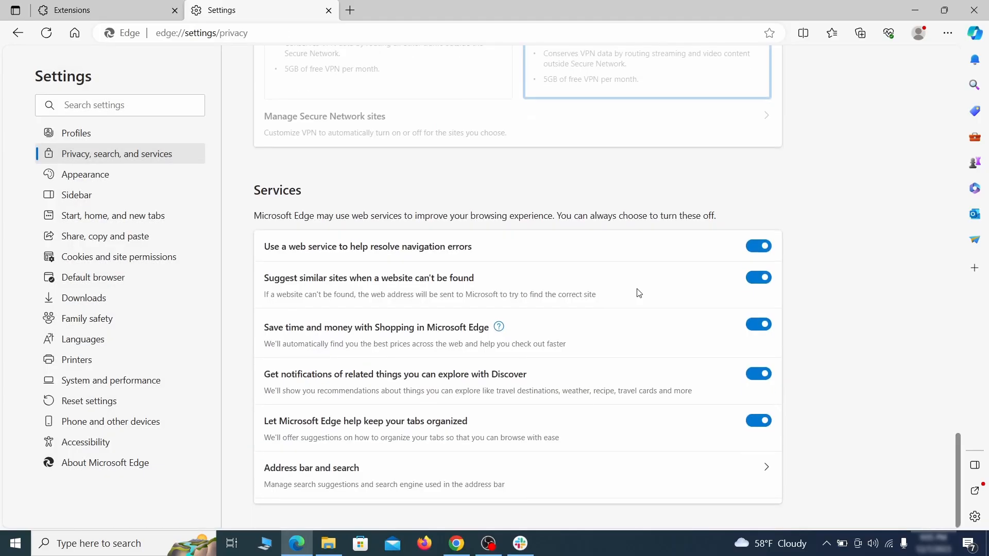
left_click(565, 483)
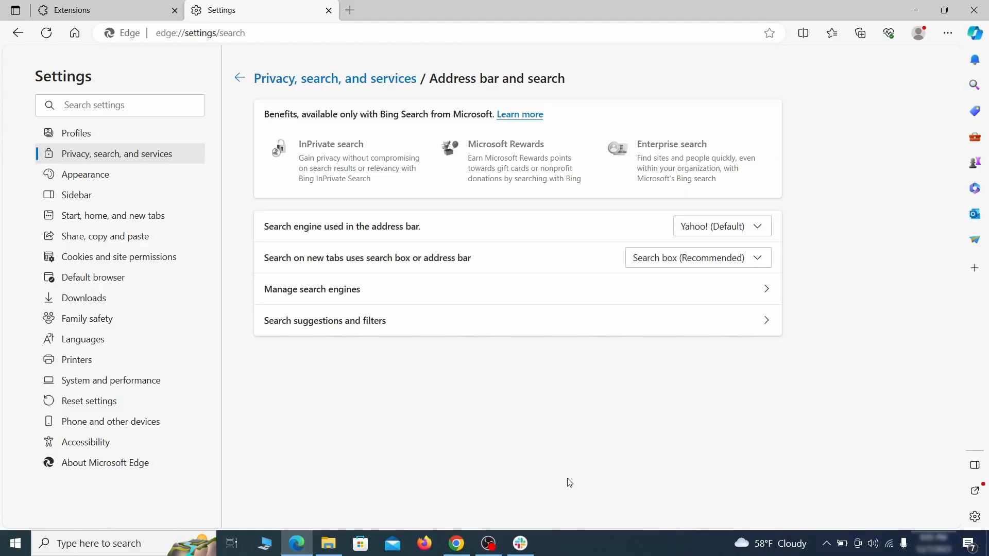
left_click(760, 227)
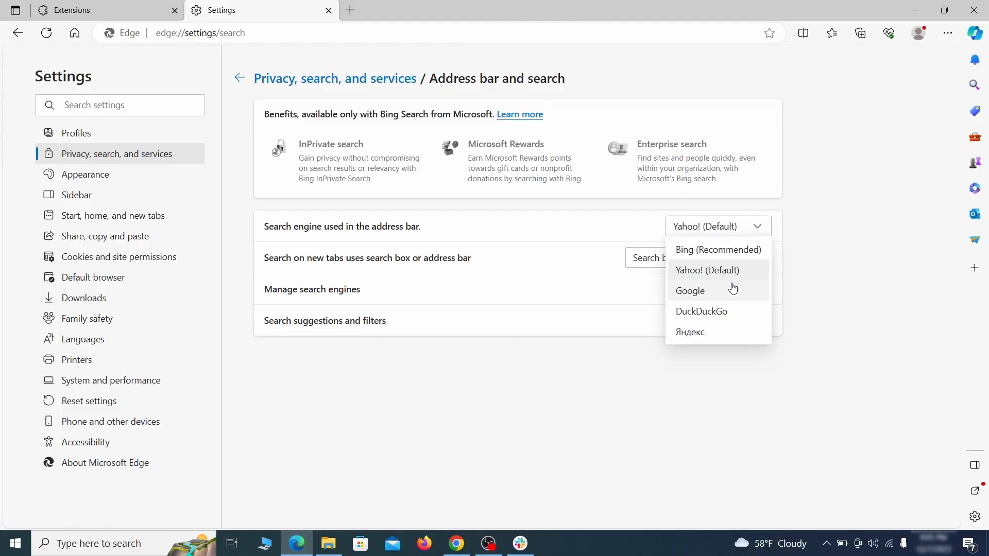
left_click(731, 288)
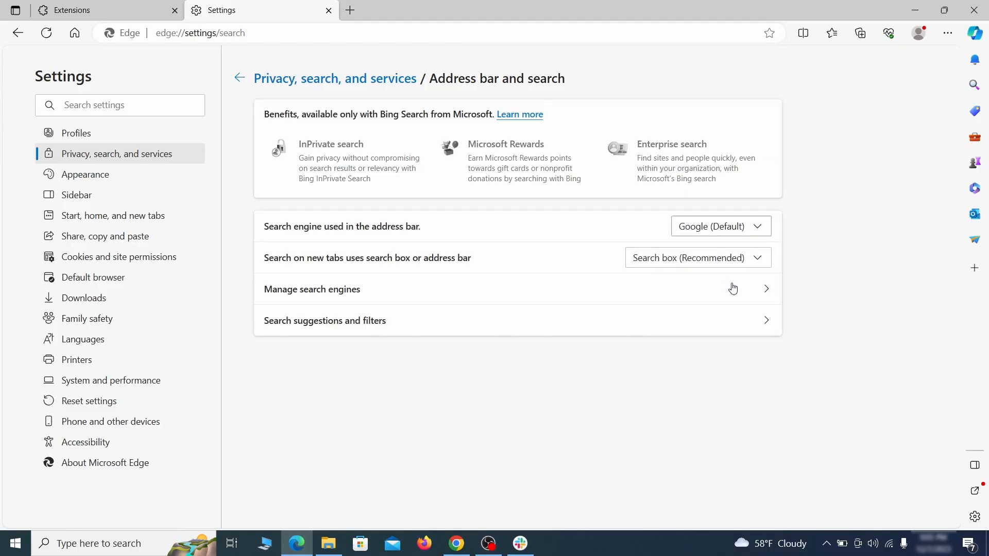
Step: Remove ExampleRougeURL.com from Edge's list of address bar search engines
left_click(381, 297)
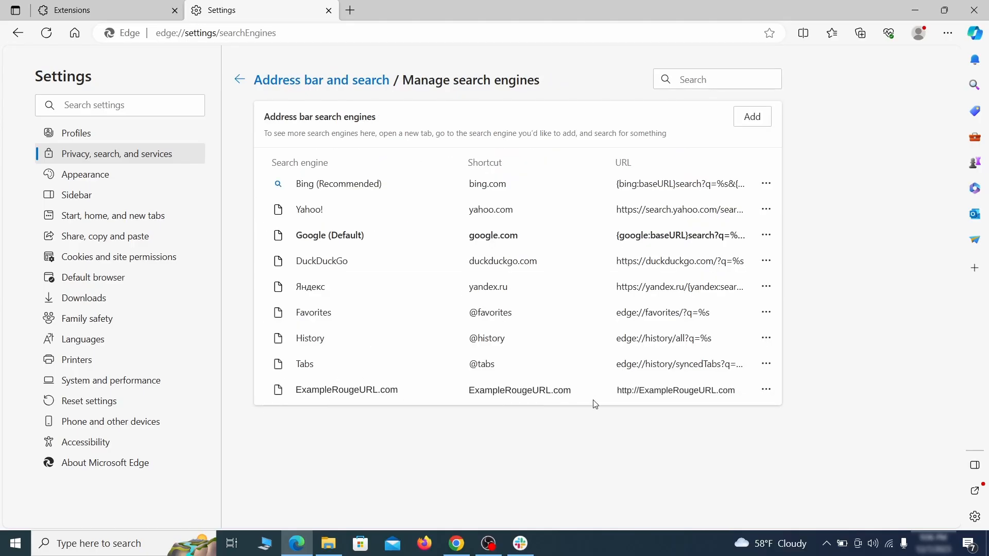
left_click(766, 391)
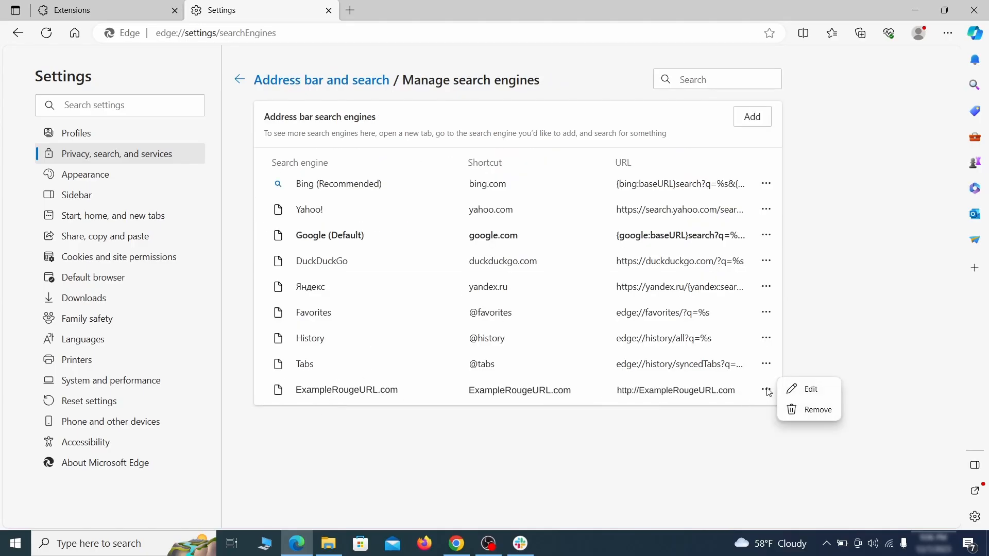
left_click(820, 416)
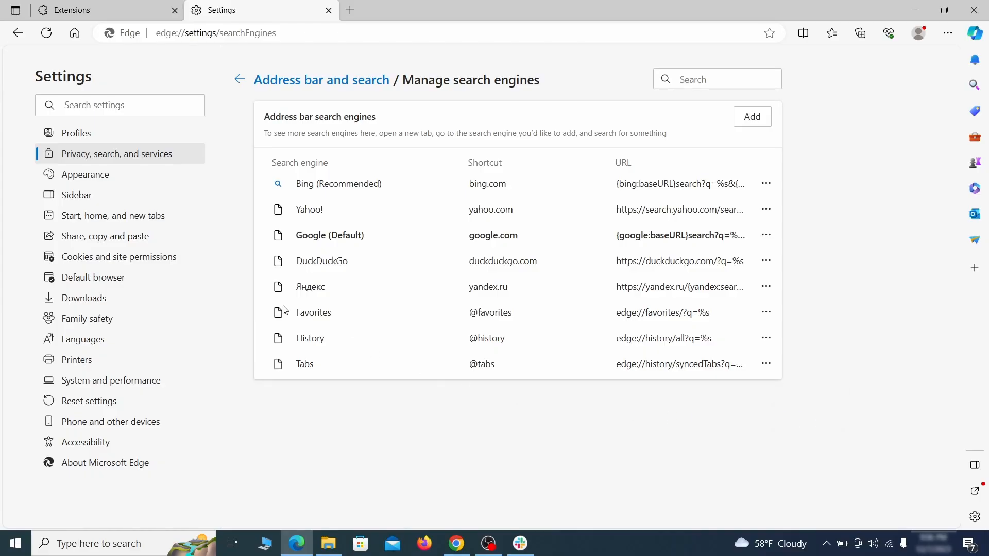
Step: Delete ExampleRougeURL.com from the pages that open when Edge starts
left_click(123, 216)
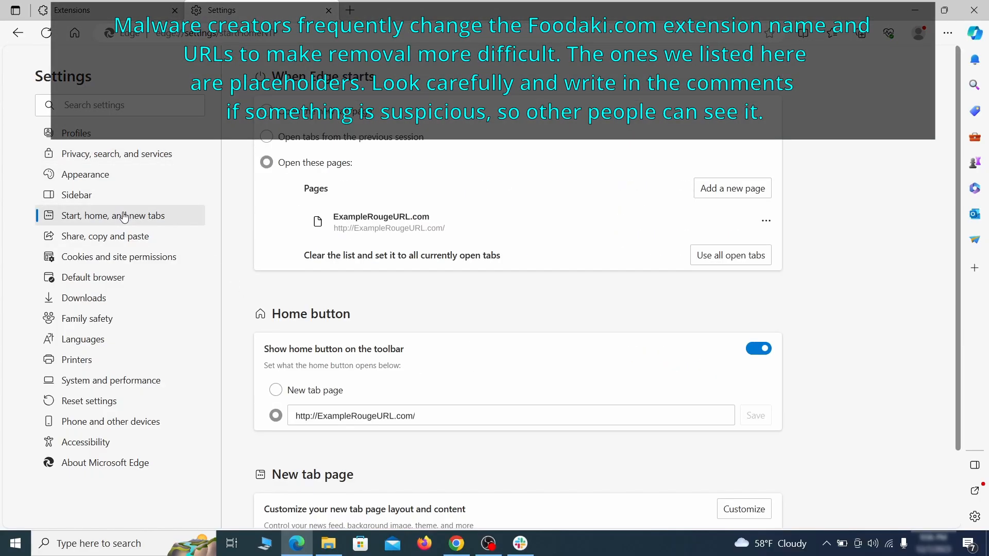
left_click(766, 226)
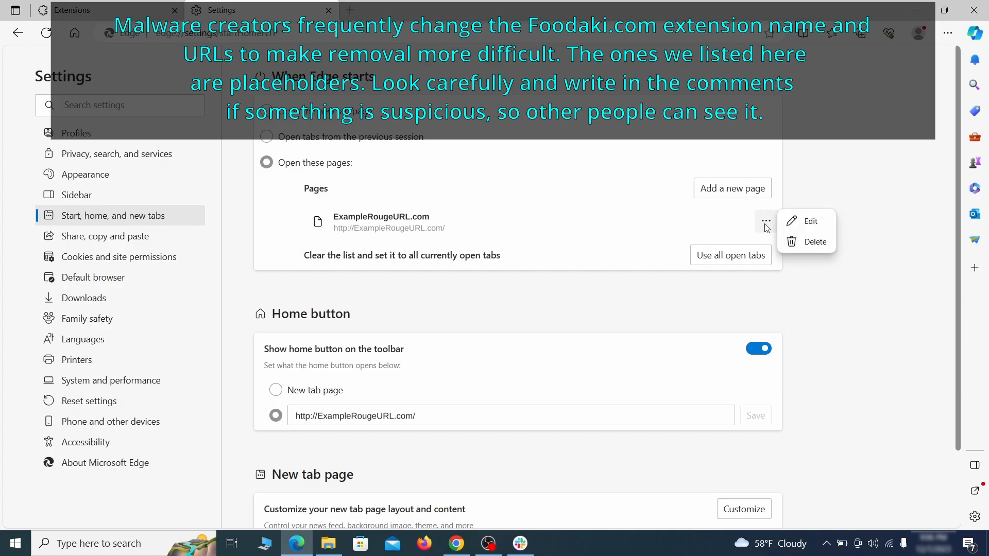
left_click(806, 243)
Step: Clear the ExampleRougeURL.com address from the home button setting and make the button open the new tab page
left_click(433, 370)
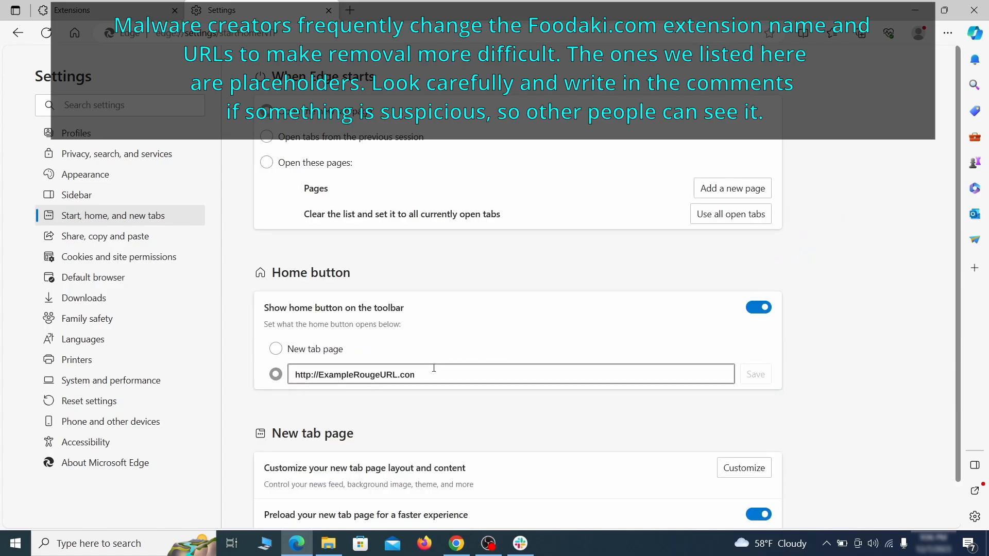
triple_click(429, 370)
key("BackSpace")
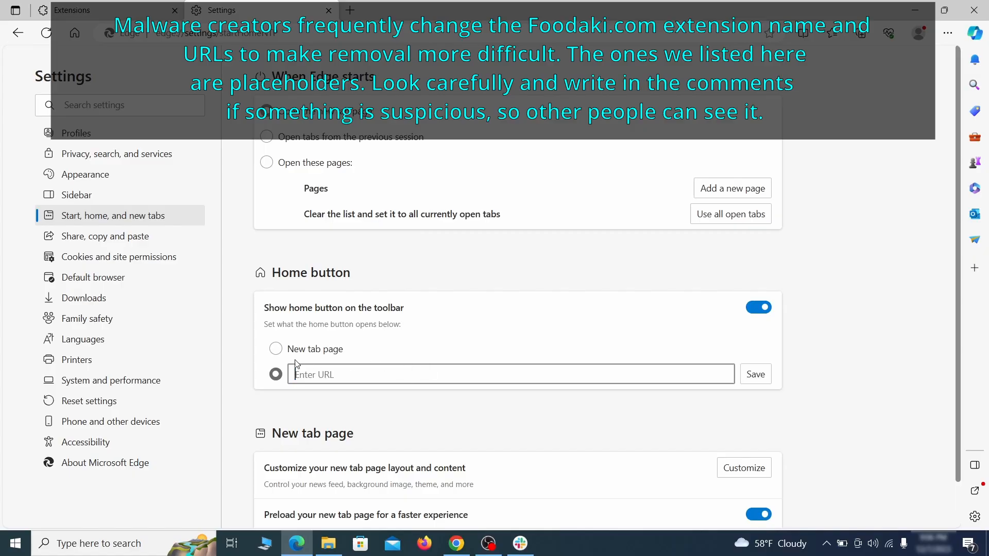
left_click(275, 349)
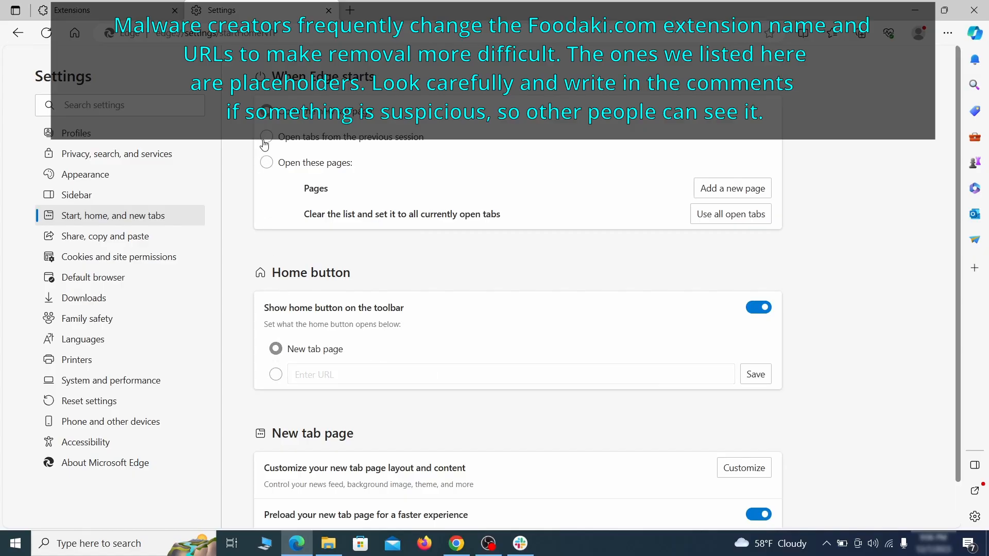
Step: Remove ExampleRougeURL.com from the sites allowed to send notifications in Edge's site permissions
left_click(175, 256)
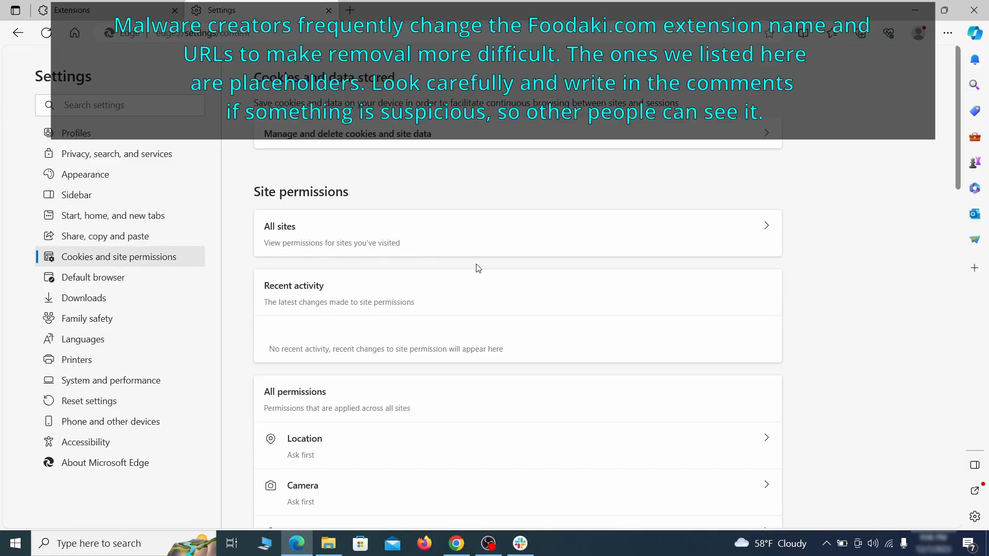
scroll(479, 268, "down", 5)
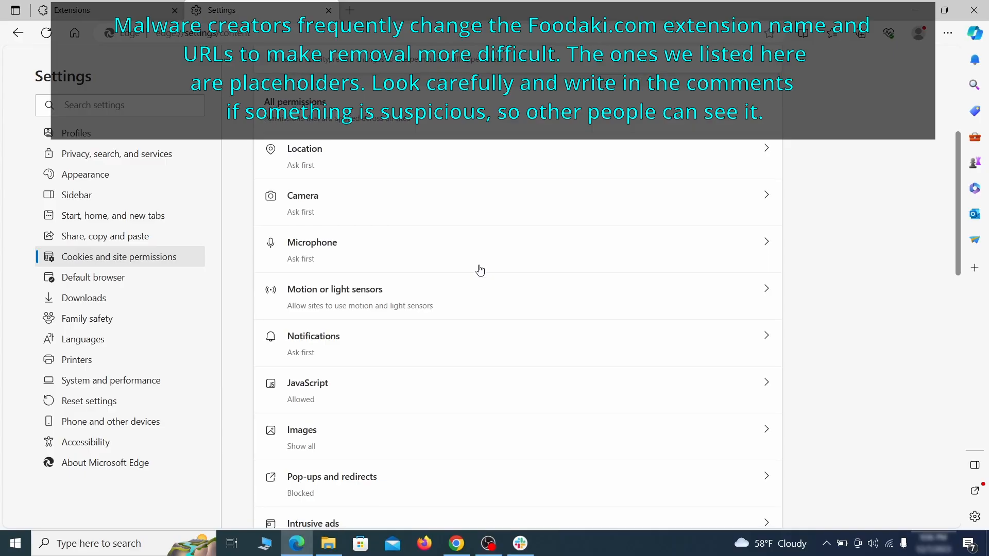
scroll(480, 270, "down", 1)
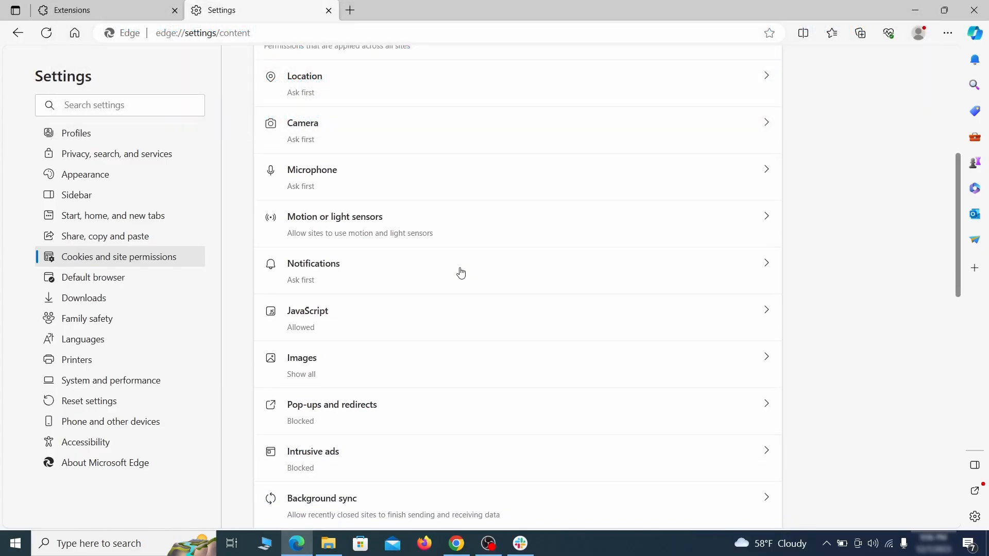
left_click(461, 273)
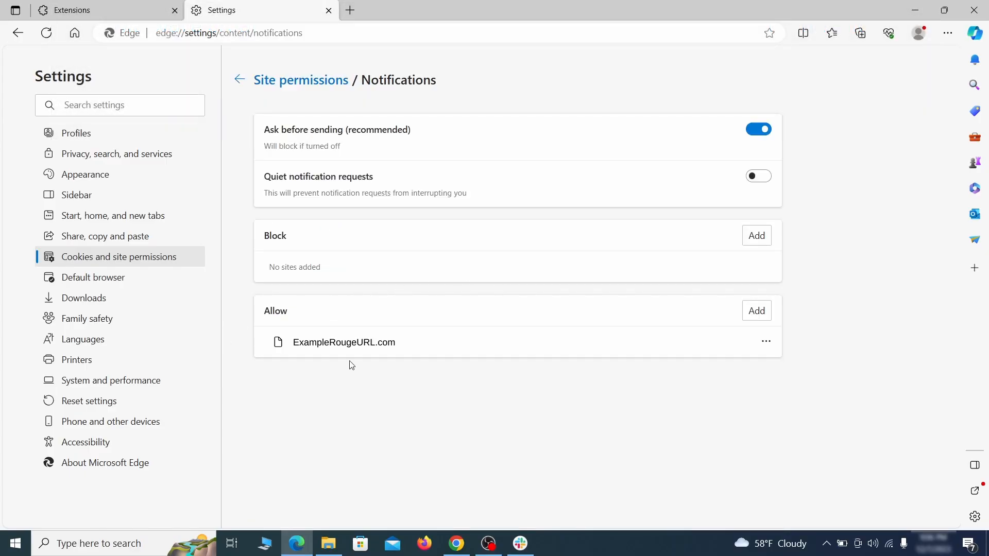
left_click(766, 342)
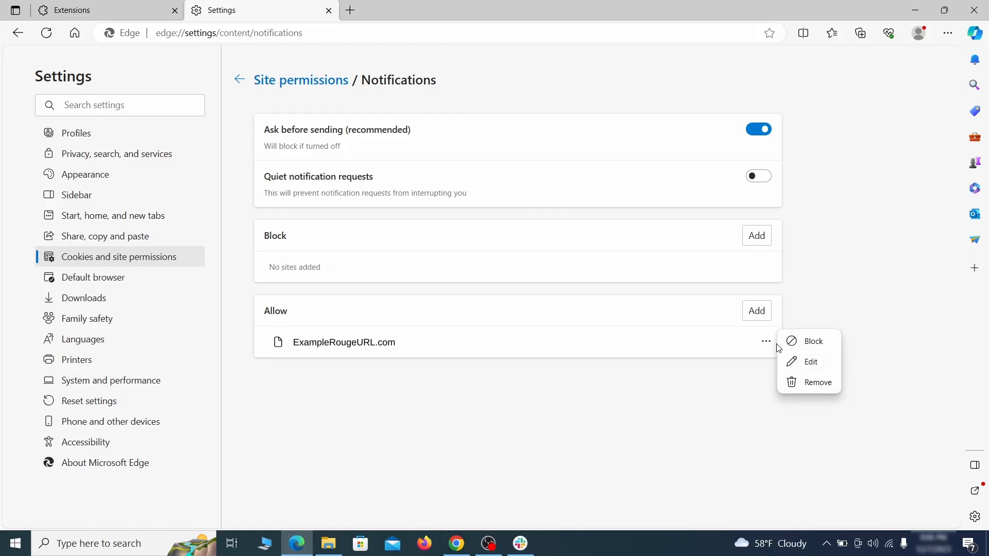
left_click(811, 384)
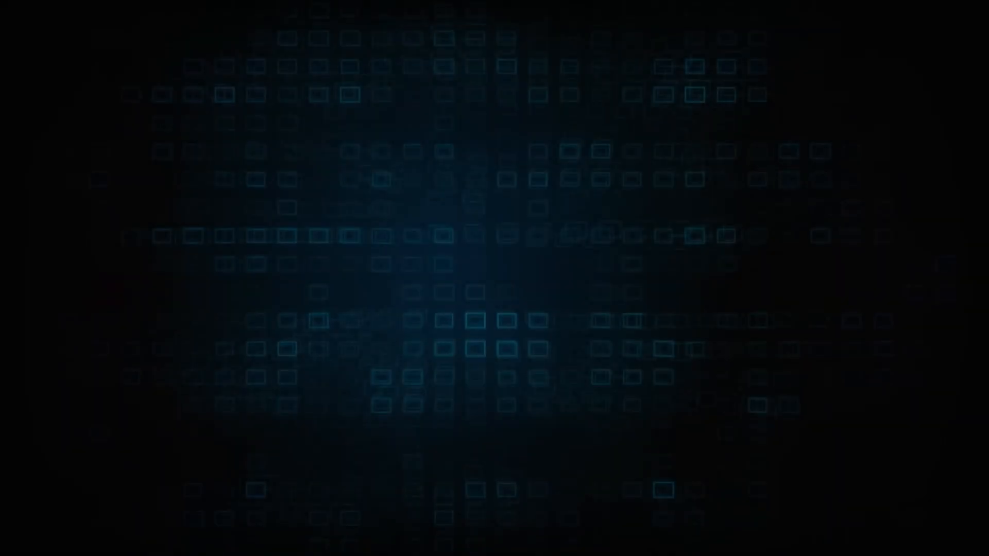